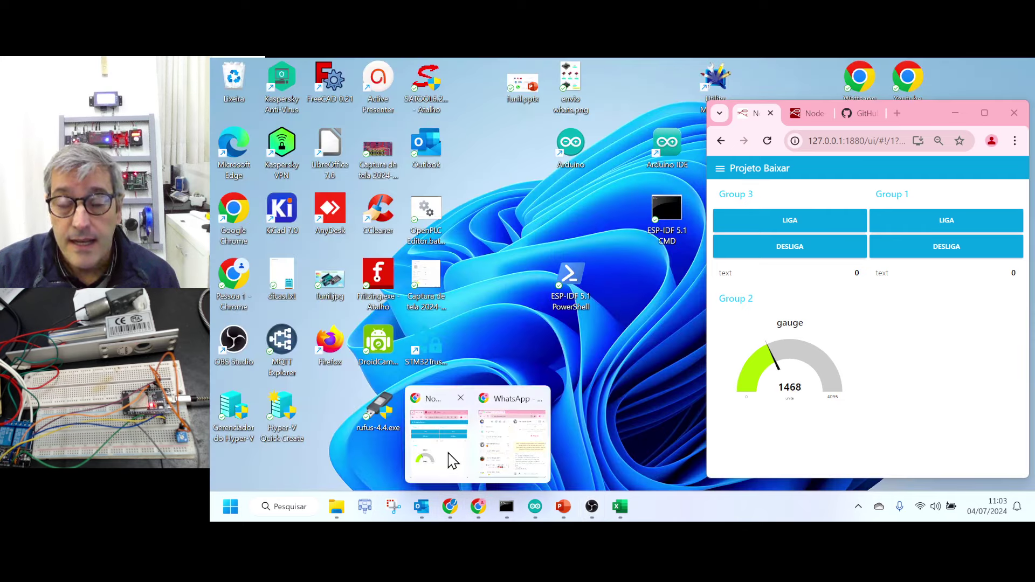
Bring the Chrome window with the Projeto Baixar Node-RED dashboard to the front
left_click(449, 456)
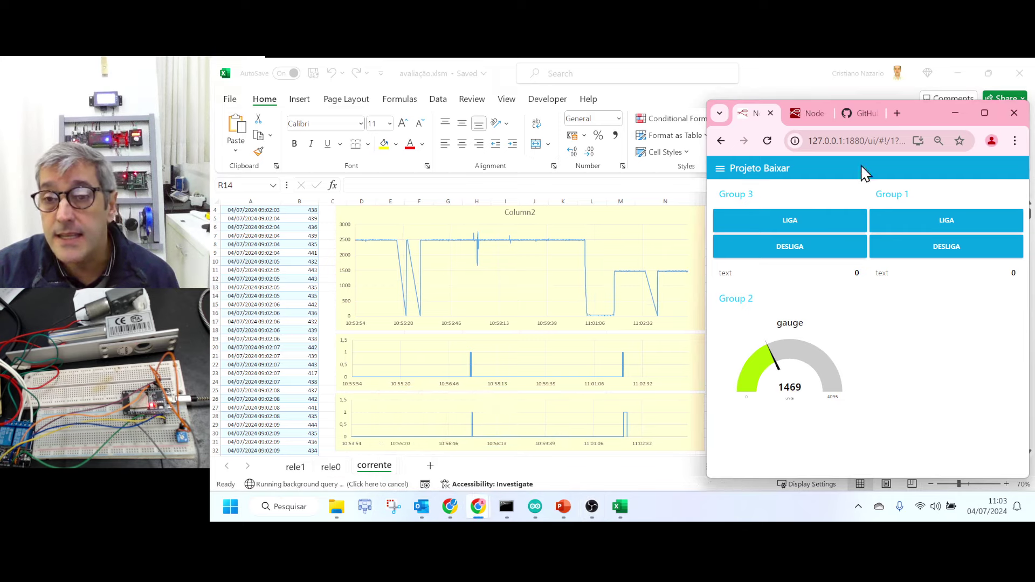
Switch to the nodered_banco_excel_BI GitHub tab and scroll down to its file list
left_click(868, 114)
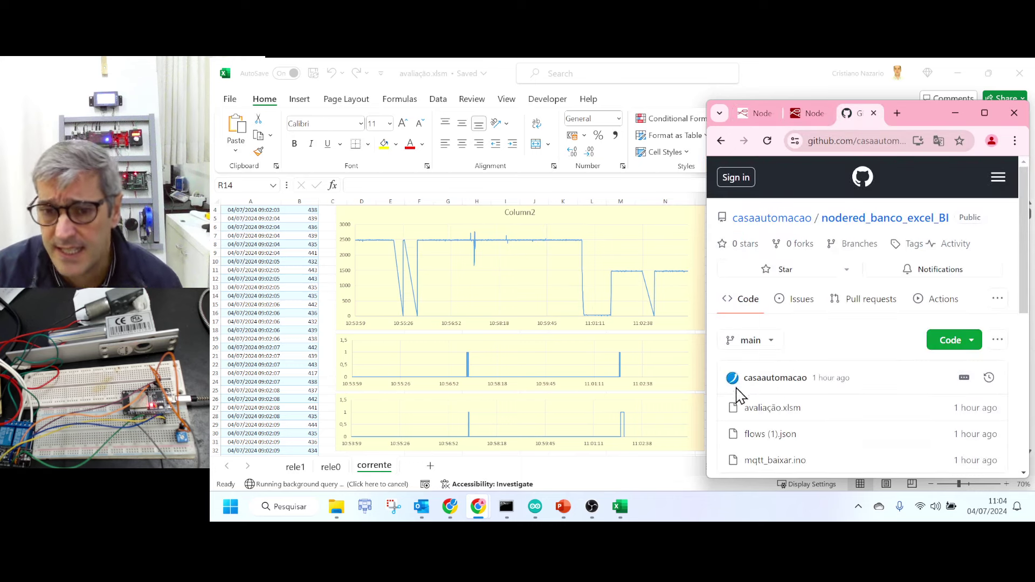
scroll(799, 422, "down", 1)
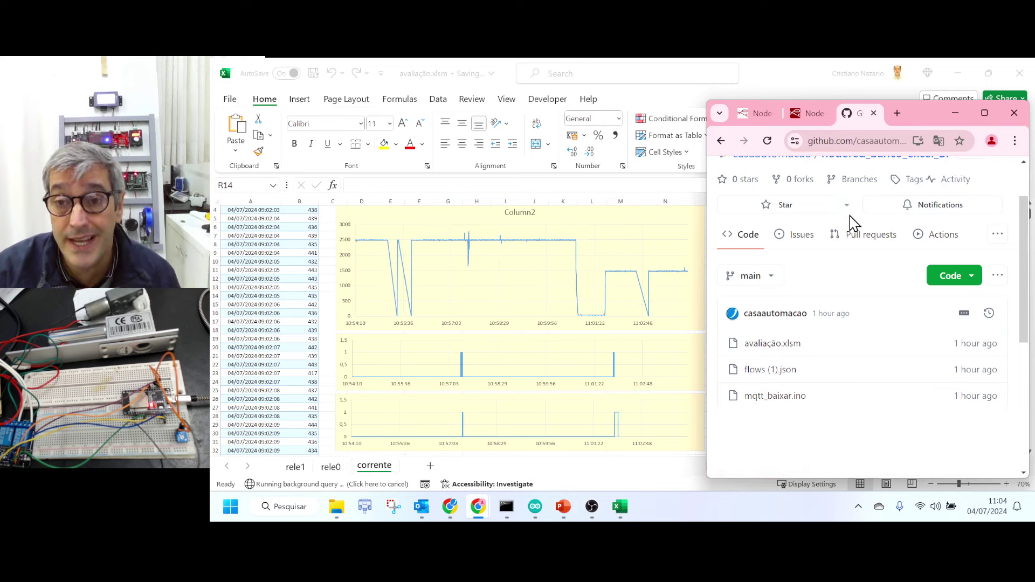
Go back to the Node-RED tab showing the Projeto Baixar dashboard
left_click(757, 113)
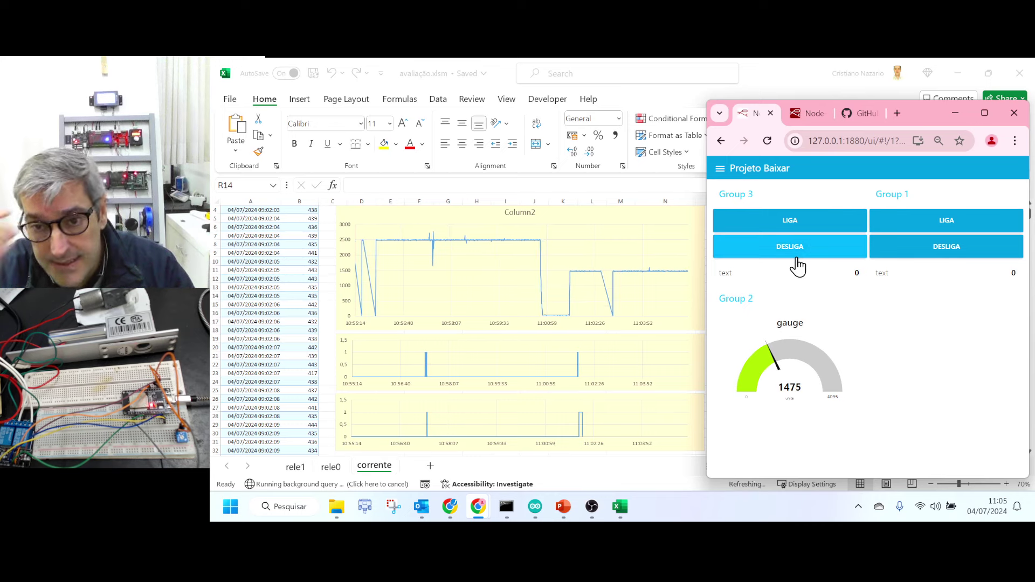
Switch the Group 3 relay on and off, then Group 1 on and off, then Group 3 off again
left_click(780, 227)
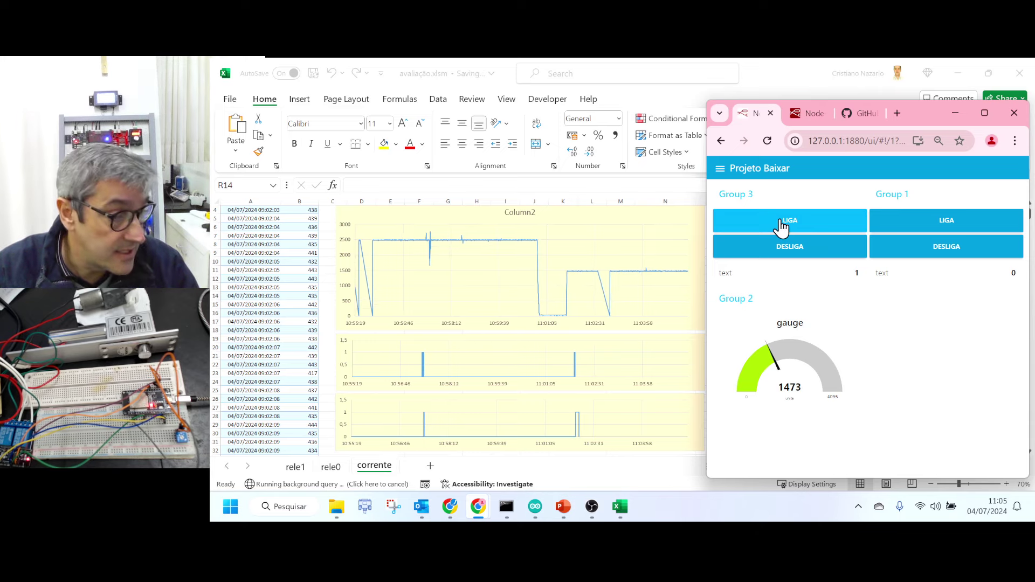
left_click(779, 254)
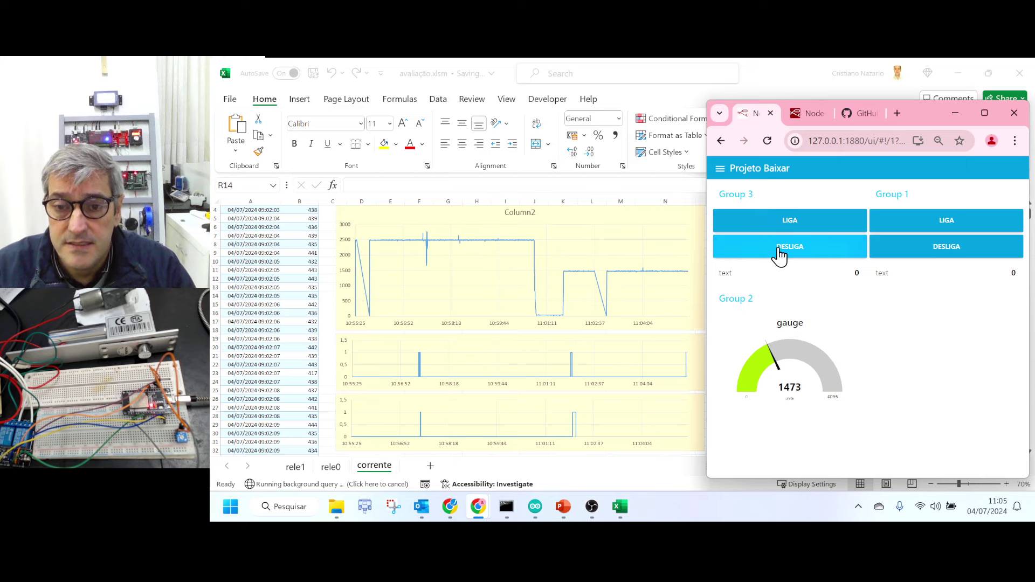
left_click(916, 225)
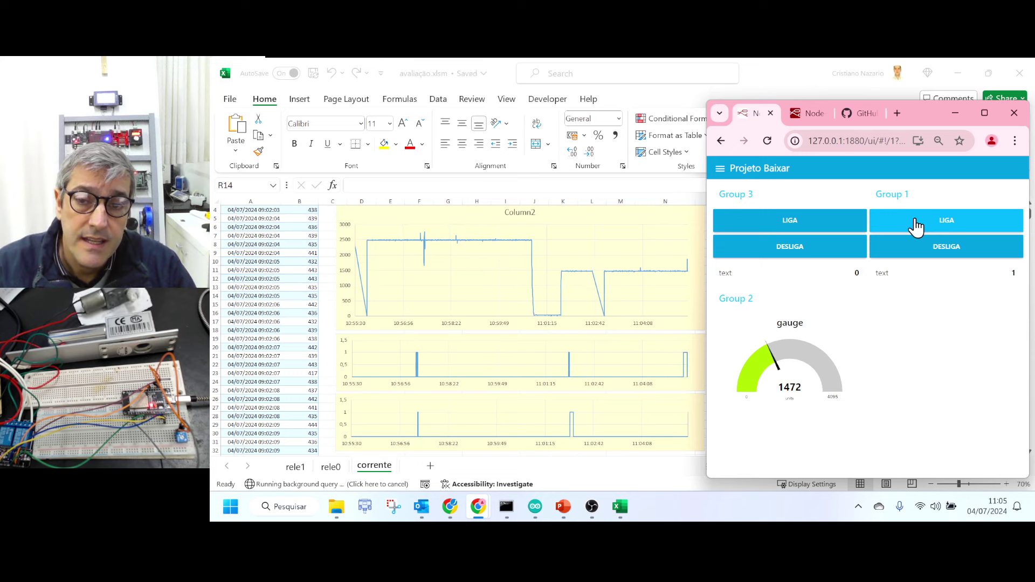
left_click(932, 258)
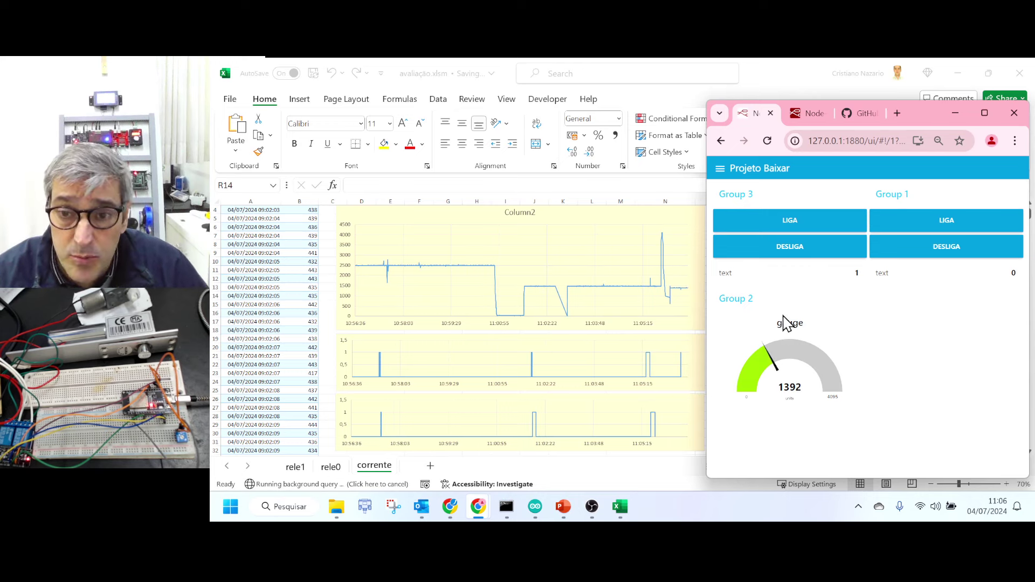
left_click(793, 251)
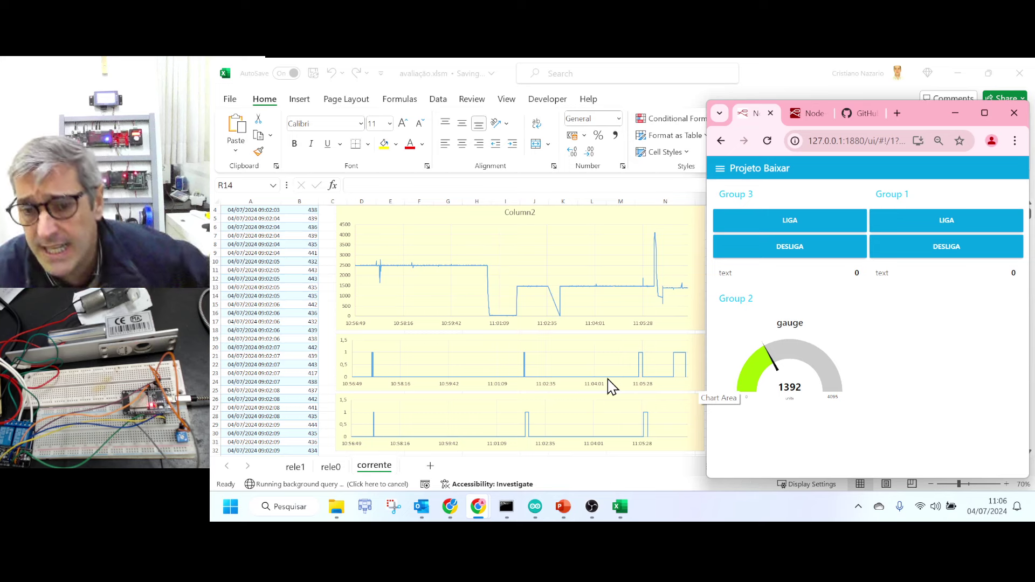
mouse_move(562, 506)
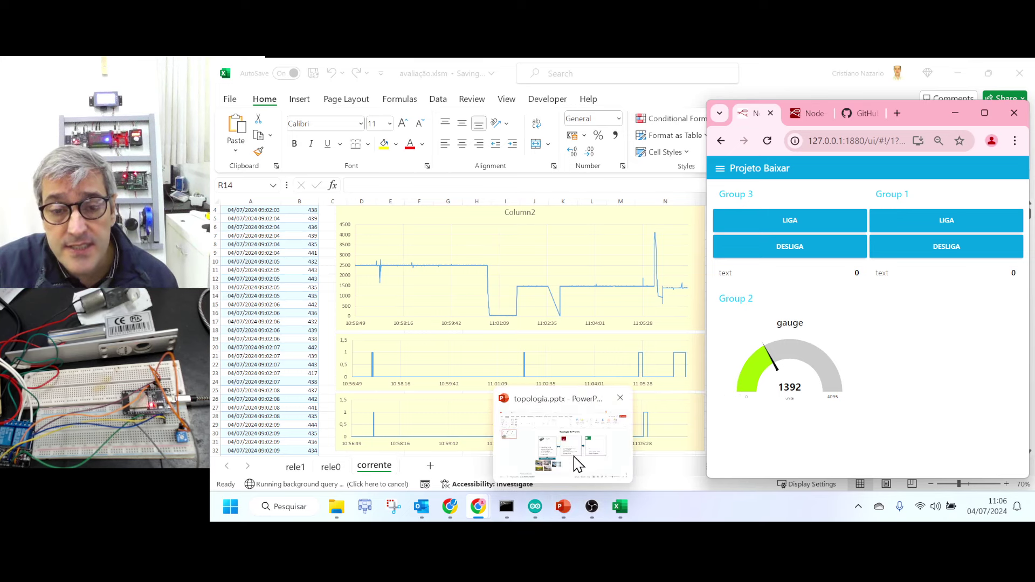
Bring topologia.pptx forward, start its slide show briefly, and exit back to Normal view
left_click(575, 462)
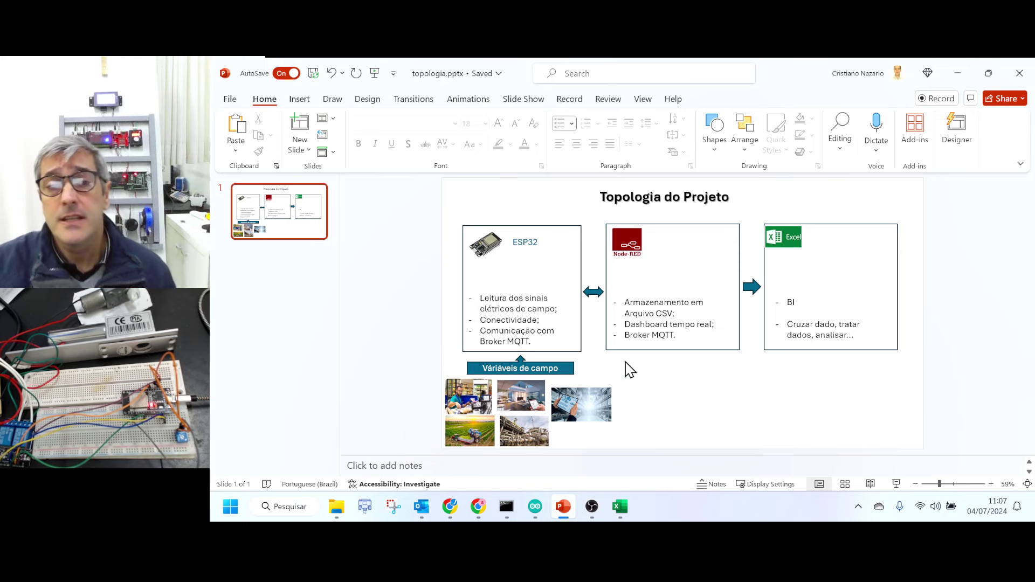
left_click(895, 484)
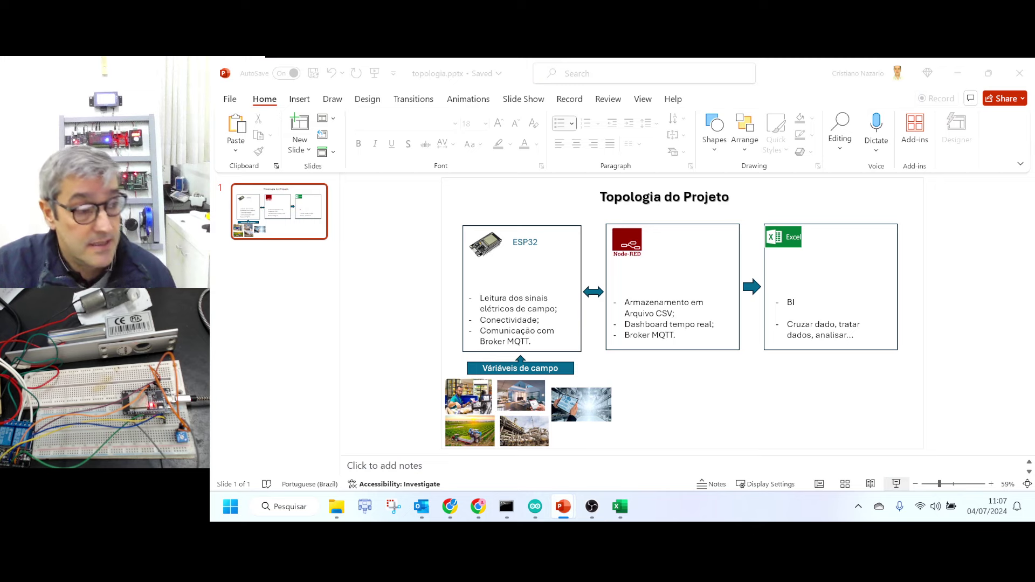
key("Escape")
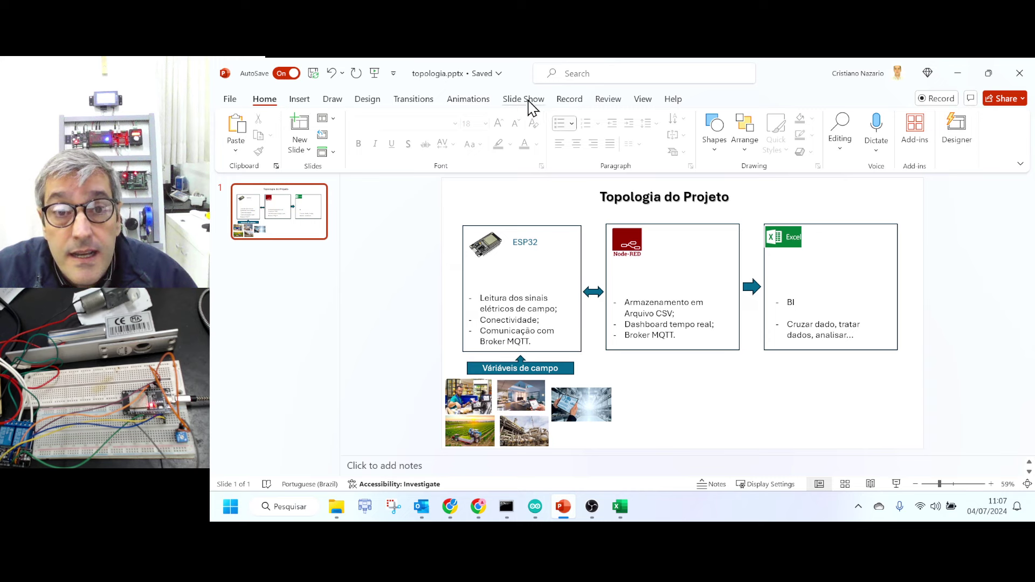
Set the slide show Monitor to Primary Monitor and start presenting the Topologia do Projeto slide
left_click(639, 100)
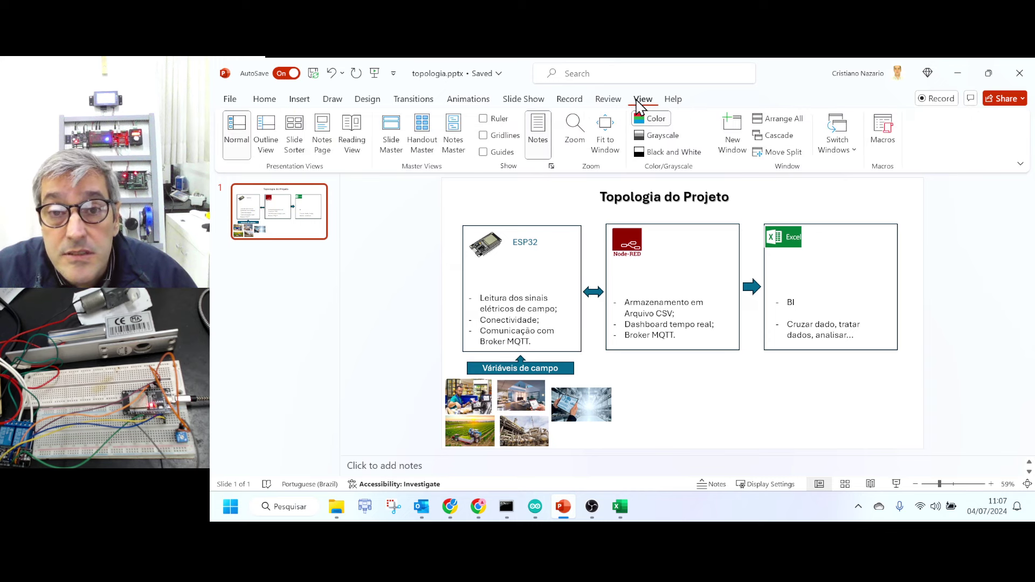
left_click(612, 103)
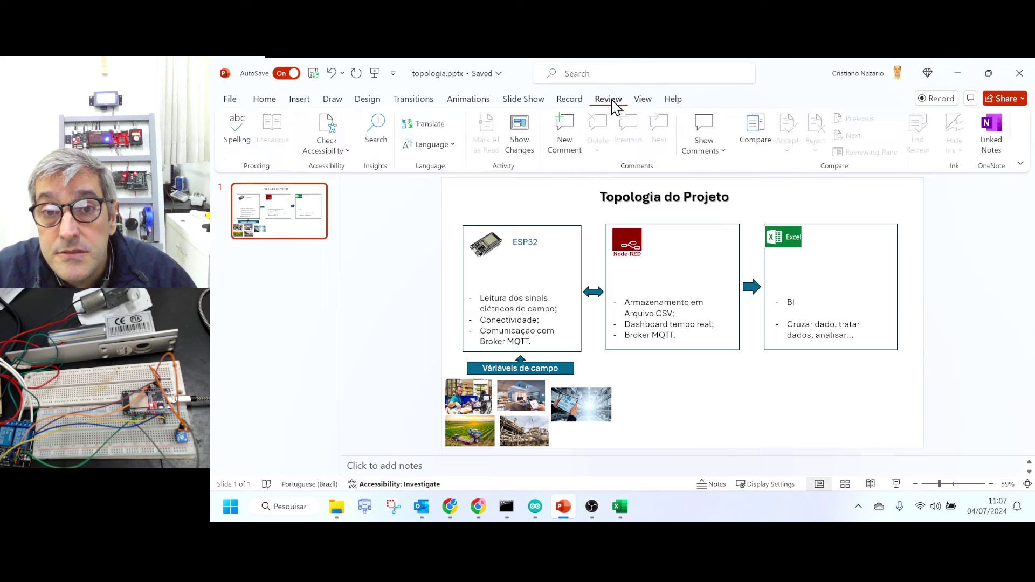
left_click(529, 104)
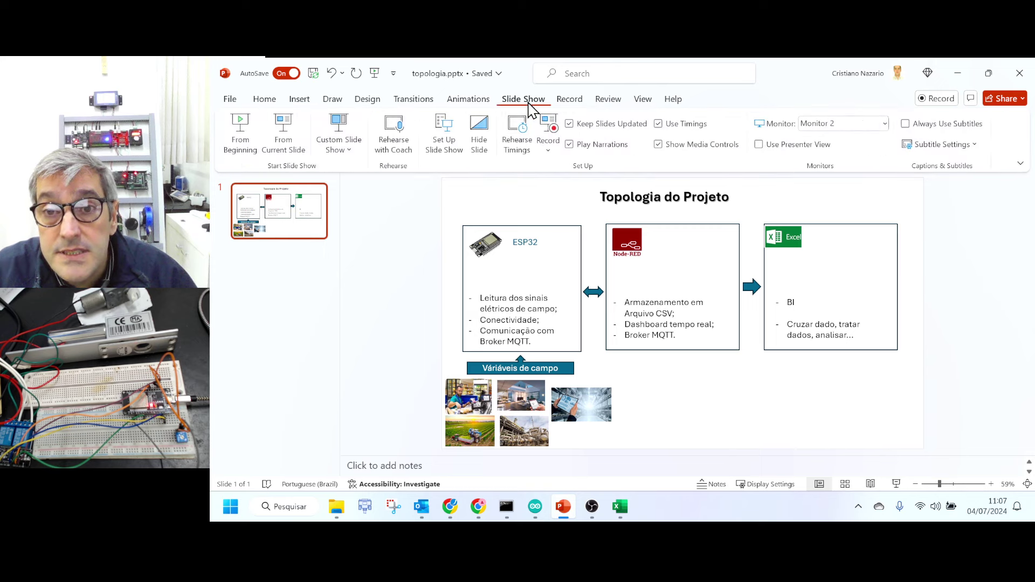
left_click(884, 124)
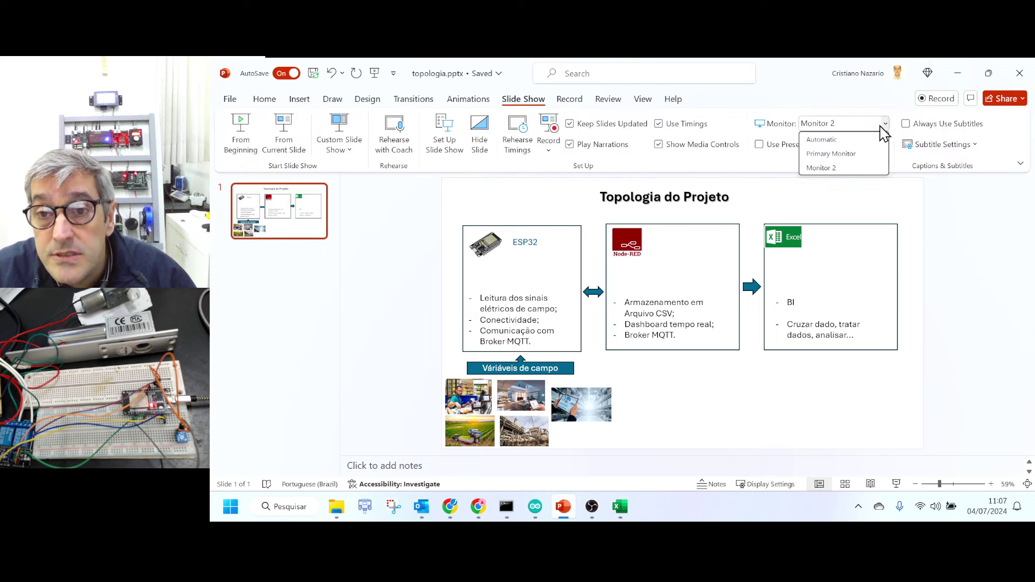
left_click(831, 154)
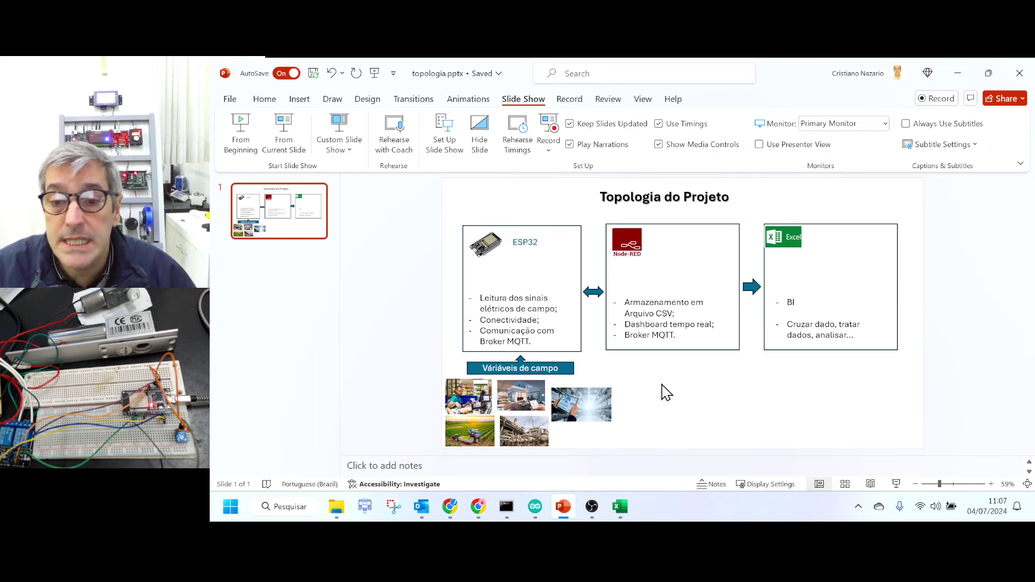
left_click(895, 484)
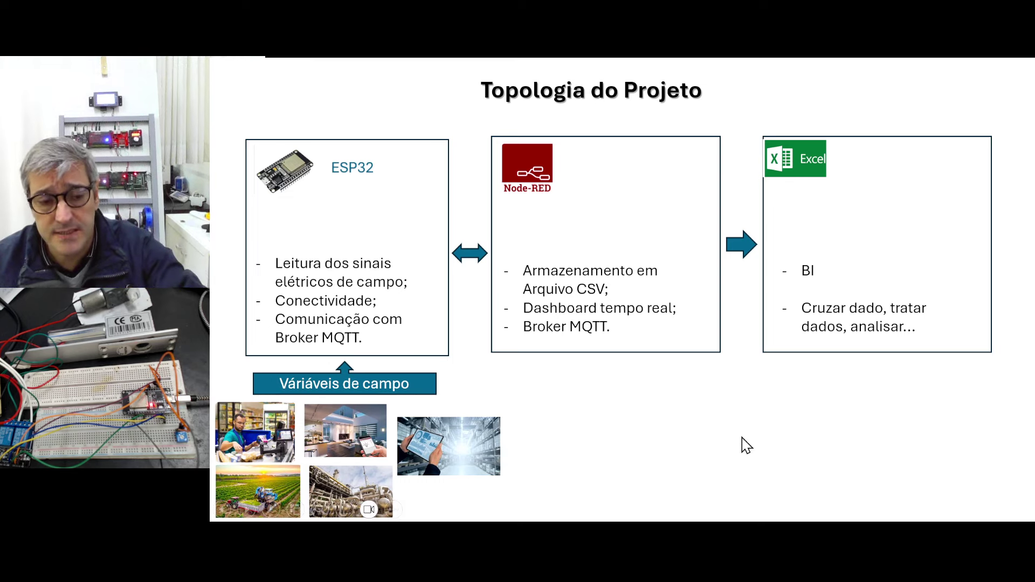
Exit the Topologia do Projeto slide show back to Normal view
key("Escape")
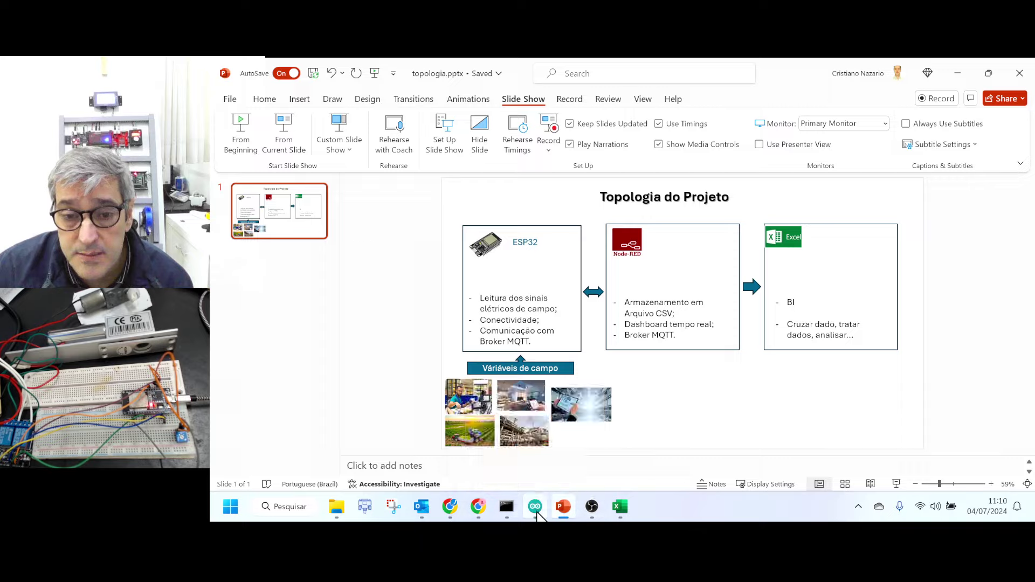
Bring the mqtt_baixar sketch forward in Arduino IDE and scroll to its top
left_click(535, 509)
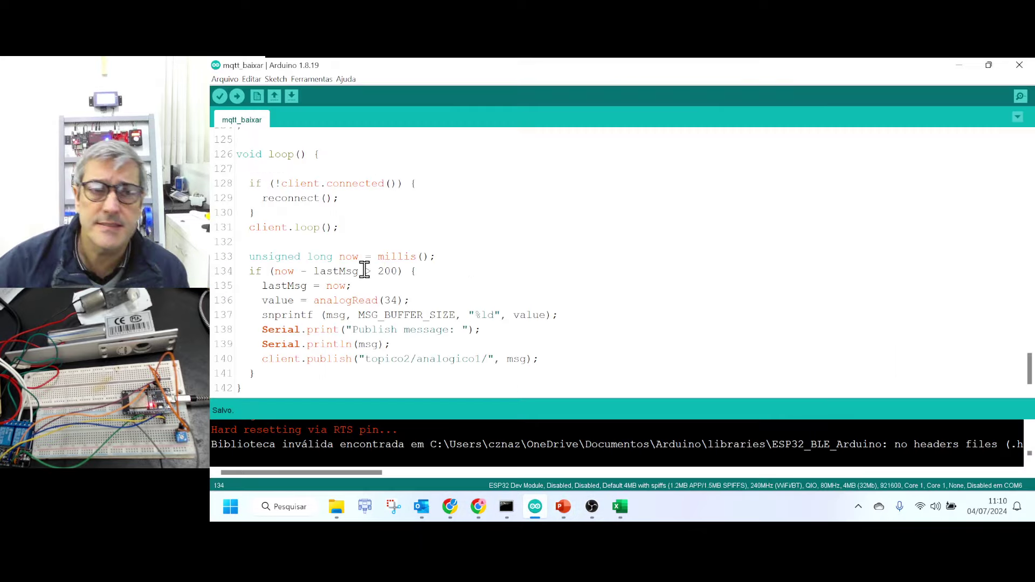
scroll(364, 270, "up", 8)
scroll(363, 268, "up", 12)
scroll(363, 269, "up", 7)
scroll(362, 268, "up", 12)
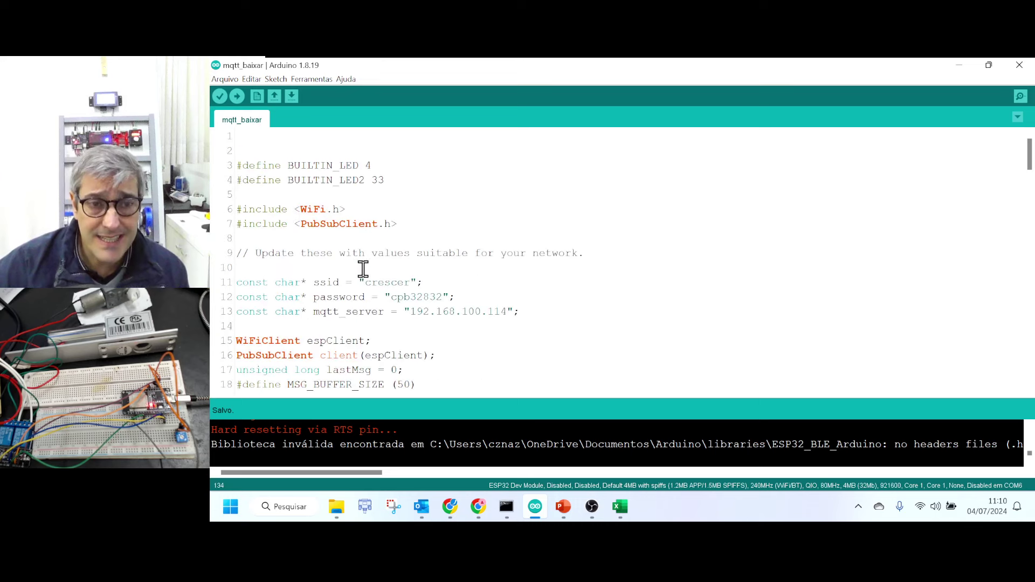
Open Arquivo > Exemplos and scroll down to the PubSubClient examples such as mqtt_esp8266
left_click(224, 78)
mouse_move(244, 146)
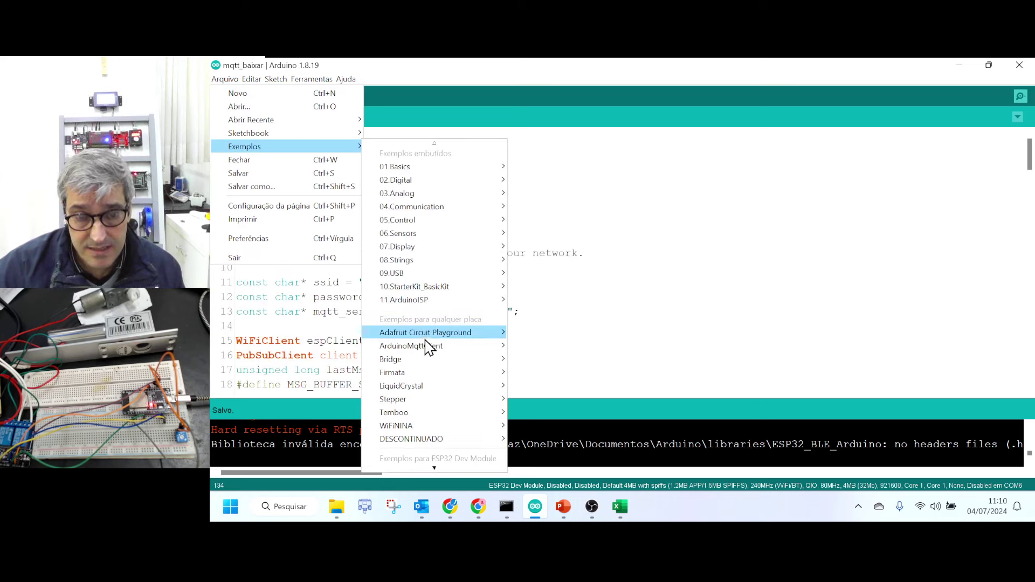
scroll(430, 348, "down", 7)
scroll(429, 351, "down", 4)
scroll(428, 351, "down", 2)
scroll(428, 352, "down", 2)
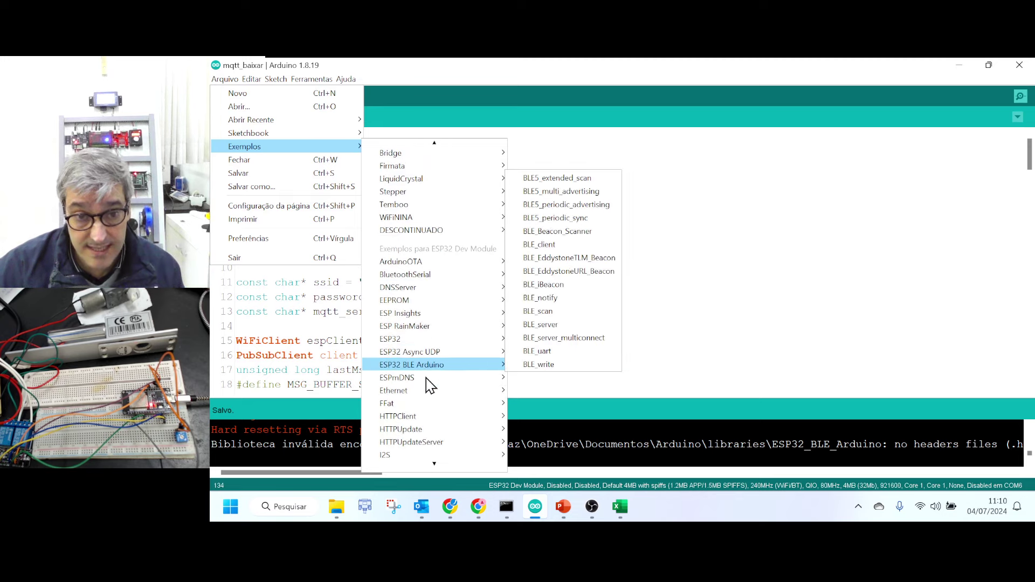
scroll(423, 377, "down", 2)
scroll(420, 388, "down", 2)
scroll(421, 389, "down", 5)
scroll(422, 396, "down", 4)
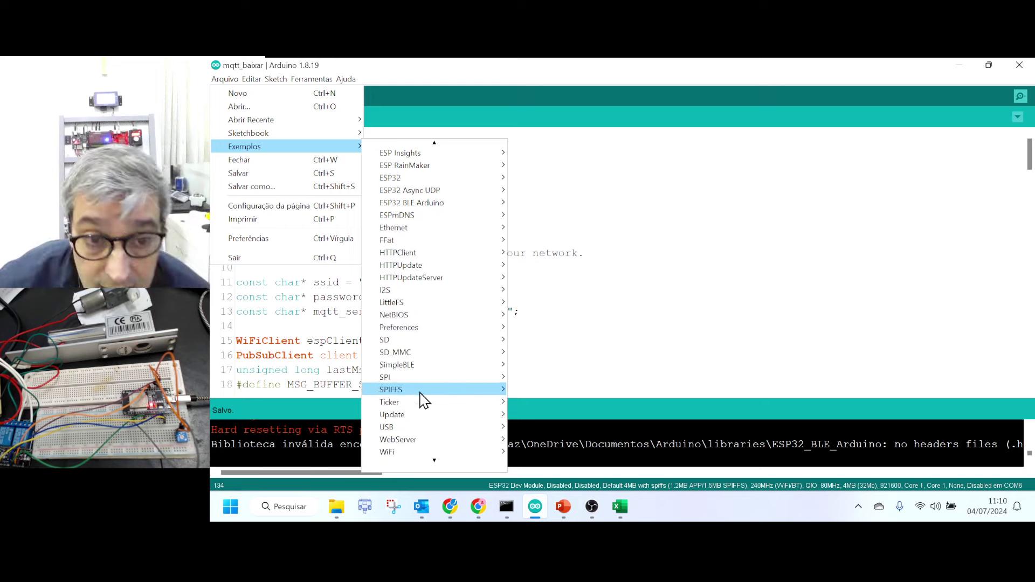
scroll(422, 401, "down", 5)
scroll(423, 402, "down", 6)
scroll(423, 404, "down", 4)
scroll(423, 402, "down", 2)
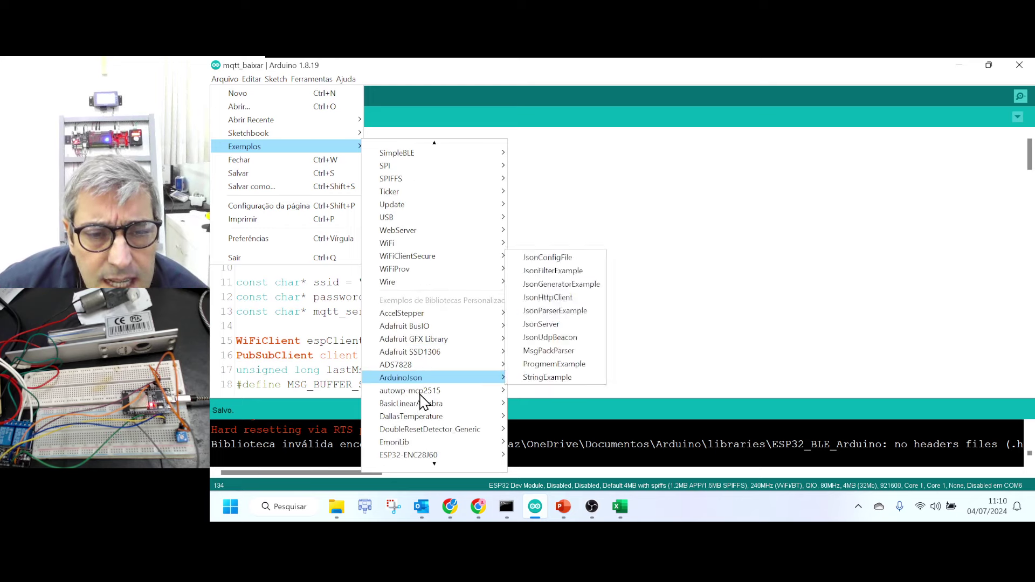
scroll(423, 402, "down", 4)
scroll(423, 404, "down", 1)
scroll(423, 403, "down", 1)
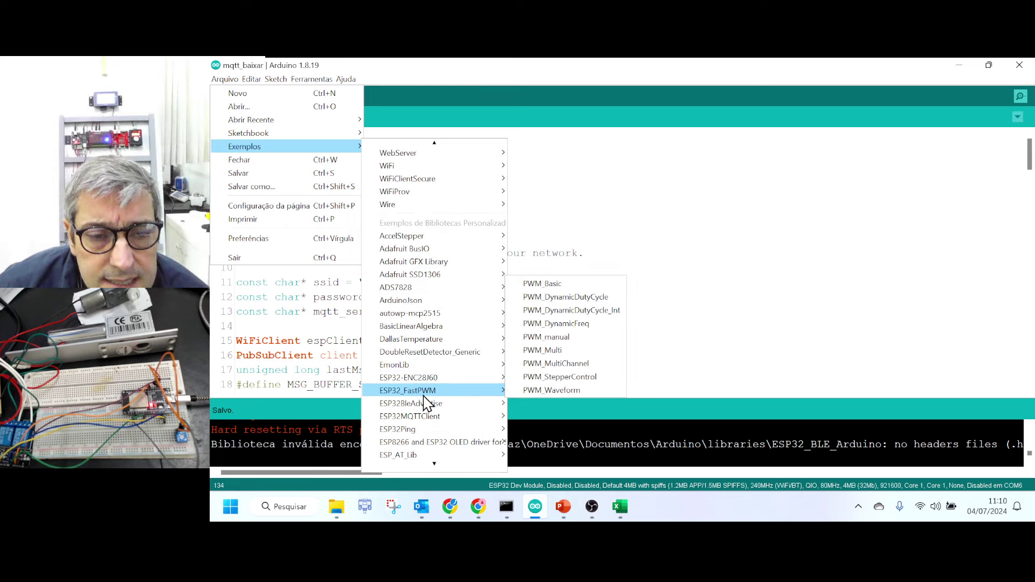
scroll(424, 403, "down", 1)
scroll(425, 403, "down", 4)
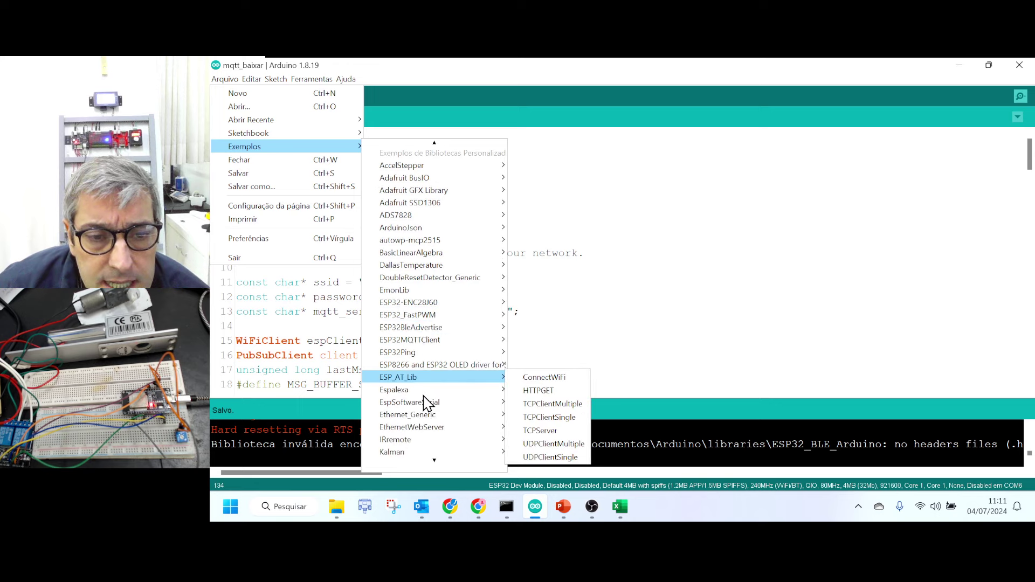
scroll(425, 403, "down", 3)
scroll(426, 404, "down", 2)
scroll(424, 404, "down", 3)
scroll(423, 404, "down", 1)
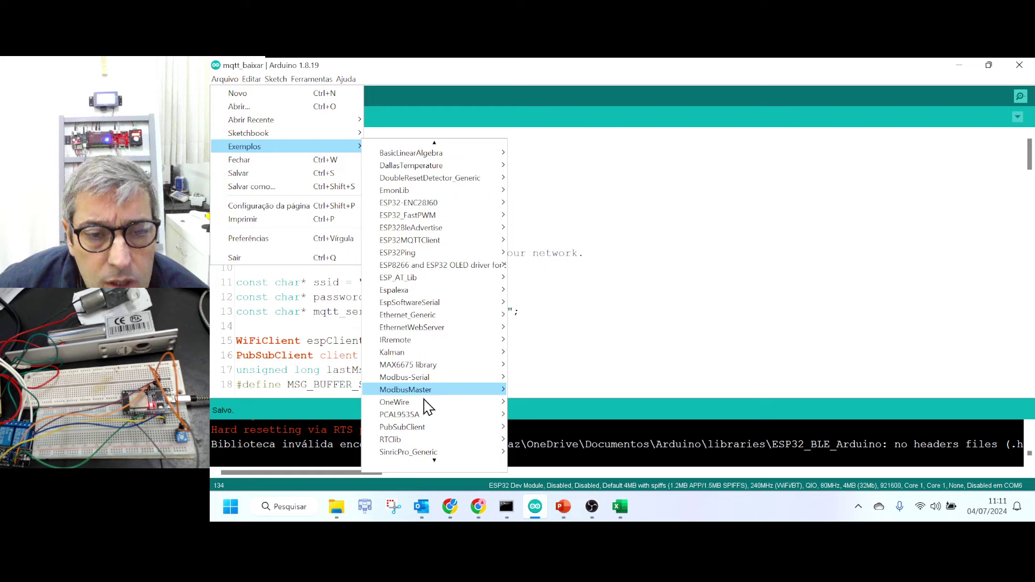
scroll(423, 404, "down", 2)
mouse_move(402, 427)
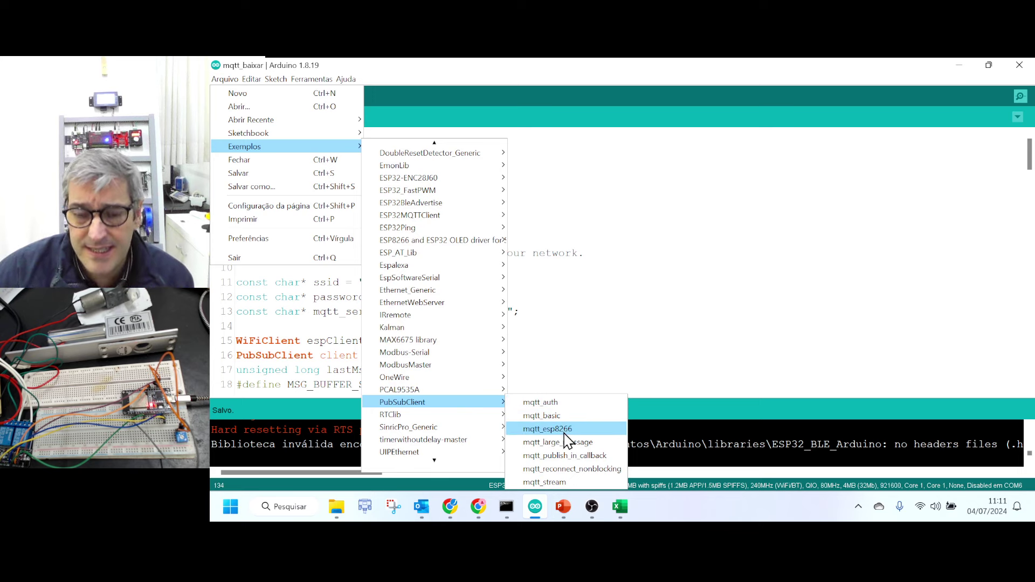
Dismiss the examples menu and highlight the two LED pin definitions
left_click(563, 412)
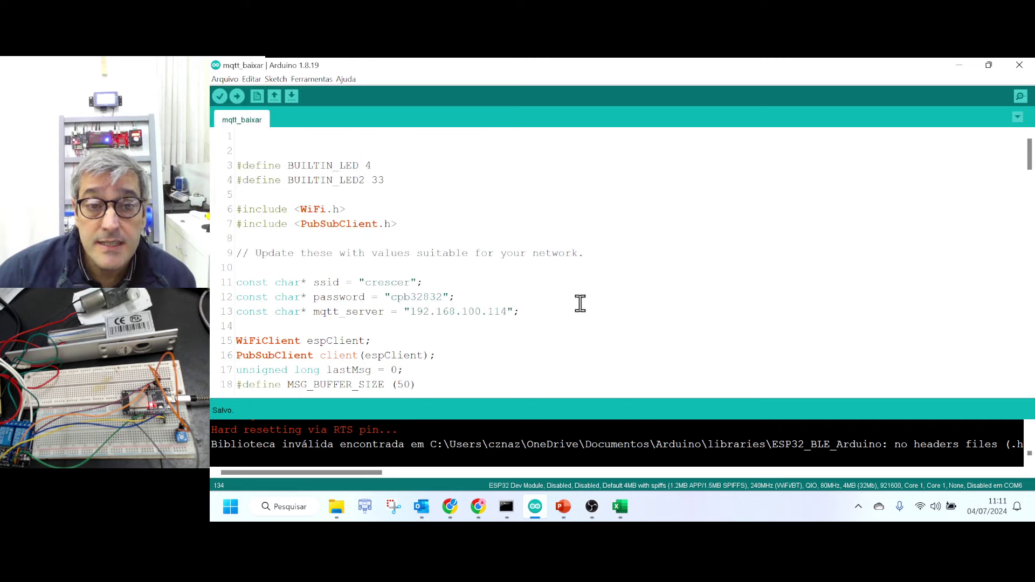
left_click_drag(412, 181, 241, 168)
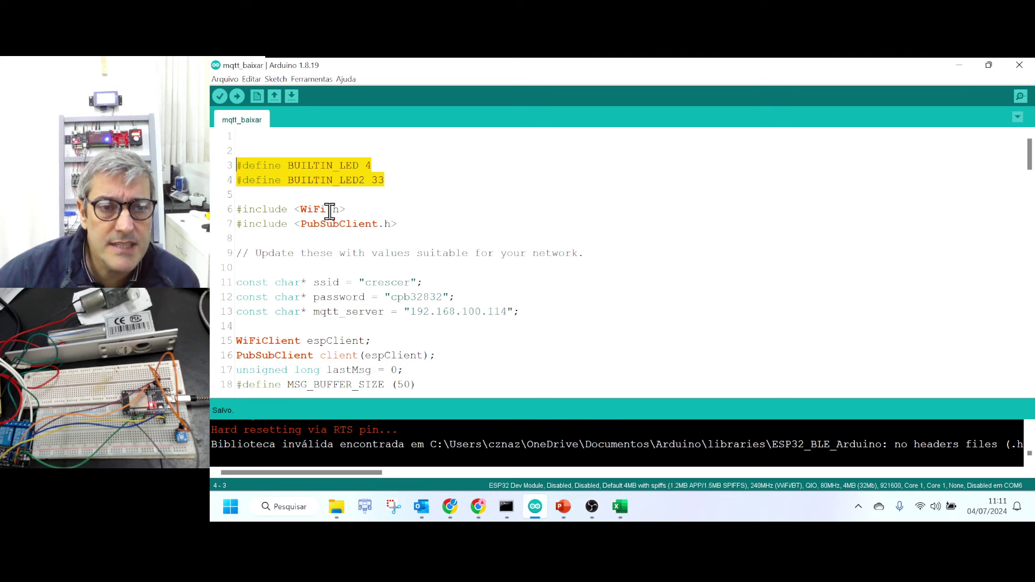
left_click(298, 209)
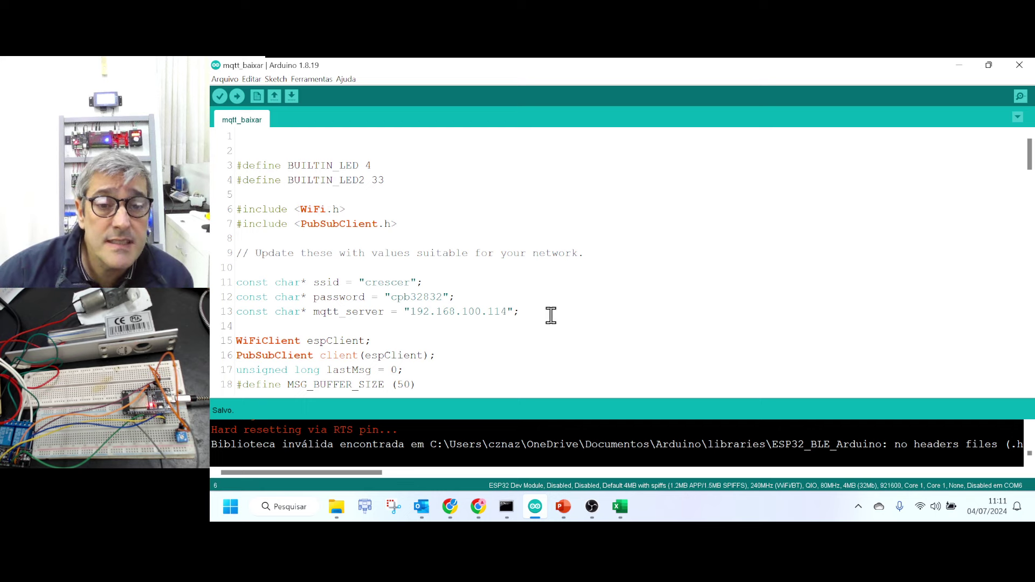
Highlight the Wi-Fi and broker settings, then the broker IP 192.168.100.114
left_click_drag(520, 312, 245, 274)
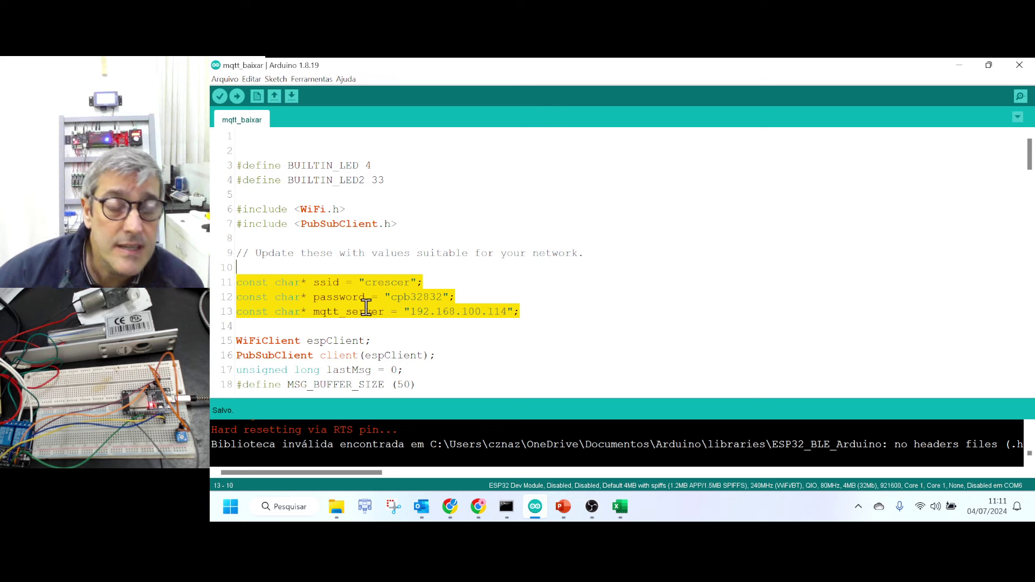
left_click(405, 322)
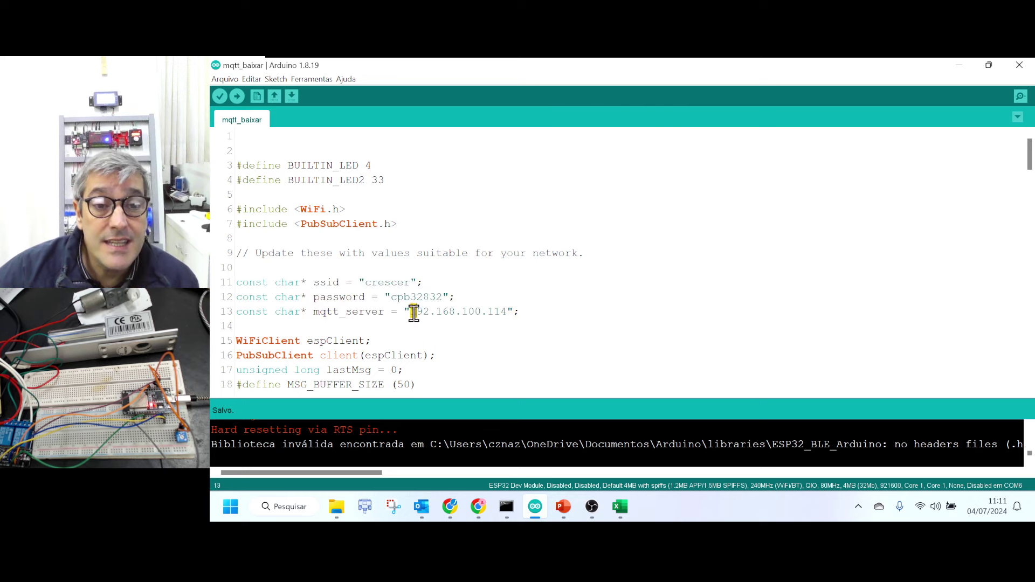
left_click_drag(411, 312, 506, 313)
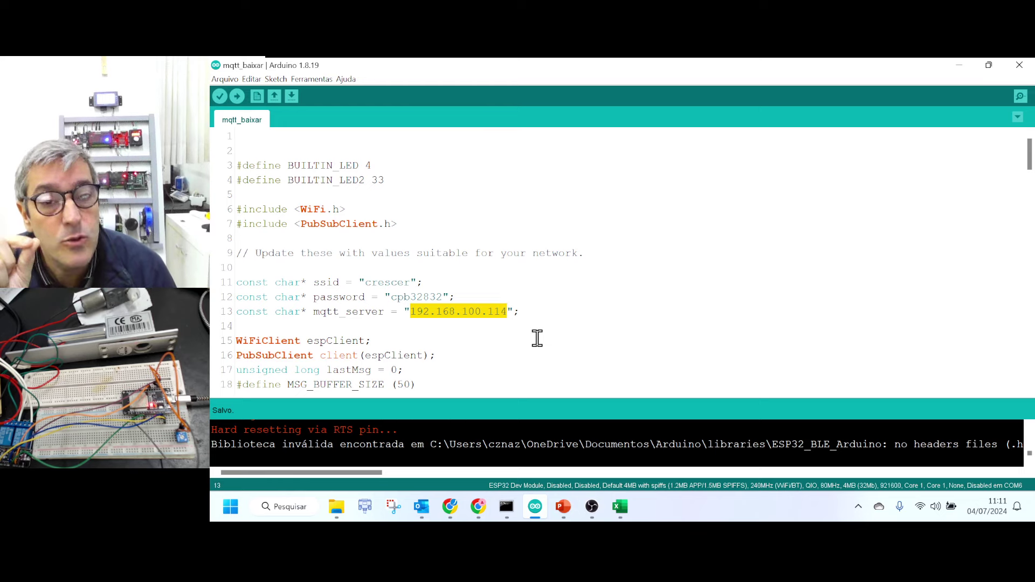
left_click(474, 311)
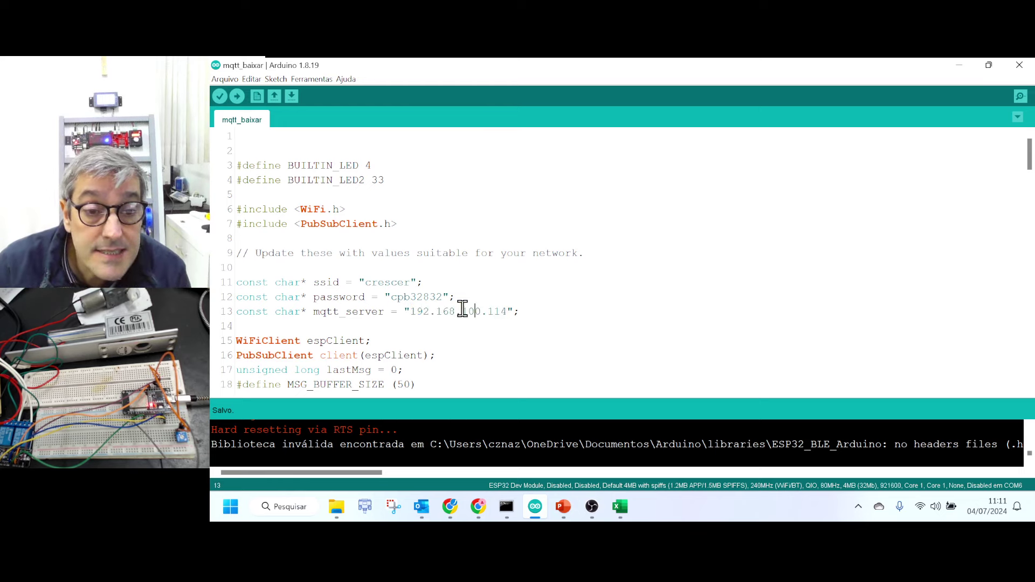
left_click_drag(409, 311, 511, 313)
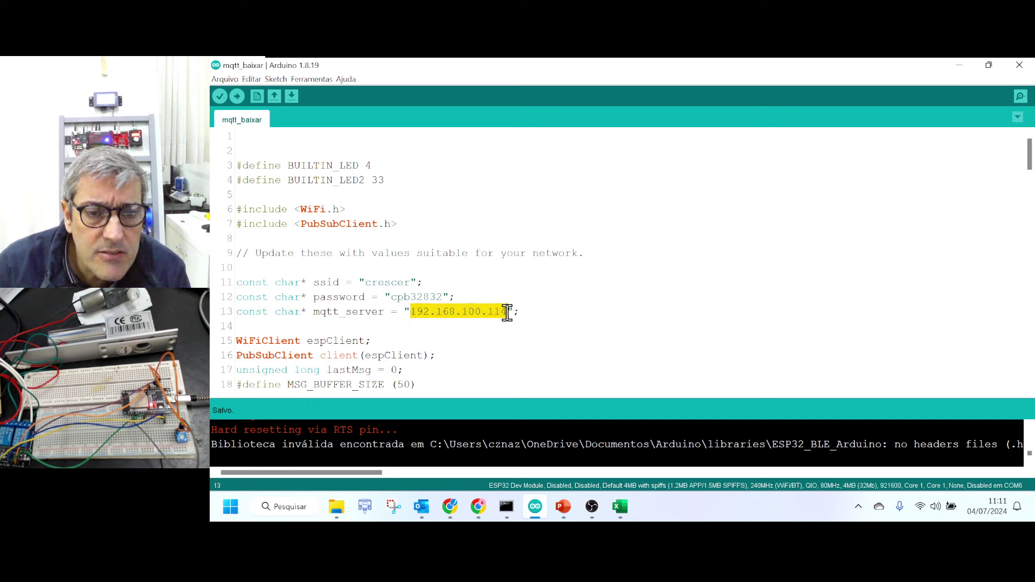
Scroll down and highlight the subscribed topics topico2/rele0/ and topico2/rele1/
scroll(445, 308, "down", 2)
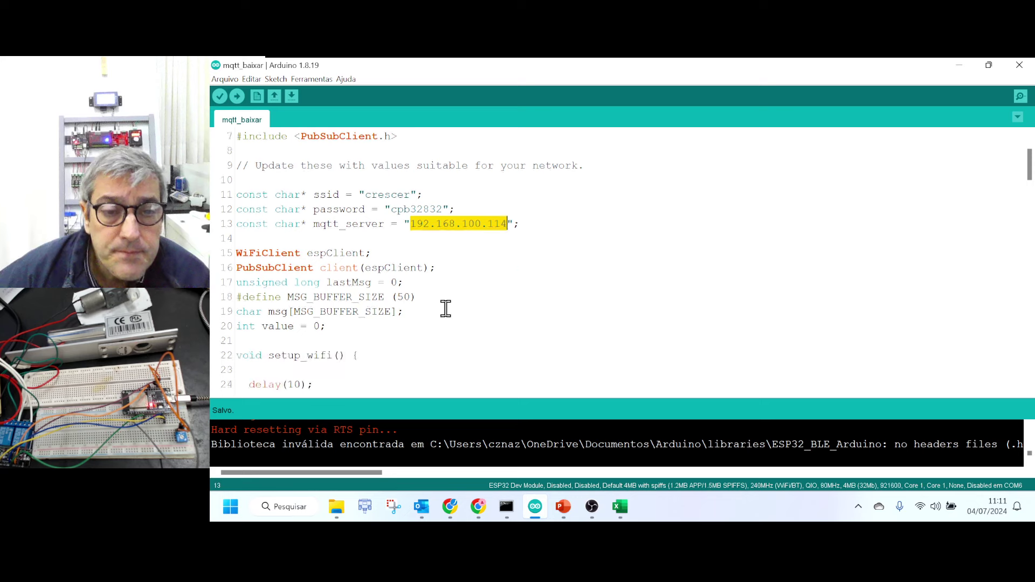
scroll(468, 307, "down", 2)
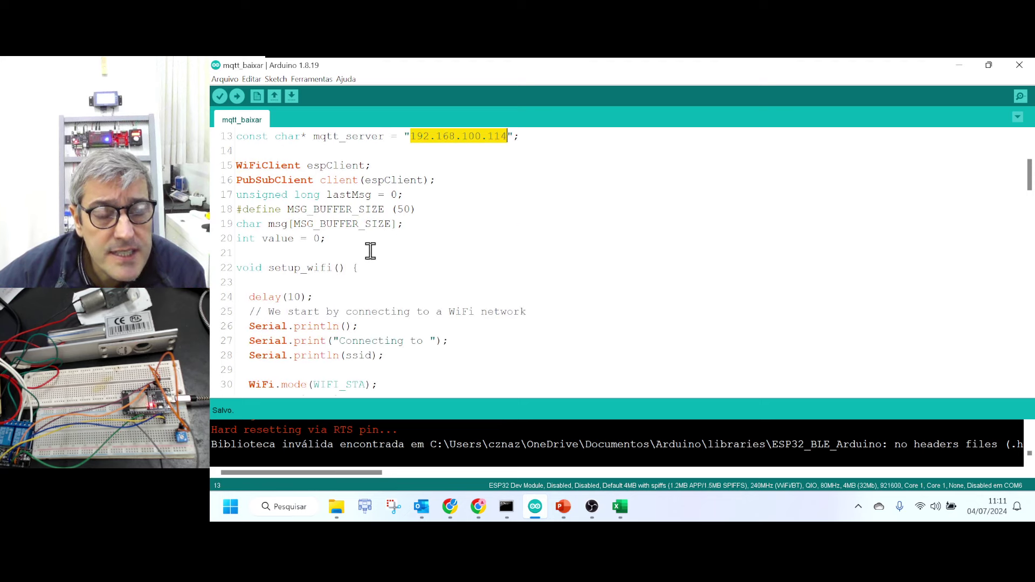
scroll(400, 259, "down", 1)
scroll(400, 259, "down", 2)
scroll(400, 259, "down", 1)
scroll(399, 262, "down", 3)
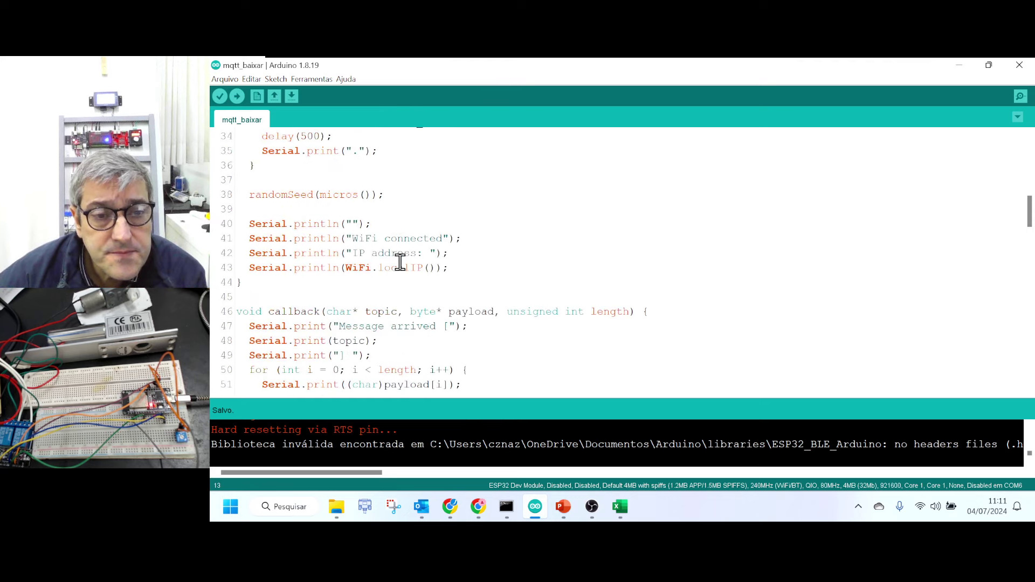
scroll(399, 264, "down", 1)
scroll(398, 262, "down", 1)
scroll(398, 262, "down", 1)
scroll(404, 267, "down", 1)
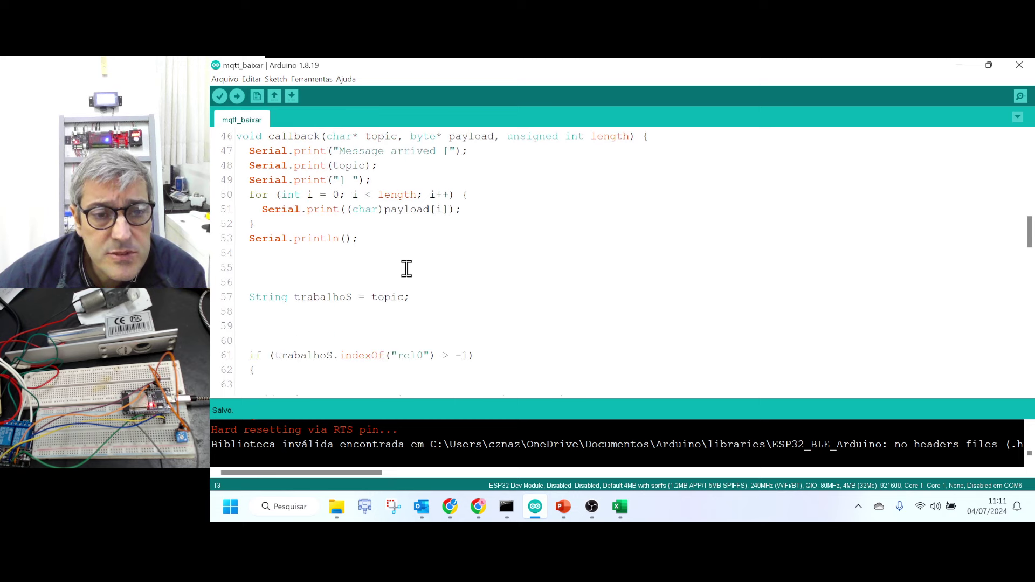
scroll(406, 267, "down", 1)
scroll(404, 266, "down", 2)
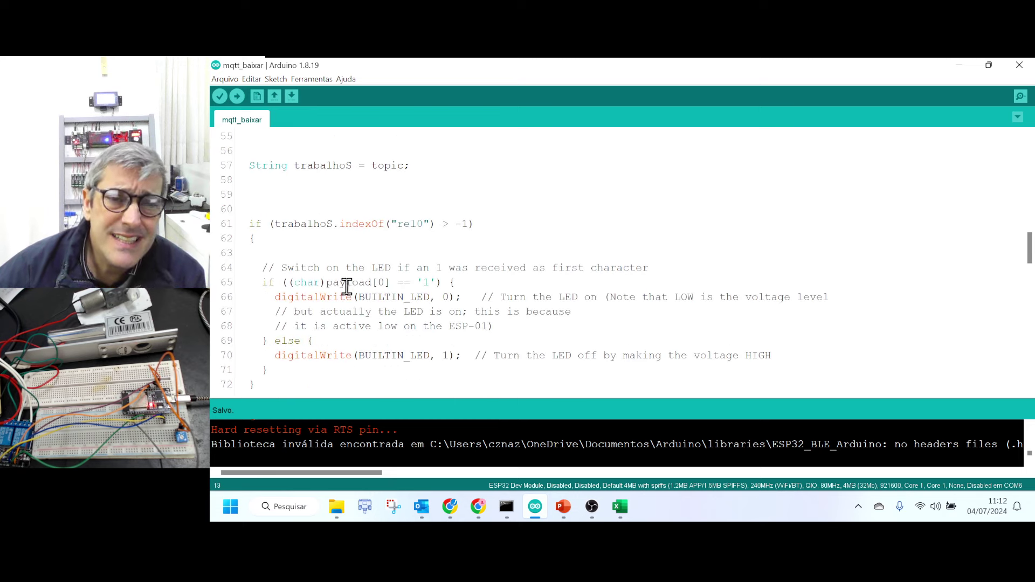
scroll(318, 213, "up", 3)
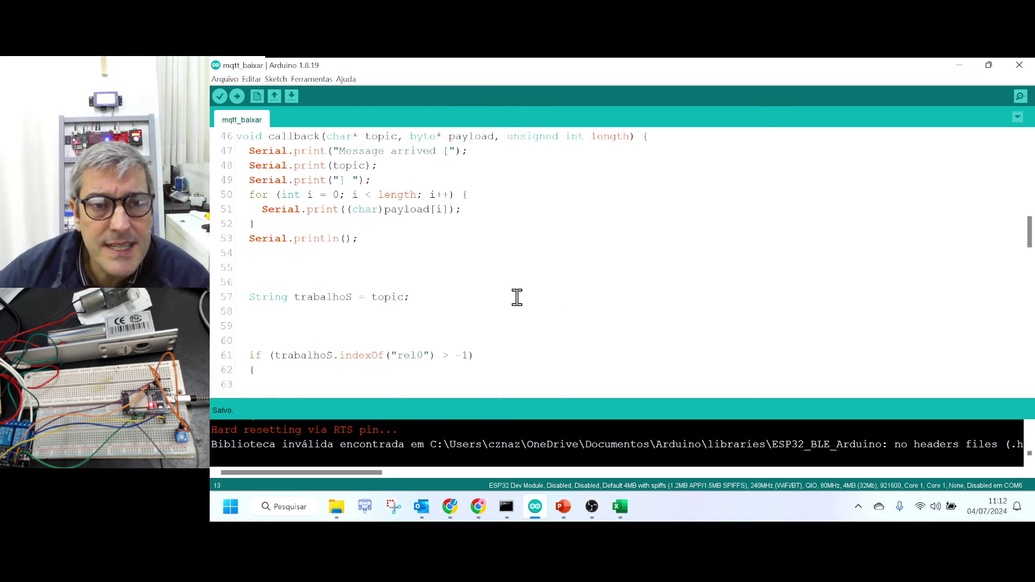
scroll(483, 258, "down", 3)
scroll(483, 261, "down", 2)
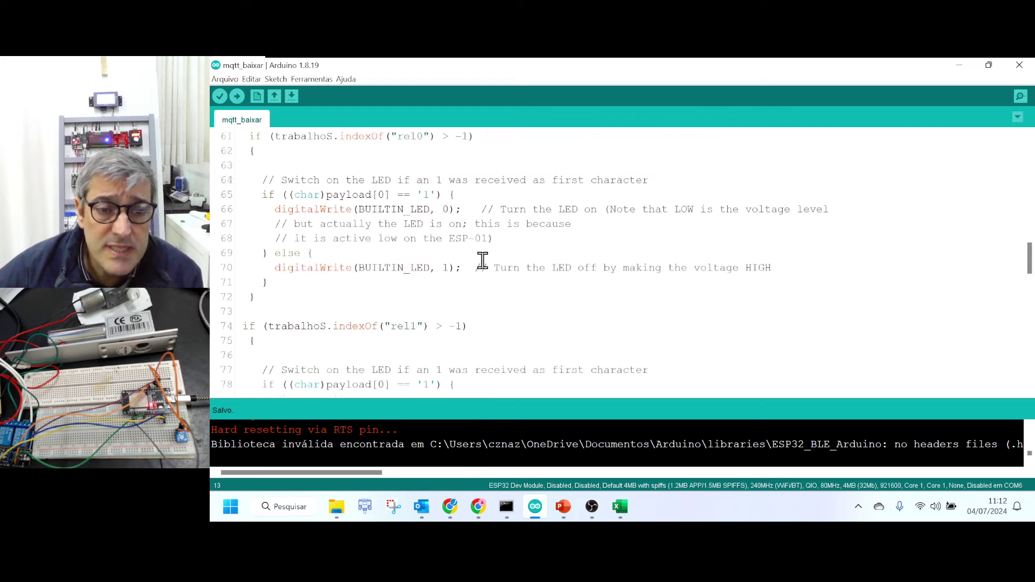
scroll(482, 261, "down", 2)
scroll(485, 265, "down", 3)
scroll(485, 267, "down", 1)
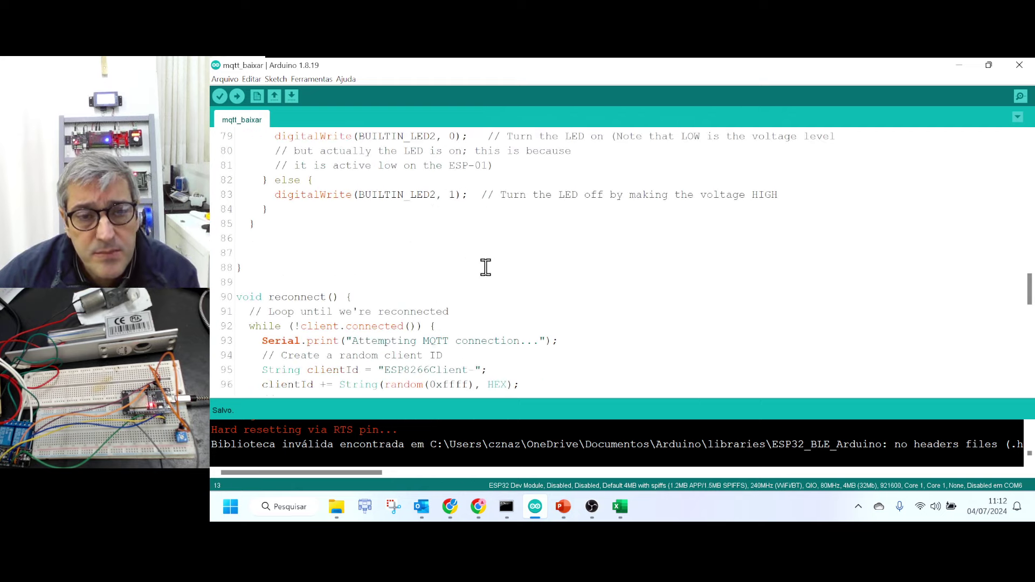
scroll(485, 268, "down", 3)
scroll(485, 267, "down", 1)
scroll(485, 267, "down", 1)
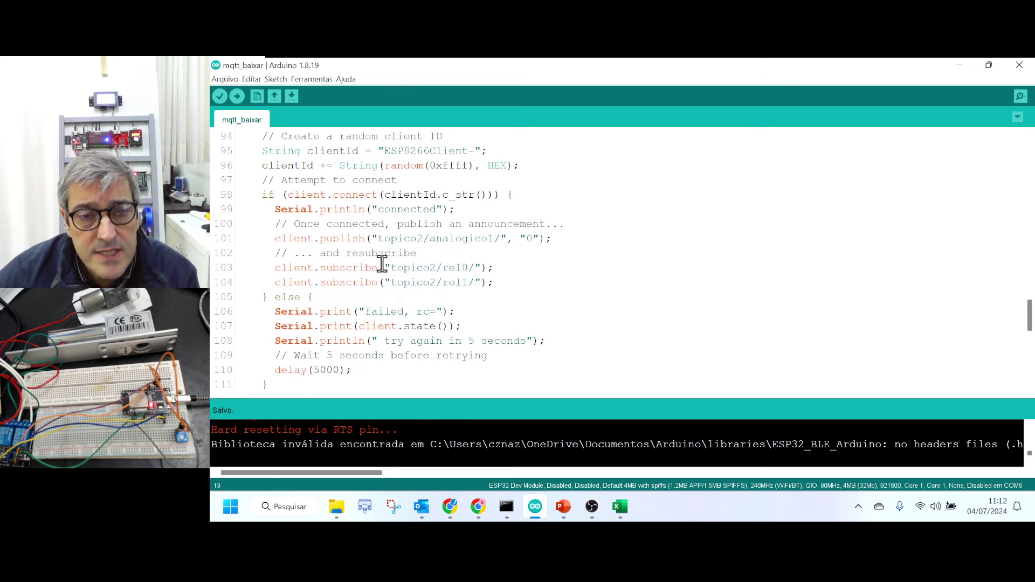
left_click_drag(390, 266, 477, 268)
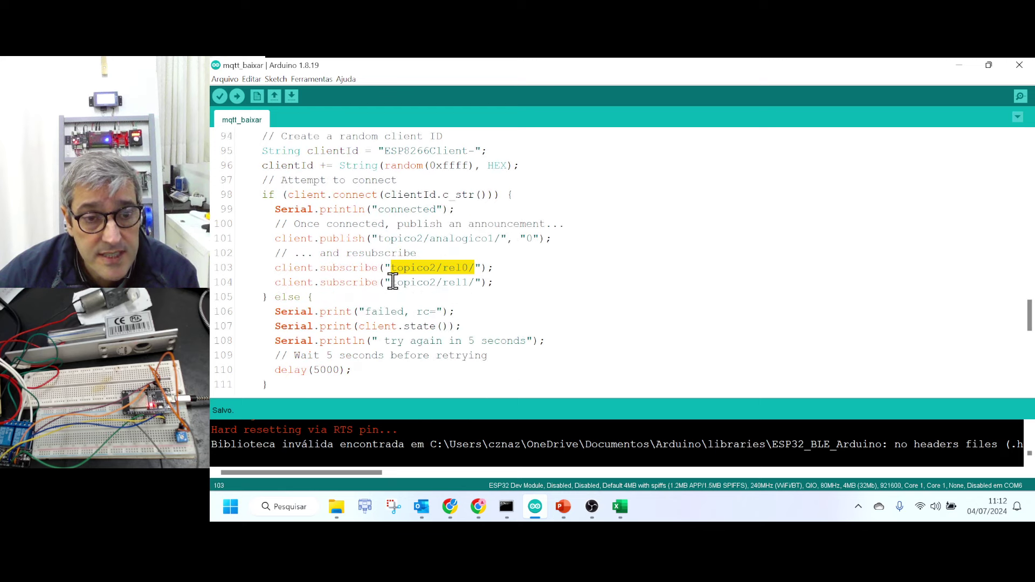
left_click_drag(385, 282, 472, 282)
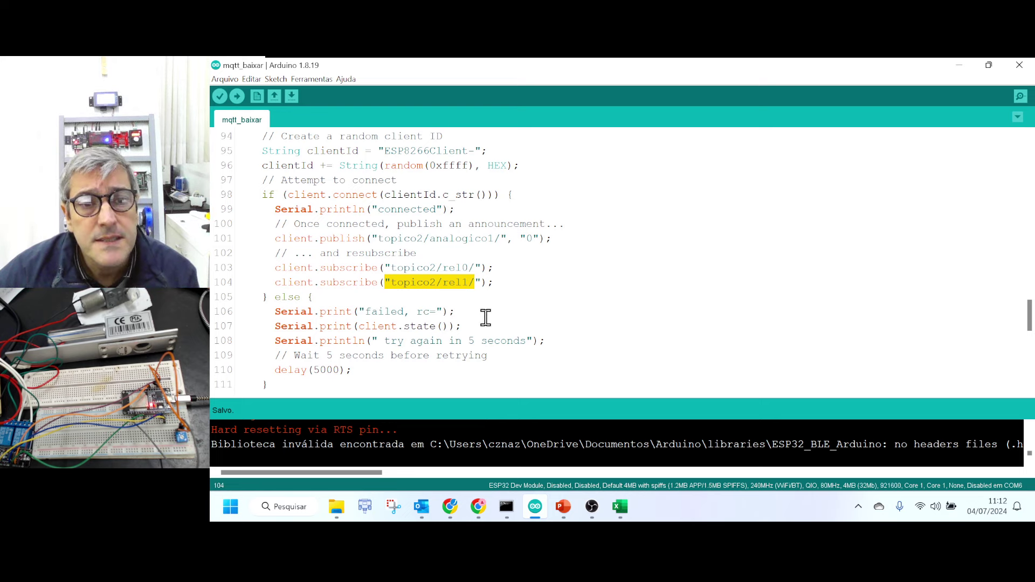
Highlight the published topic topico2/analogico1/, then clear the selection
scroll(485, 318, "down", 2)
scroll(485, 318, "down", 2)
scroll(477, 325, "down", 1)
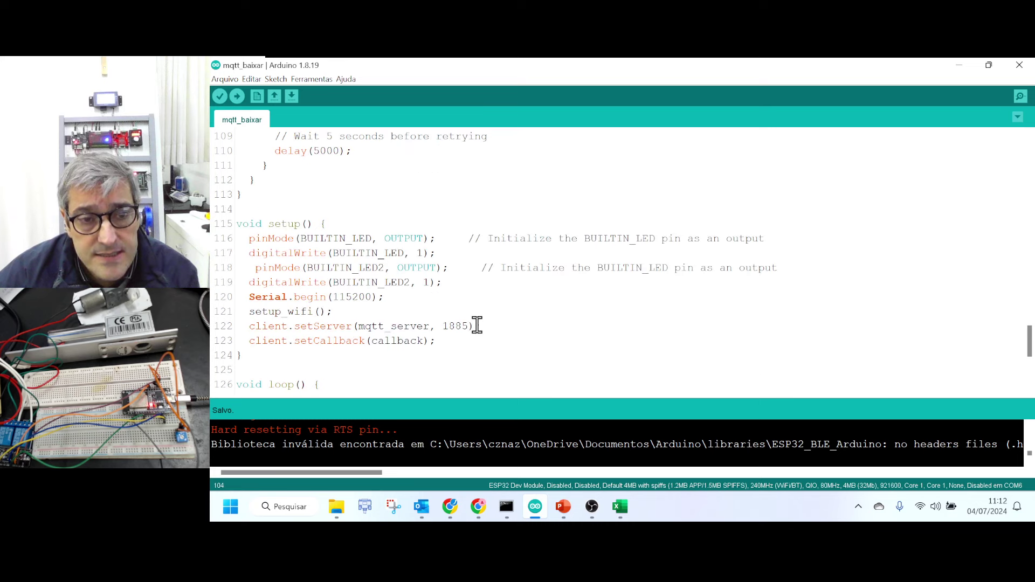
scroll(476, 324, "down", 2)
scroll(476, 324, "down", 2)
scroll(469, 326, "down", 1)
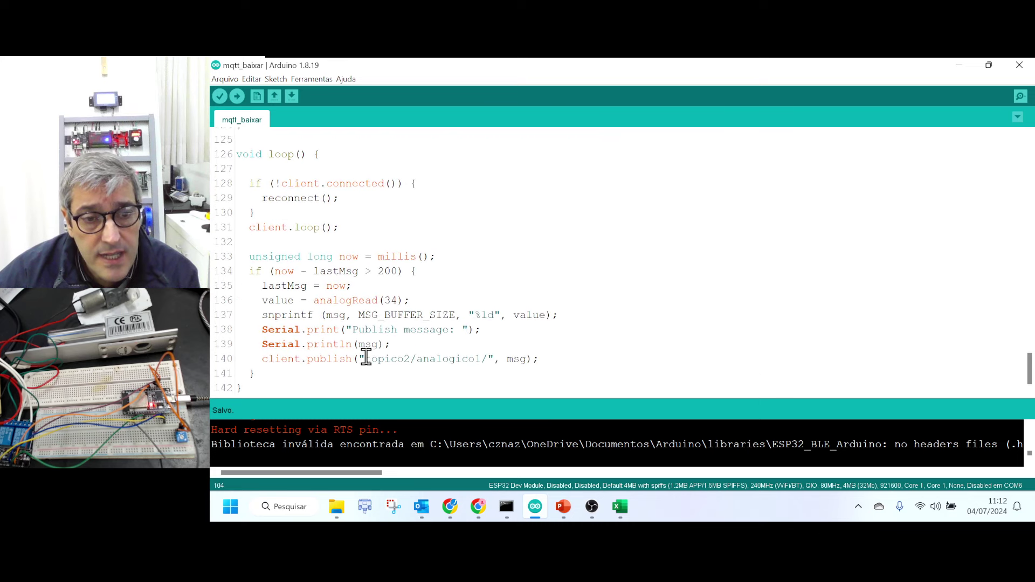
left_click_drag(365, 358, 482, 360)
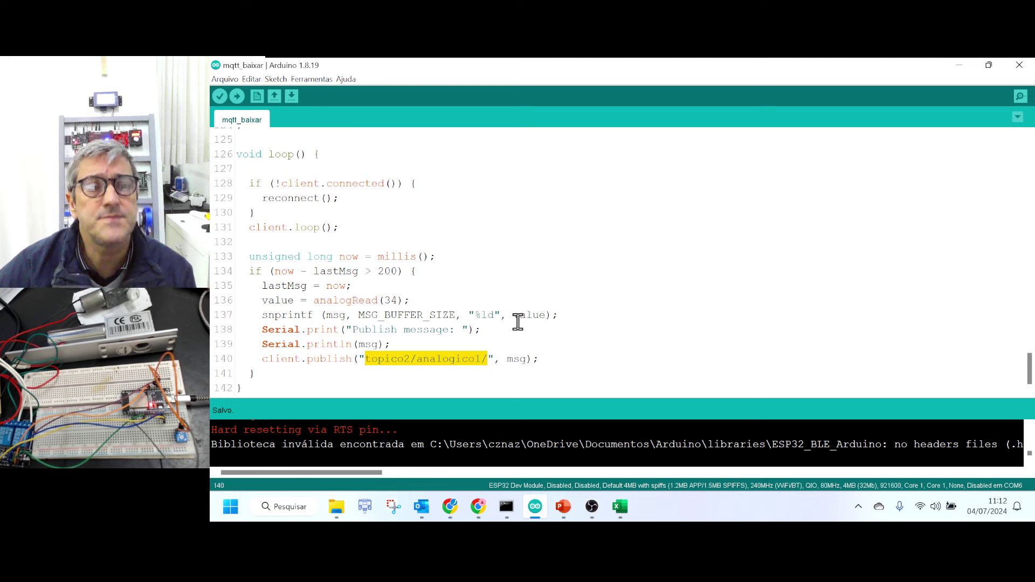
scroll(517, 320, "up", 4)
left_click(366, 258)
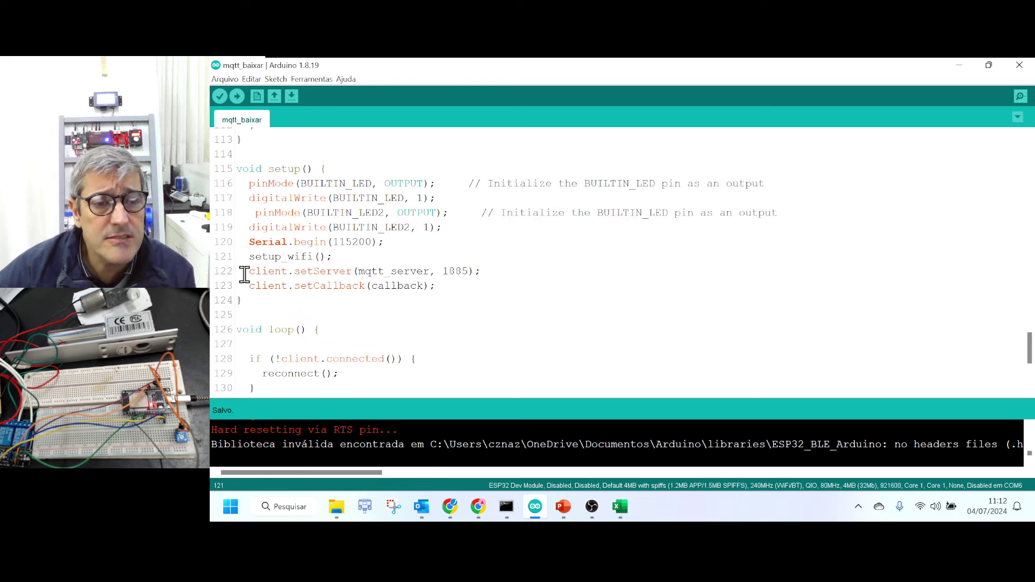
left_click_drag(243, 272, 482, 273)
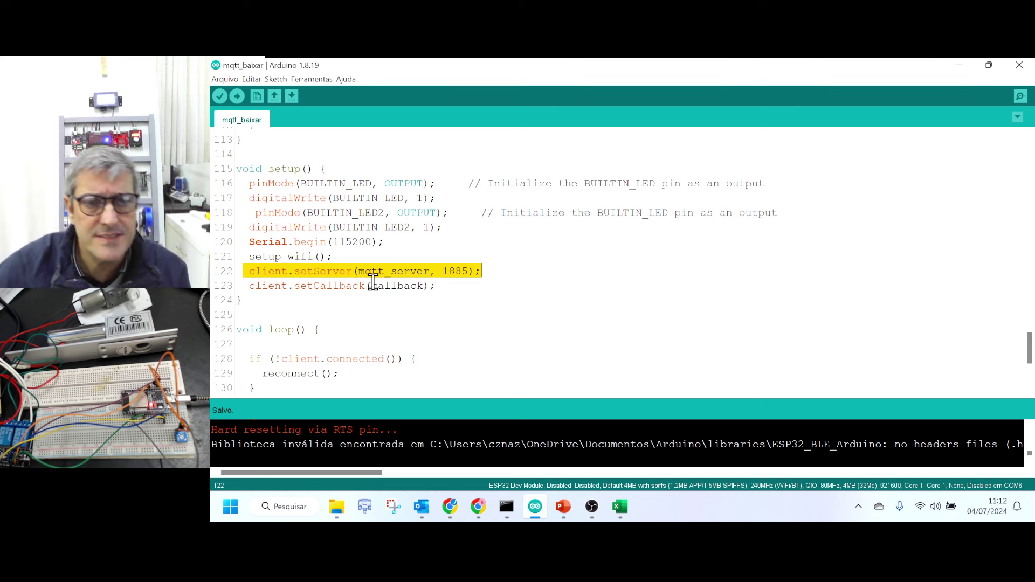
left_click(471, 271)
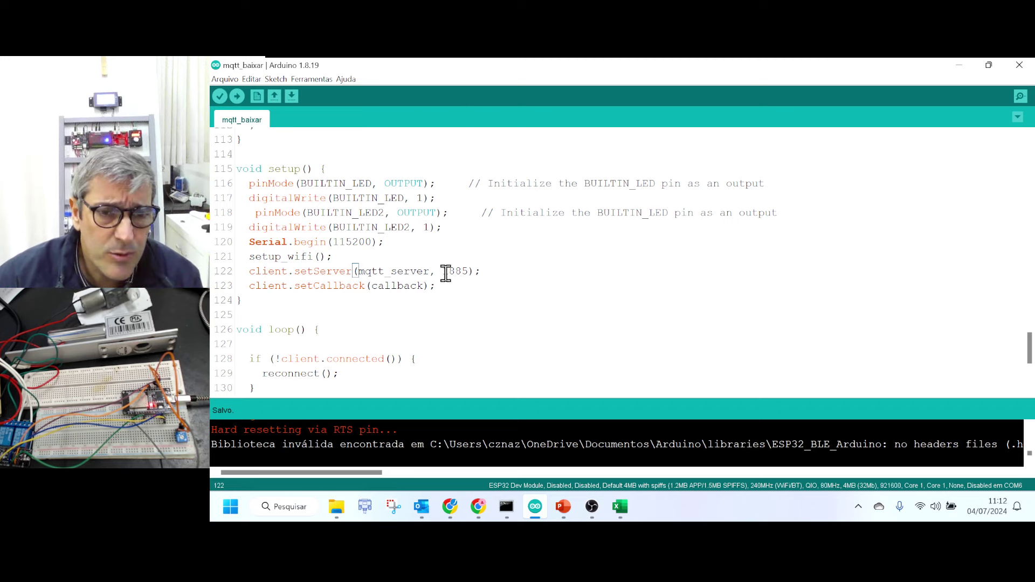
left_click_drag(446, 274, 467, 272)
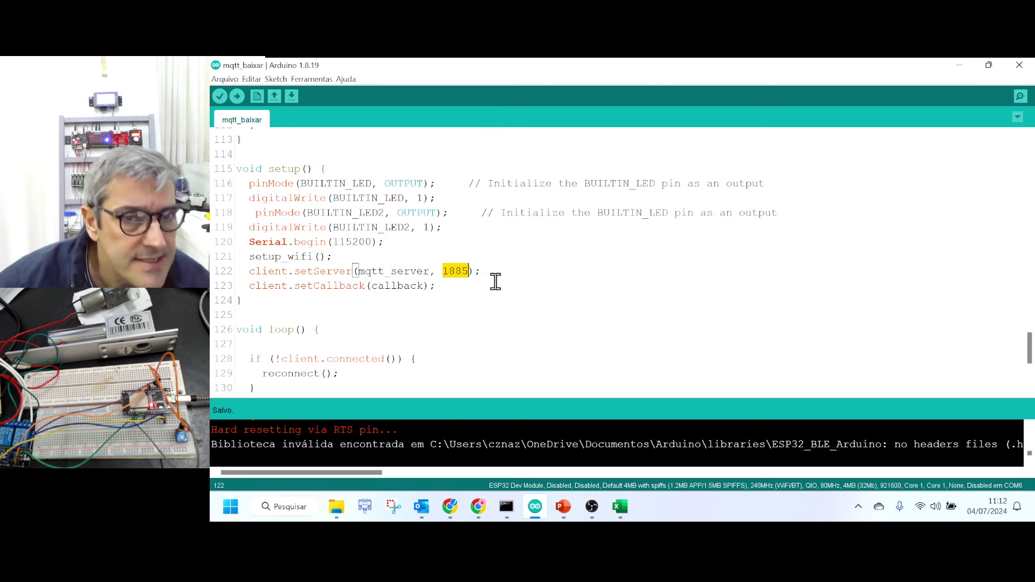
left_click(442, 271)
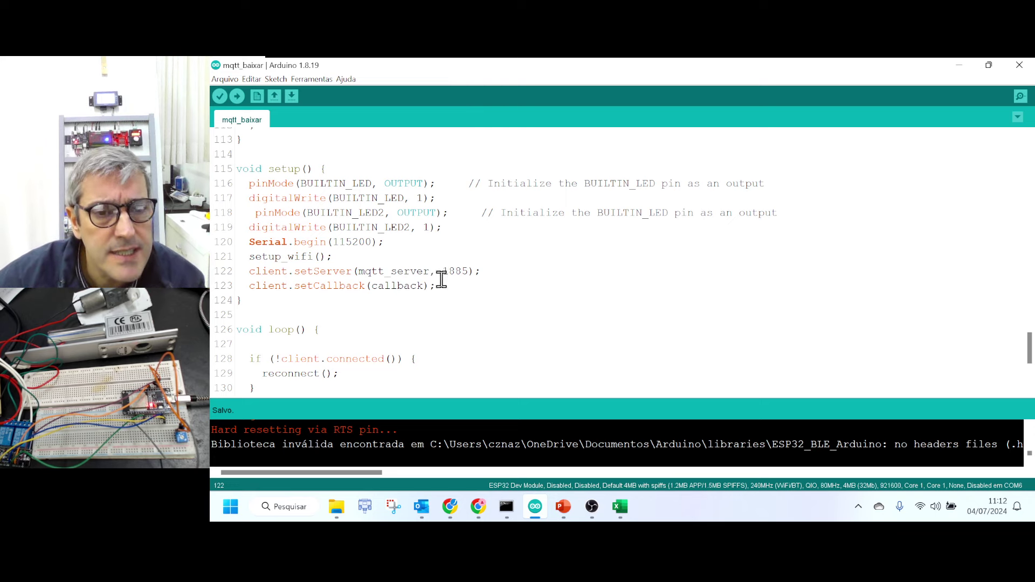
scroll(396, 314, "down", 1)
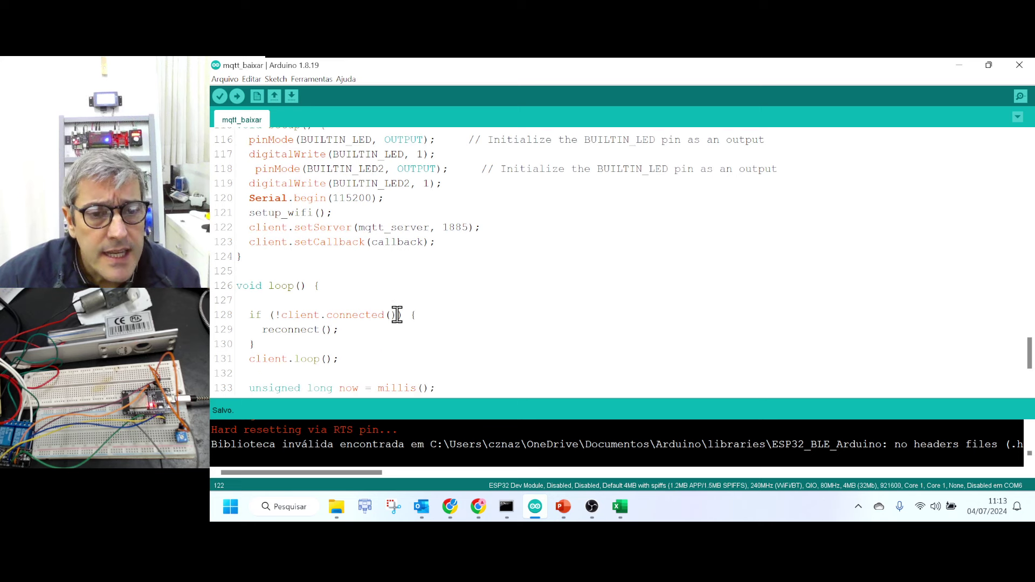
scroll(397, 314, "down", 2)
scroll(397, 308, "down", 1)
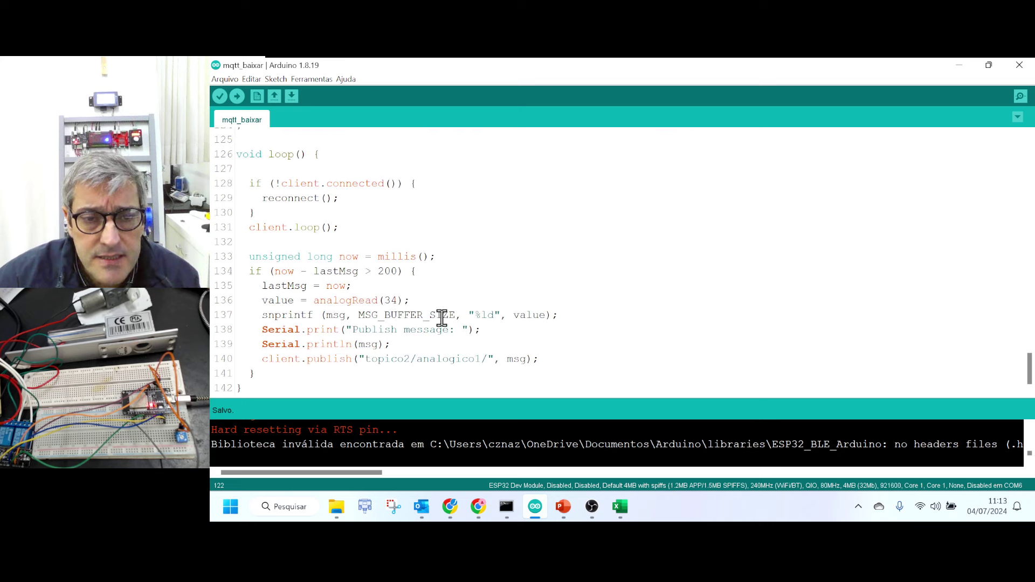
scroll(470, 318, "up", 5)
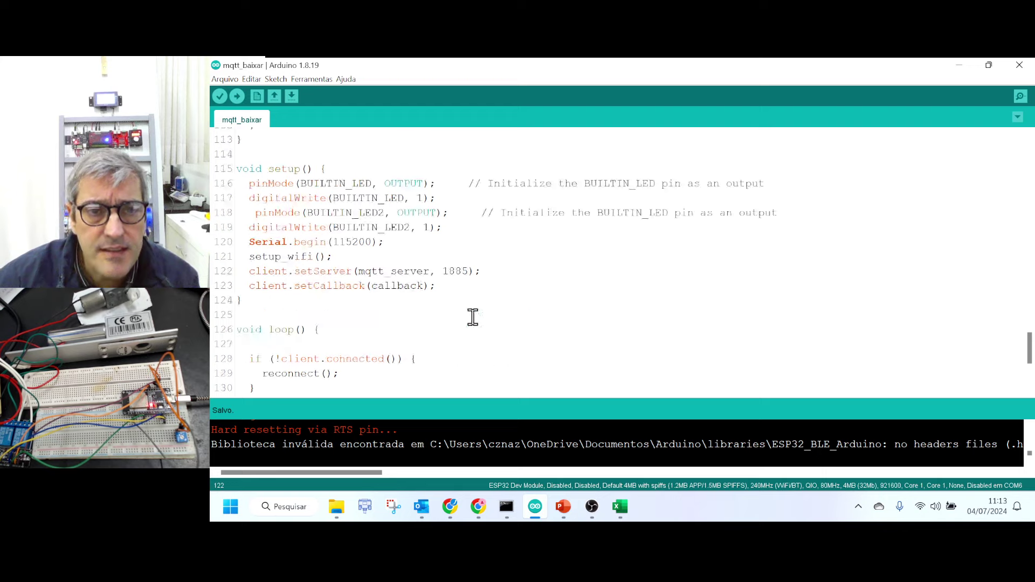
scroll(471, 317, "up", 4)
scroll(472, 317, "up", 5)
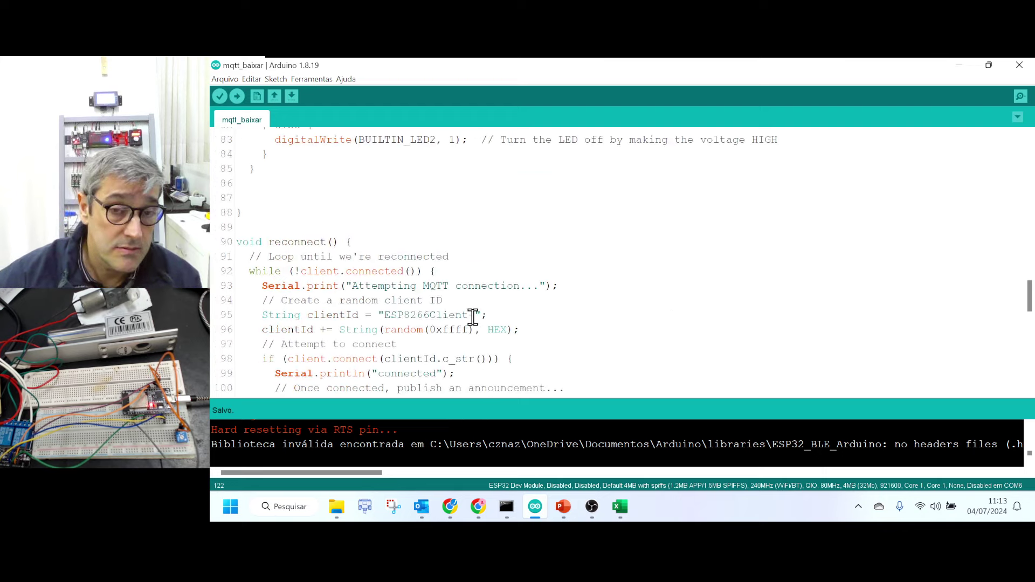
scroll(472, 316, "up", 4)
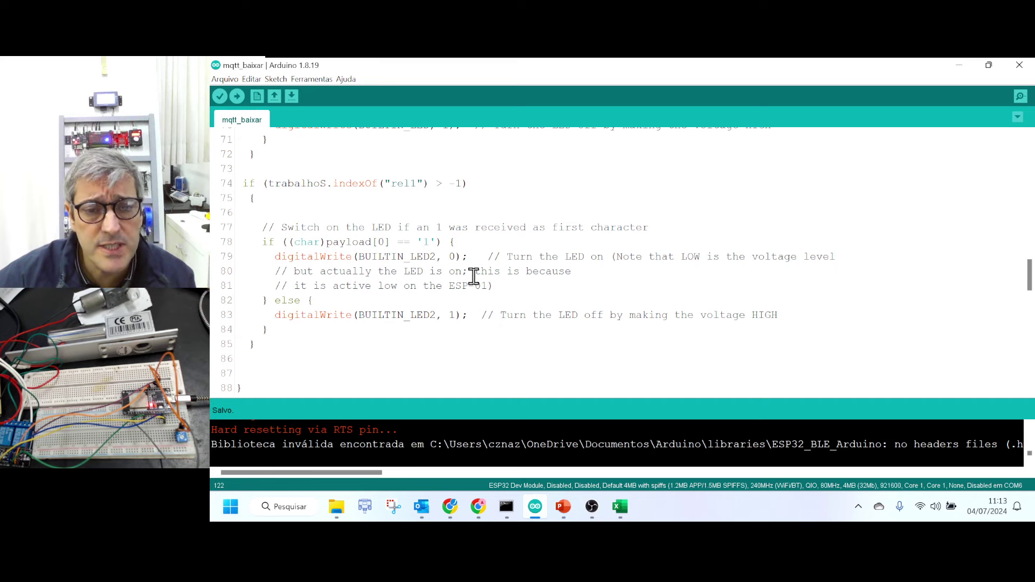
Show the topologia.pptx topology slide, then bring the Projeto Baixar dashboard up over it
left_click(563, 511)
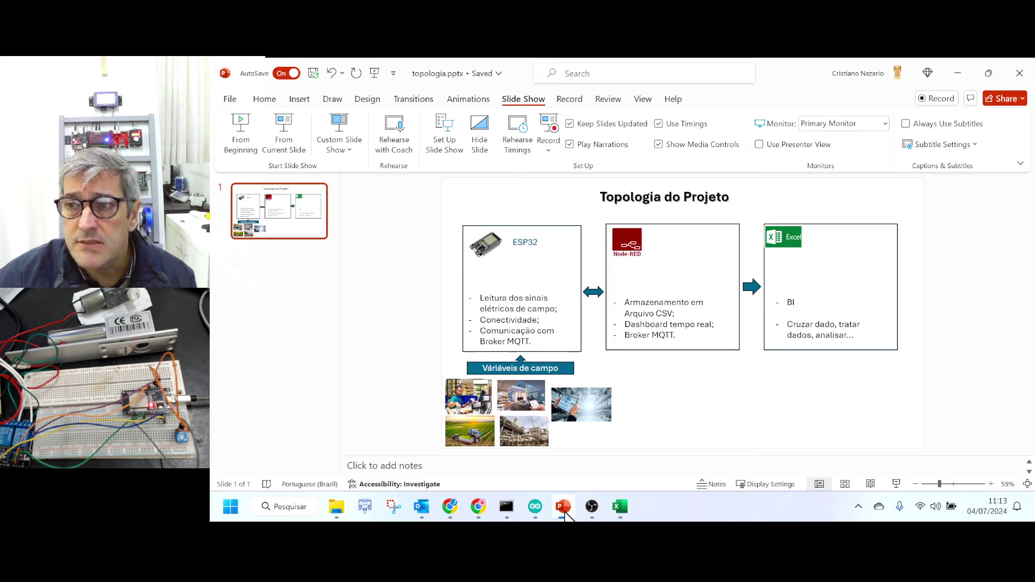
left_click(210, 353)
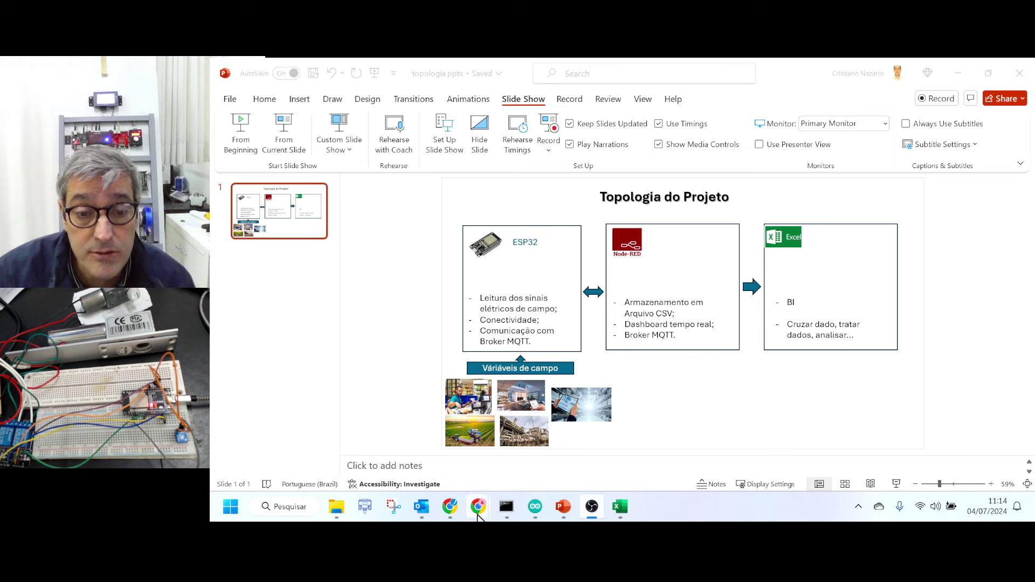
mouse_move(478, 506)
left_click(448, 457)
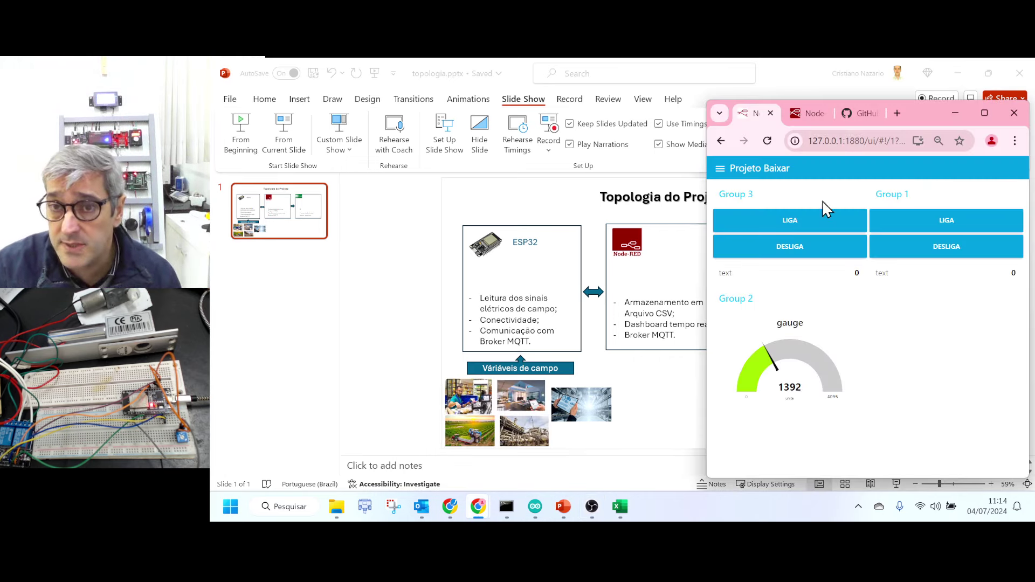
Maximize the Node-RED Flow 2 editor, zoom in twice, and pan to select the Aedes MQTT broker node
left_click(811, 114)
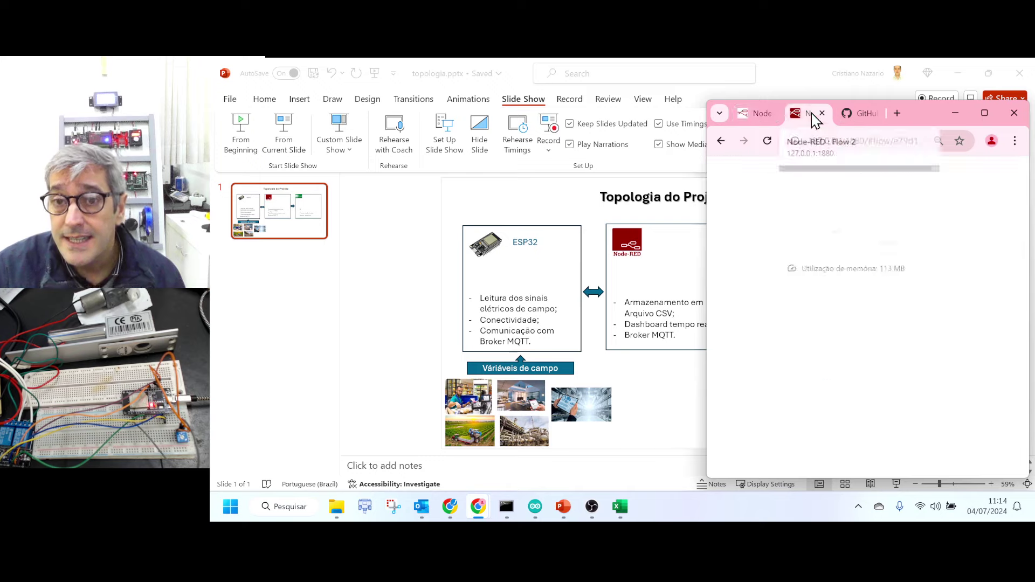
left_click(986, 113)
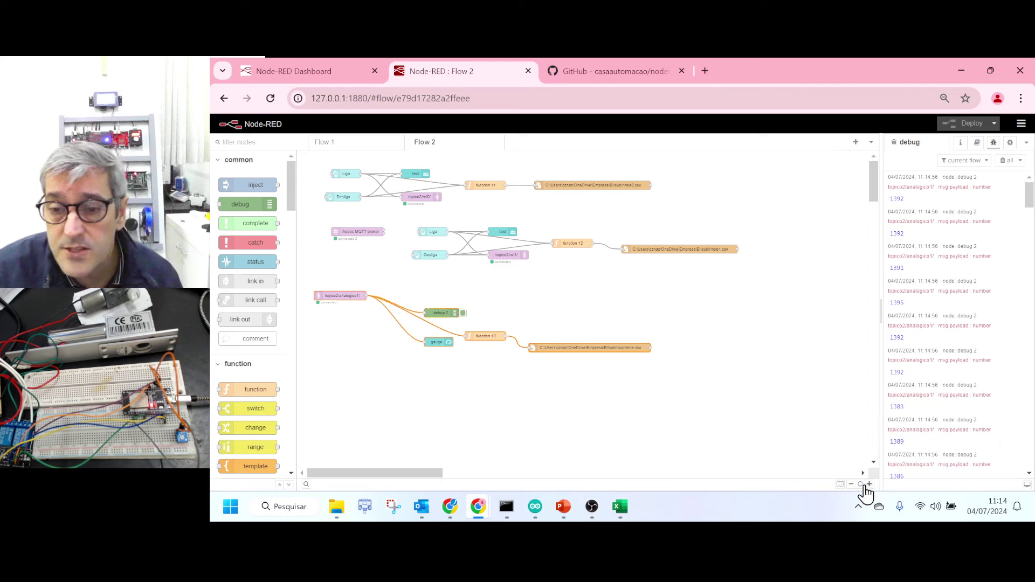
left_click(868, 484)
left_click(869, 484)
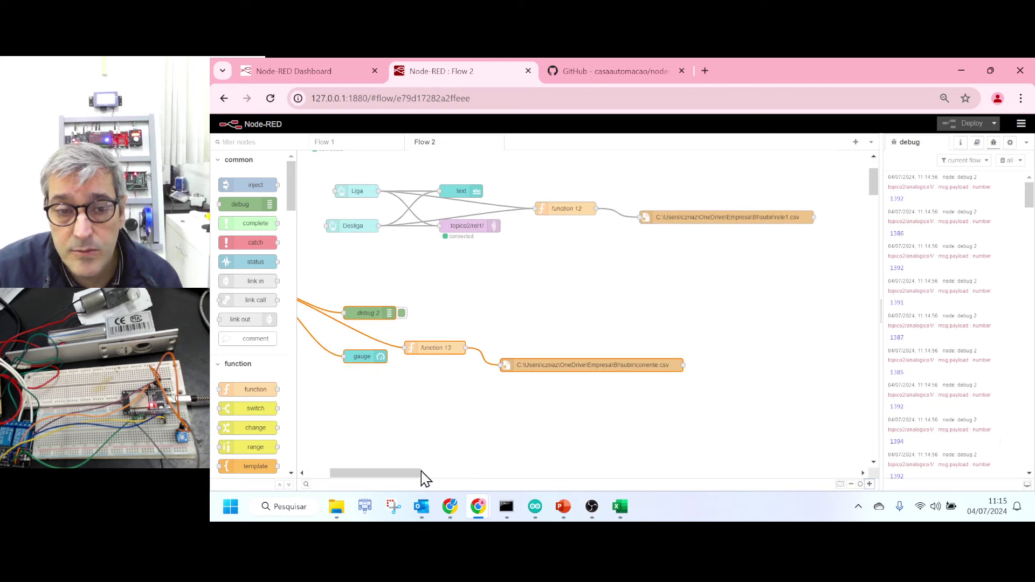
left_click_drag(411, 481, 331, 473)
scroll(788, 329, "up", 3)
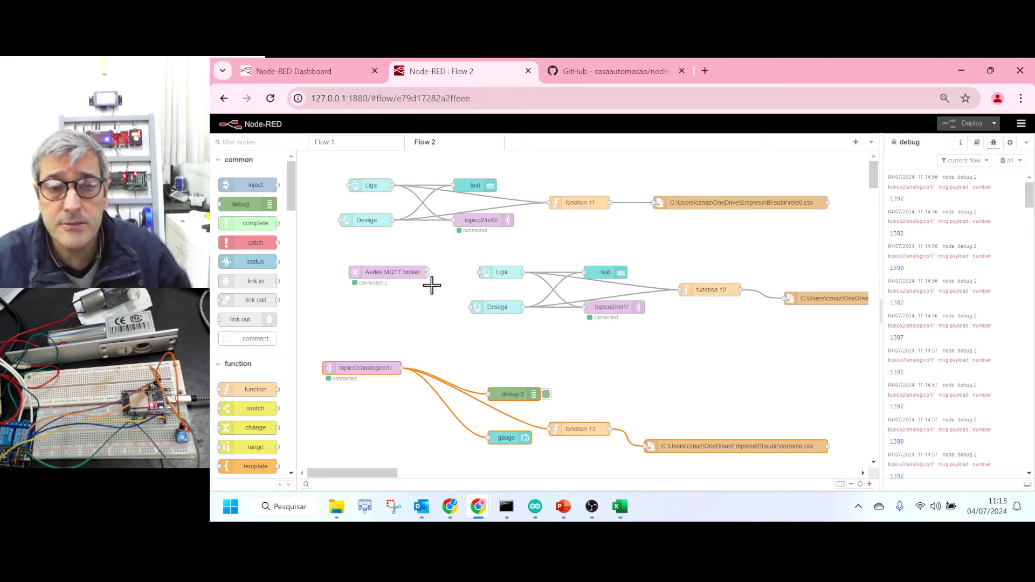
left_click(405, 273)
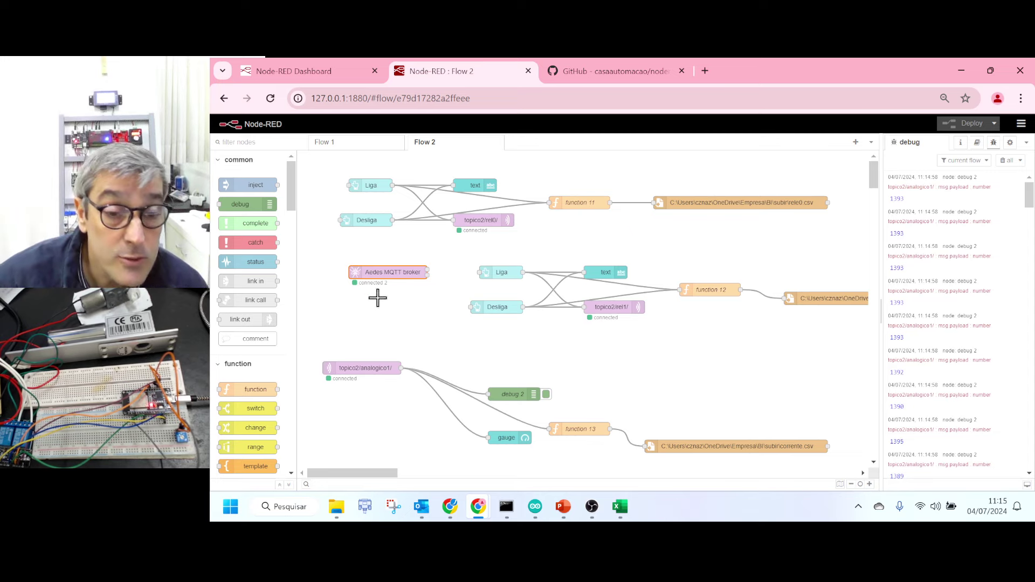
double_click(389, 272)
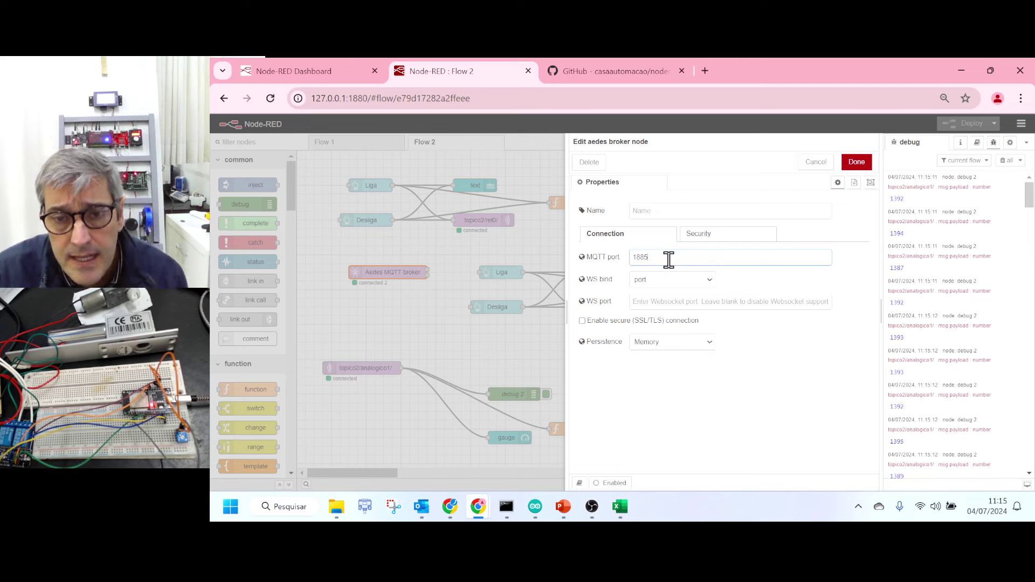
left_click(815, 162)
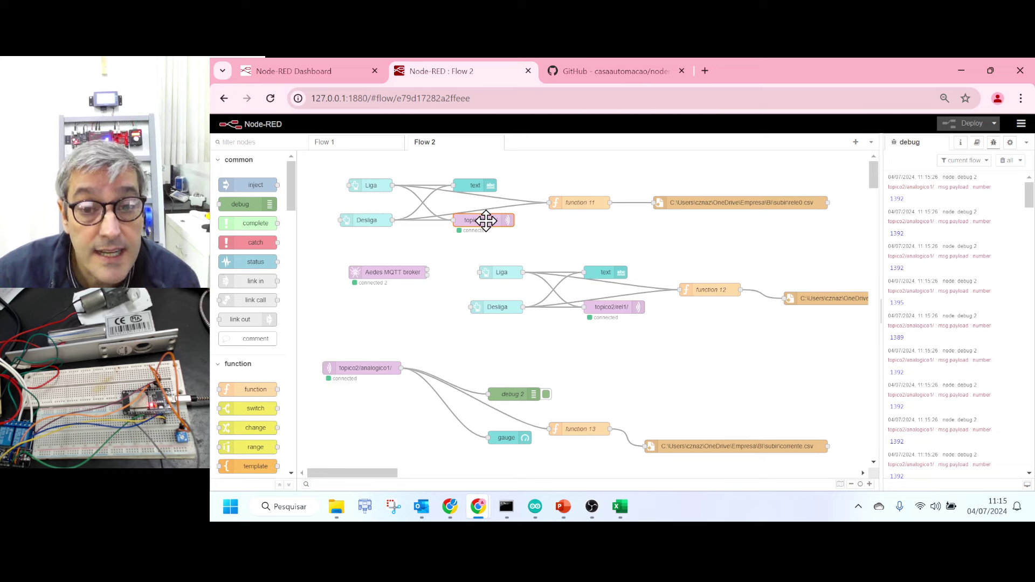
double_click(486, 220)
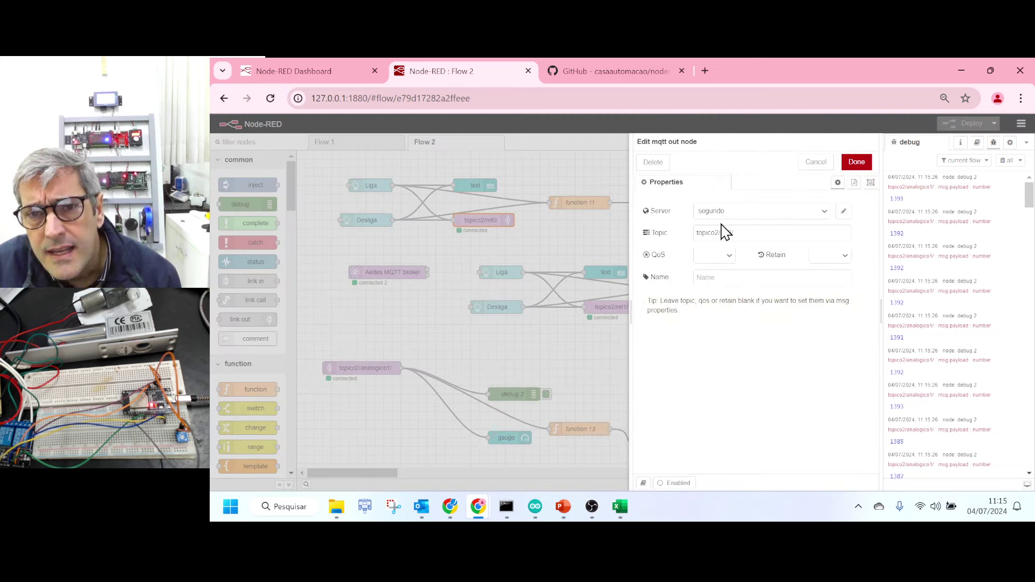
left_click_drag(742, 233, 696, 234)
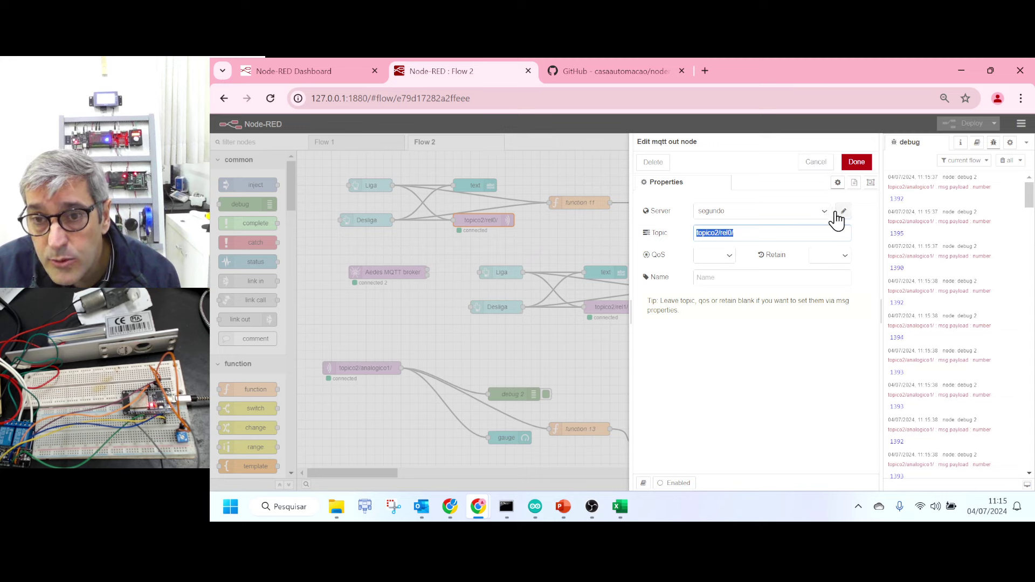
left_click(825, 214)
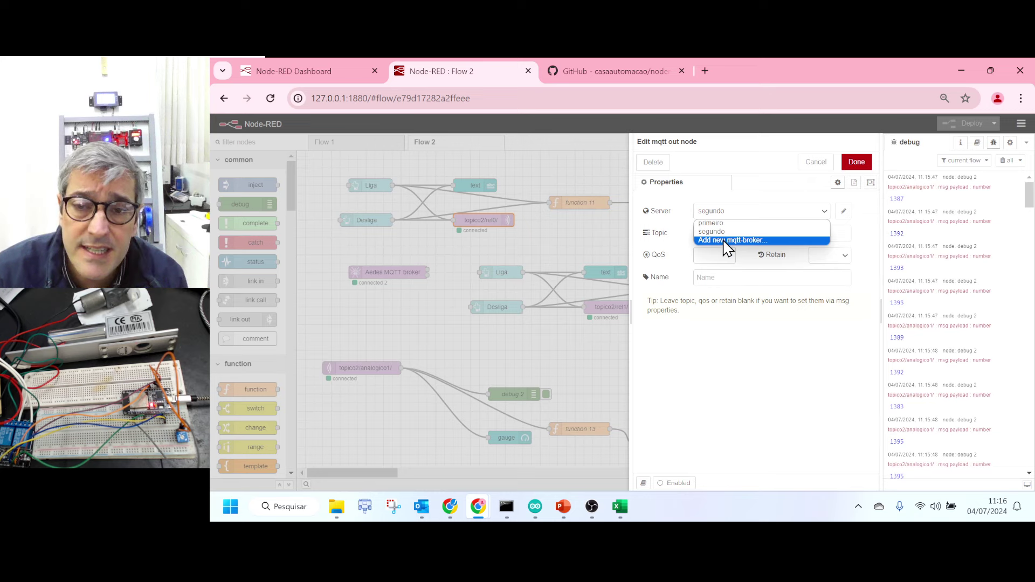
left_click(834, 245)
left_click(843, 210)
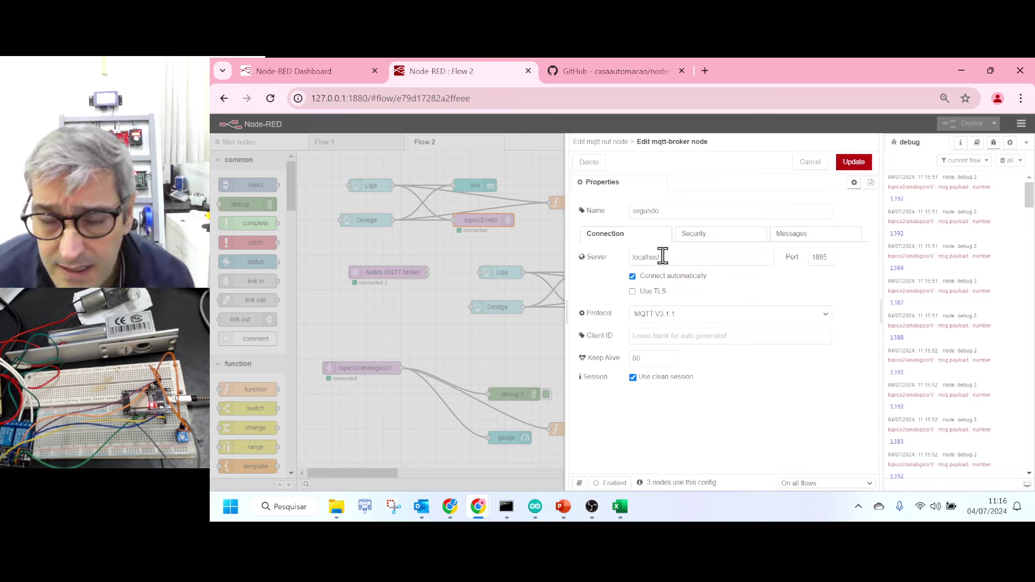
left_click_drag(674, 257, 630, 257)
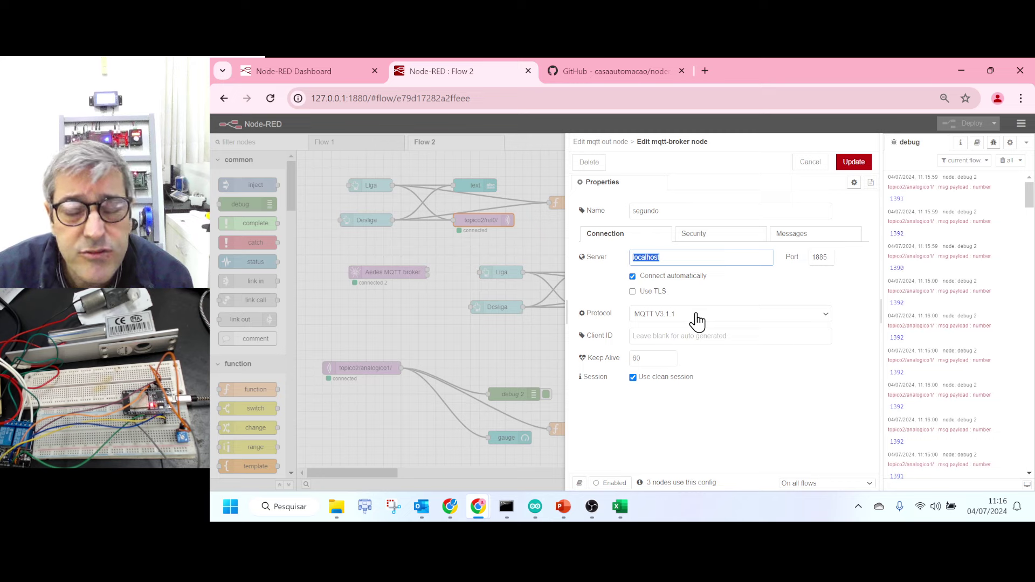
left_click(811, 163)
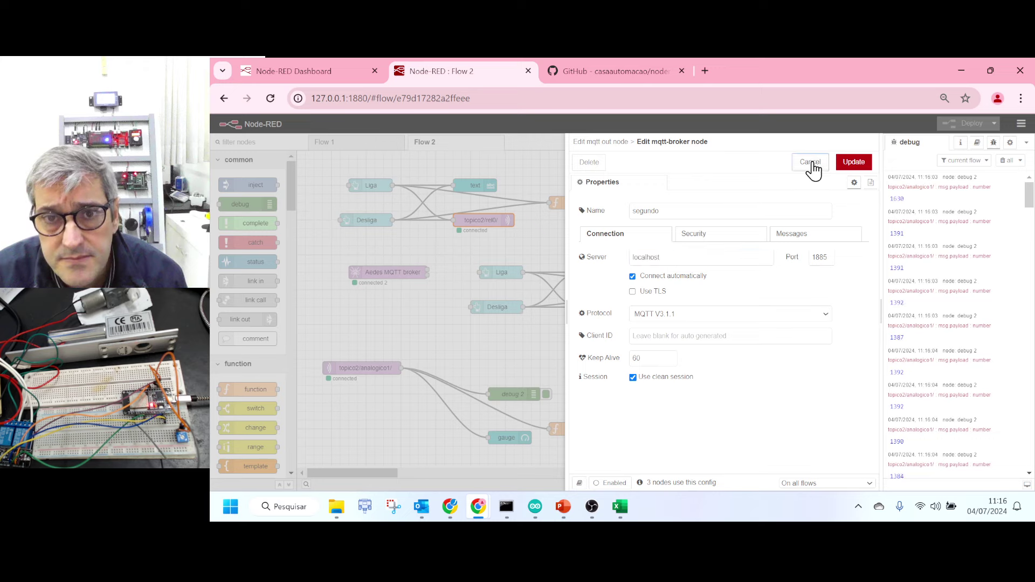
left_click(826, 161)
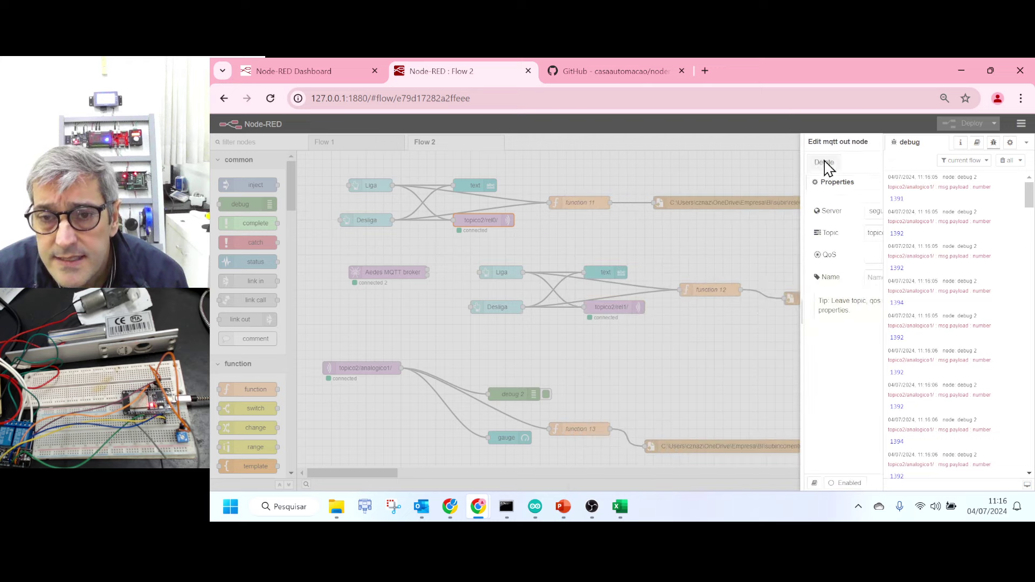
left_click(716, 252)
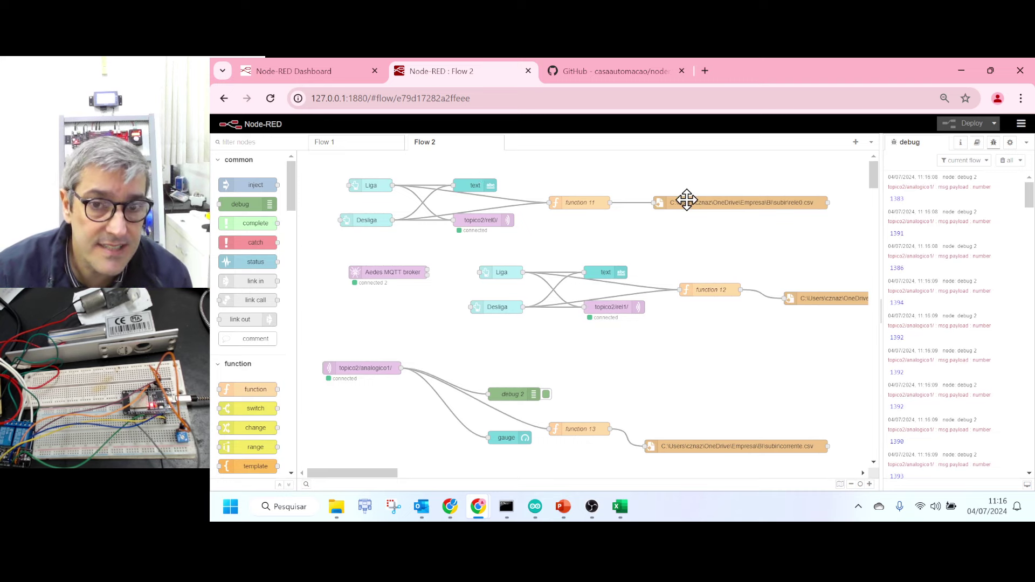
left_click(578, 203)
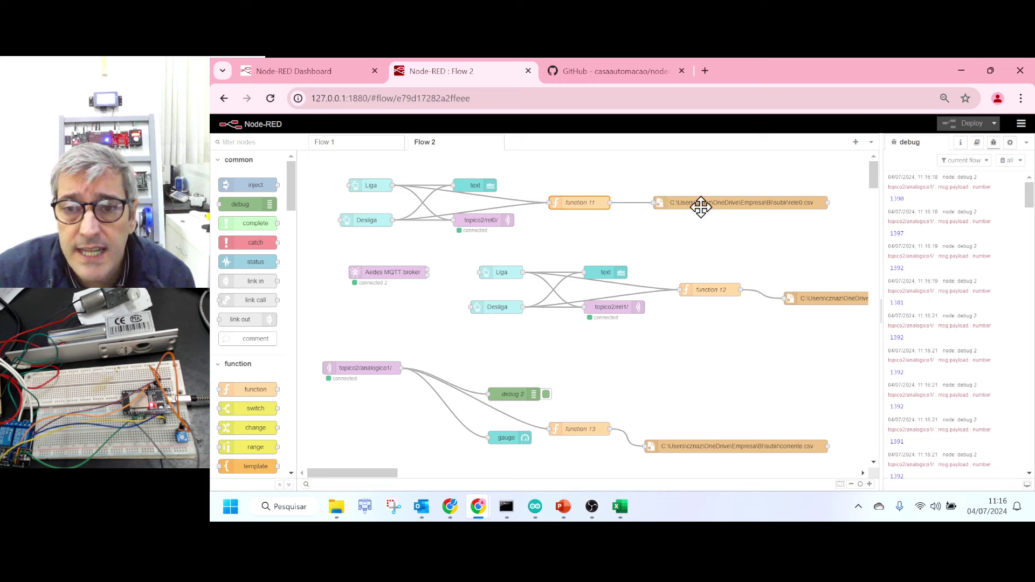
left_click(722, 202)
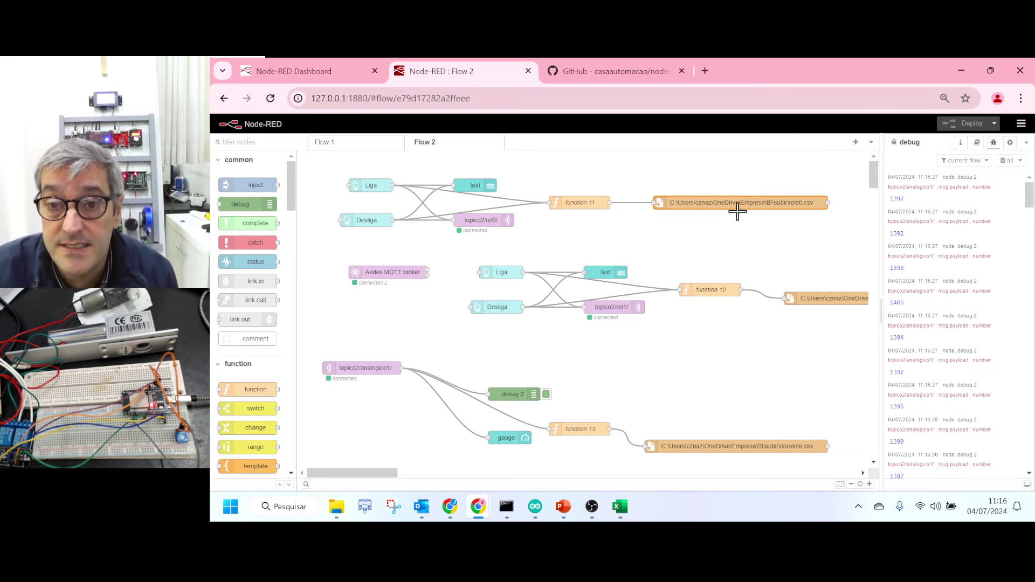
double_click(741, 202)
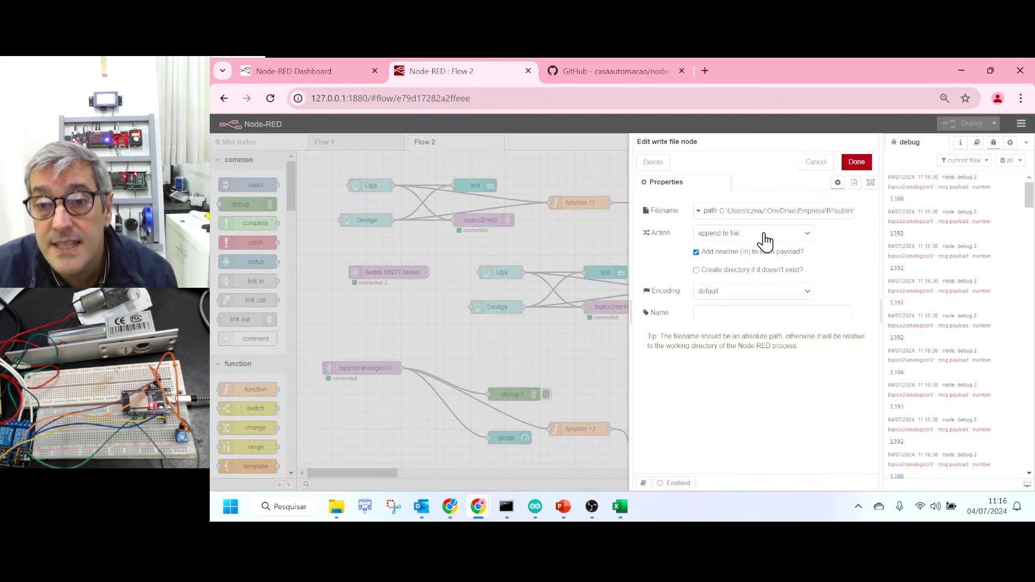
left_click_drag(720, 210, 868, 217)
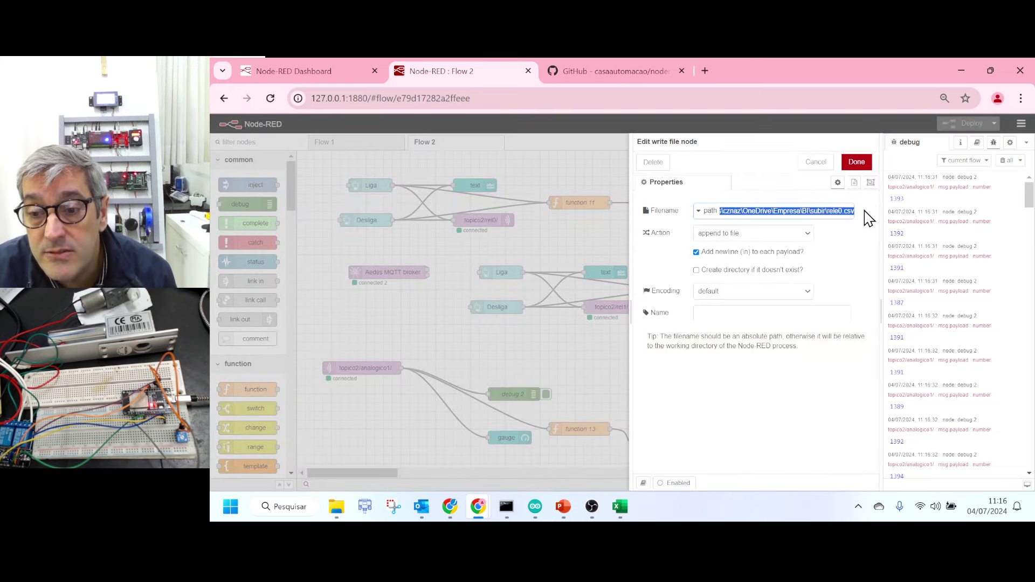
left_click(816, 162)
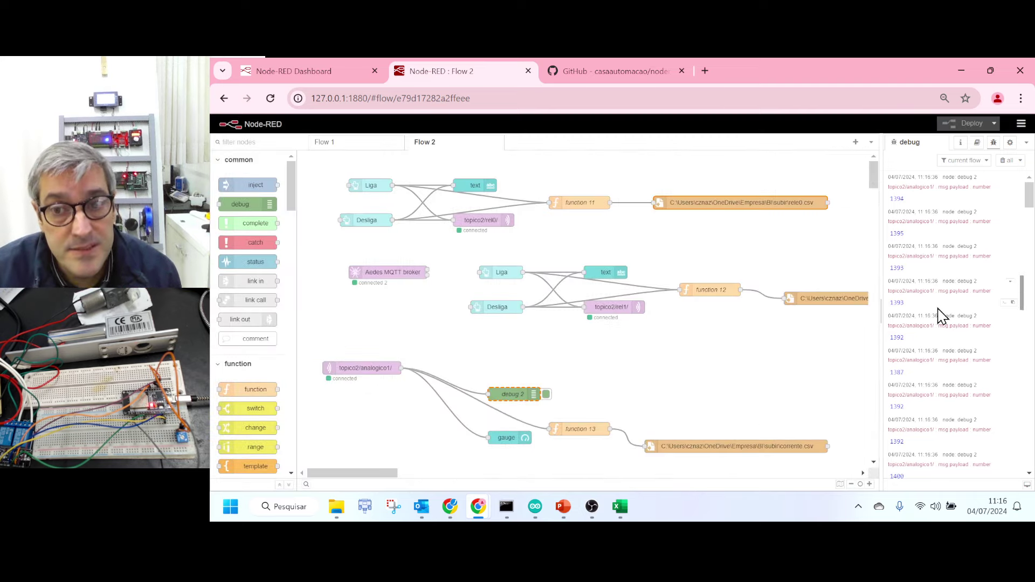
Open function 11's On Message code, which builds a timestamped line using global statusRel0
double_click(577, 201)
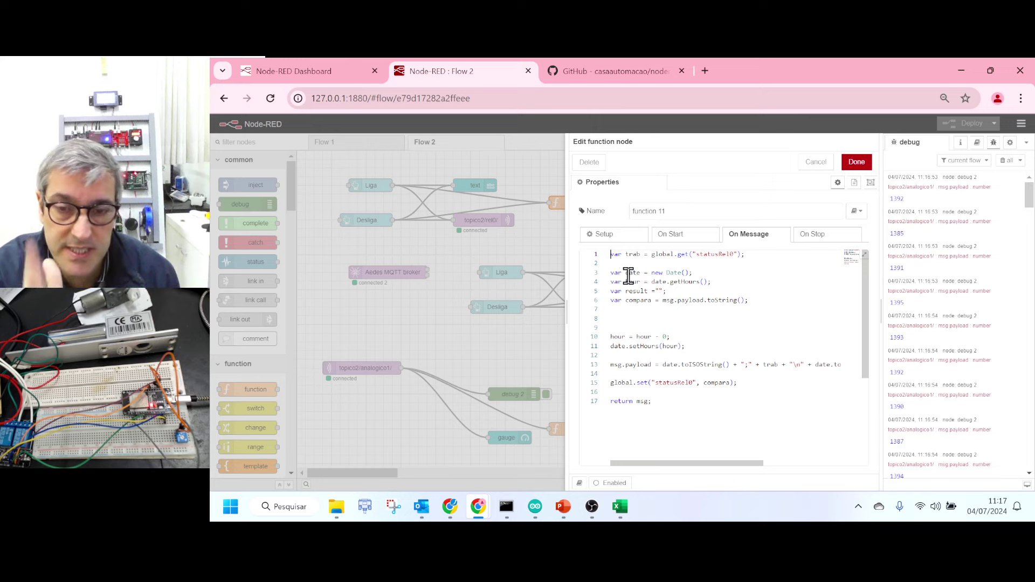
Check the corrente sheet charts in Excel from row 1, then return to the Node-RED Dashboard page
left_click(620, 506)
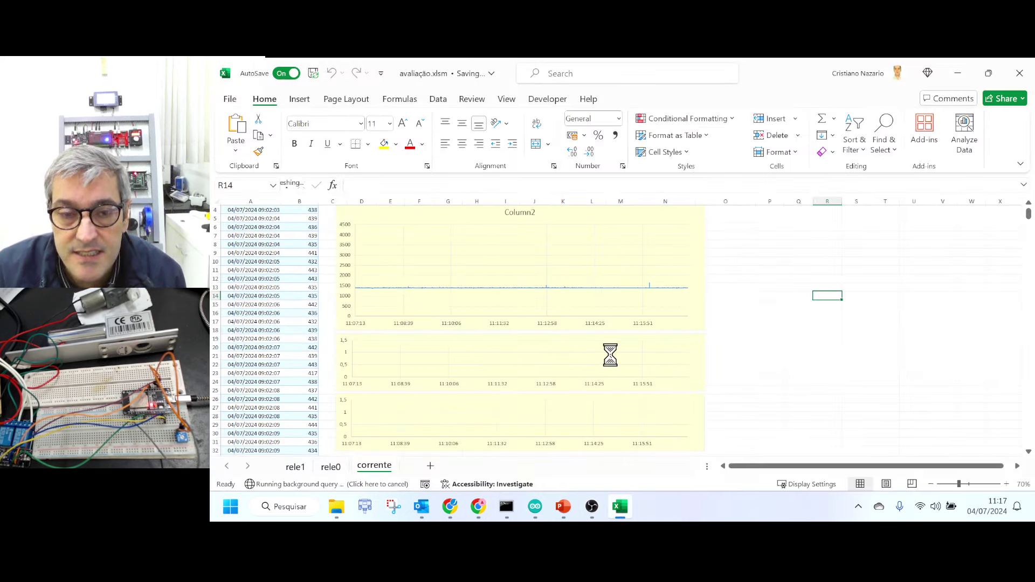
scroll(460, 350, "up", 1)
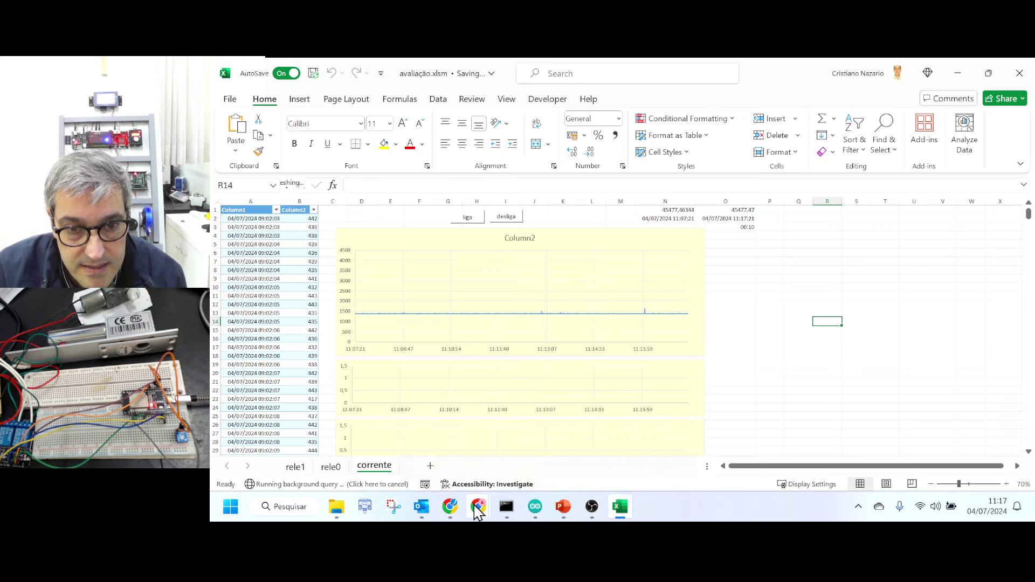
mouse_move(478, 506)
left_click(457, 459)
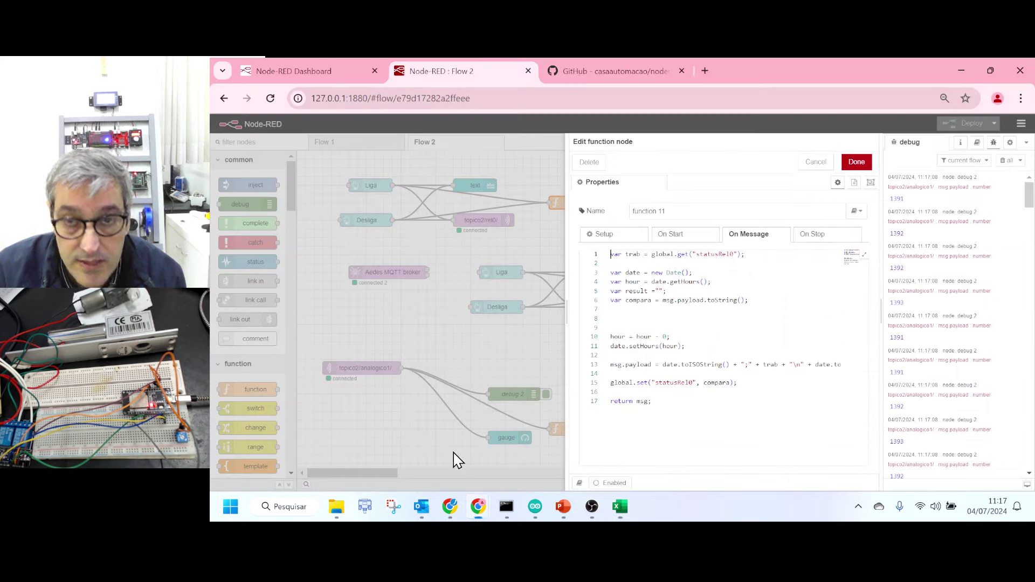
left_click(331, 71)
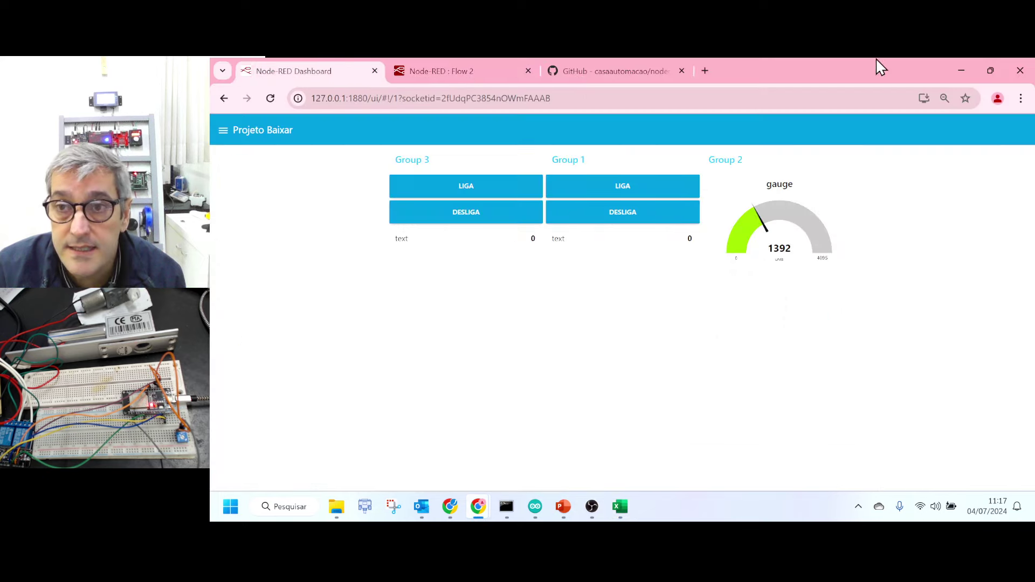
Switch the Group 3 relay LIGA then DESLIGA while watching the Excel chart, then minimize Chrome
left_click(989, 71)
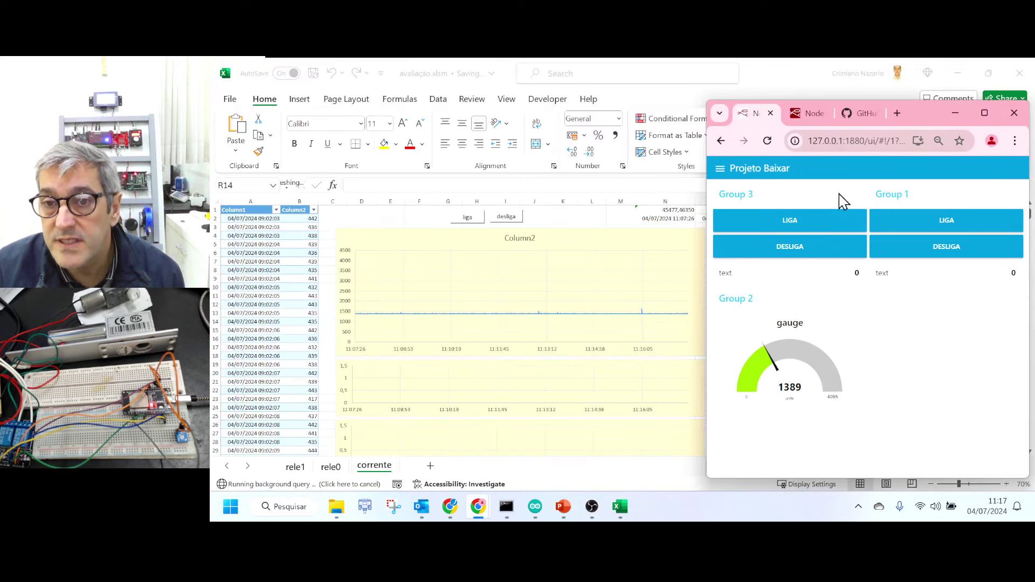
left_click(801, 226)
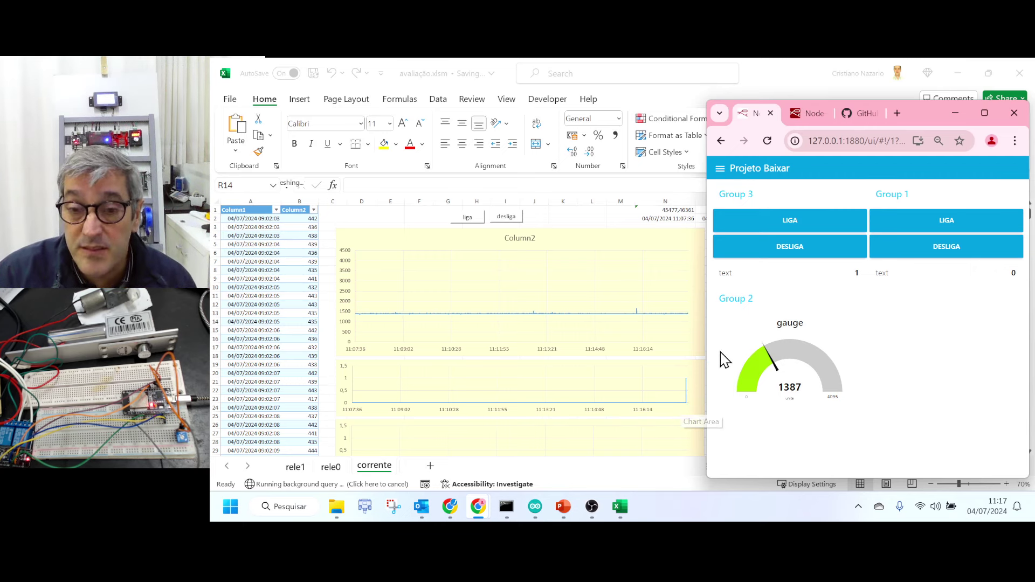
left_click(796, 256)
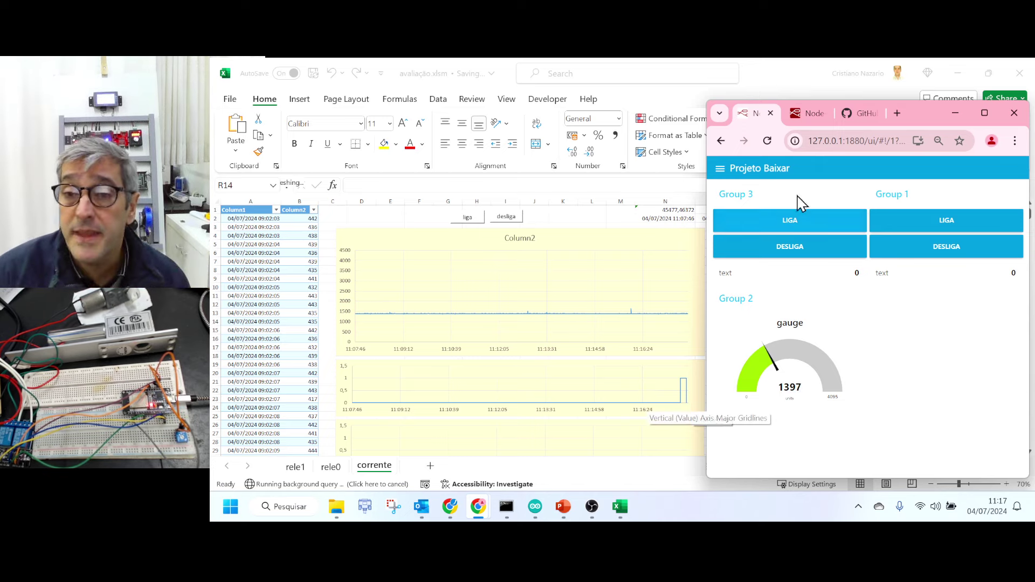
left_click(955, 113)
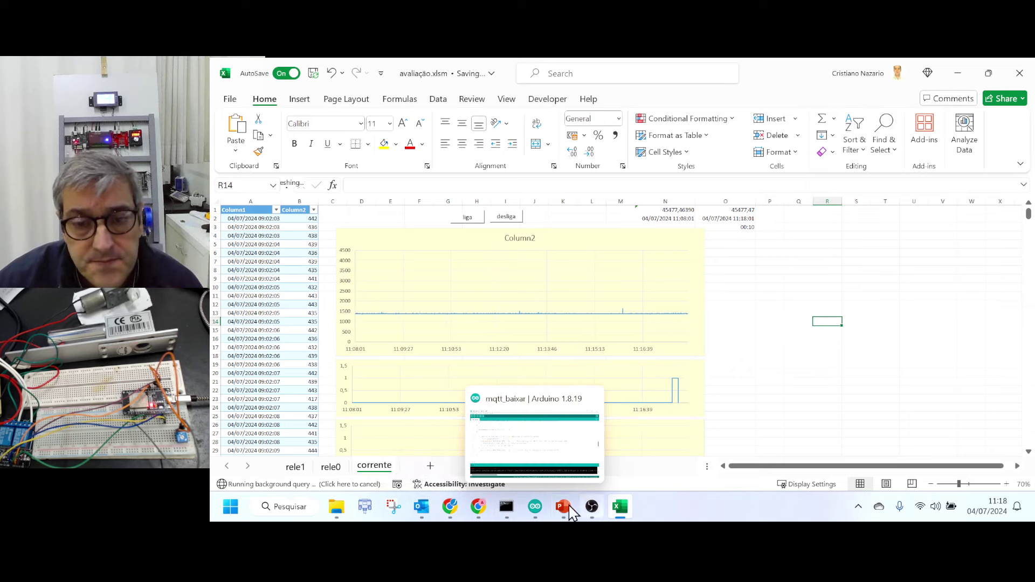
mouse_move(450, 506)
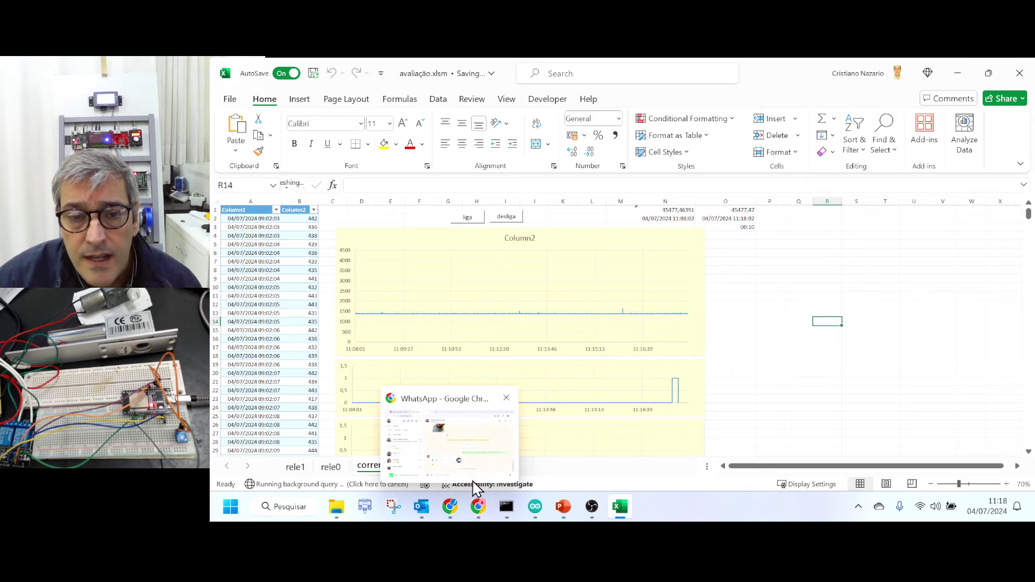
Bring the maximized Node-RED Flow 2 editor forward and review function 11's code, then cancel
left_click(450, 507)
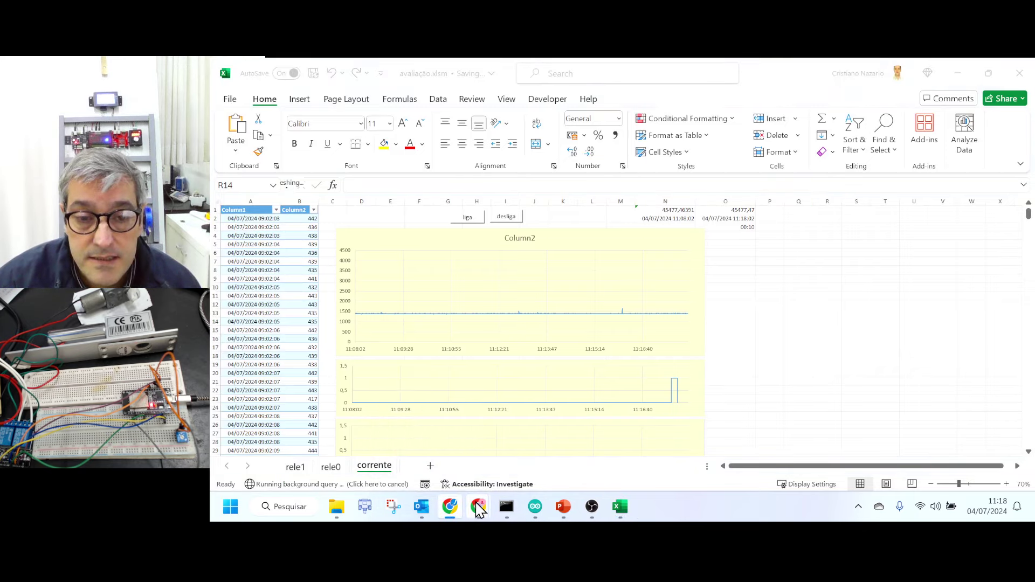
left_click(460, 467)
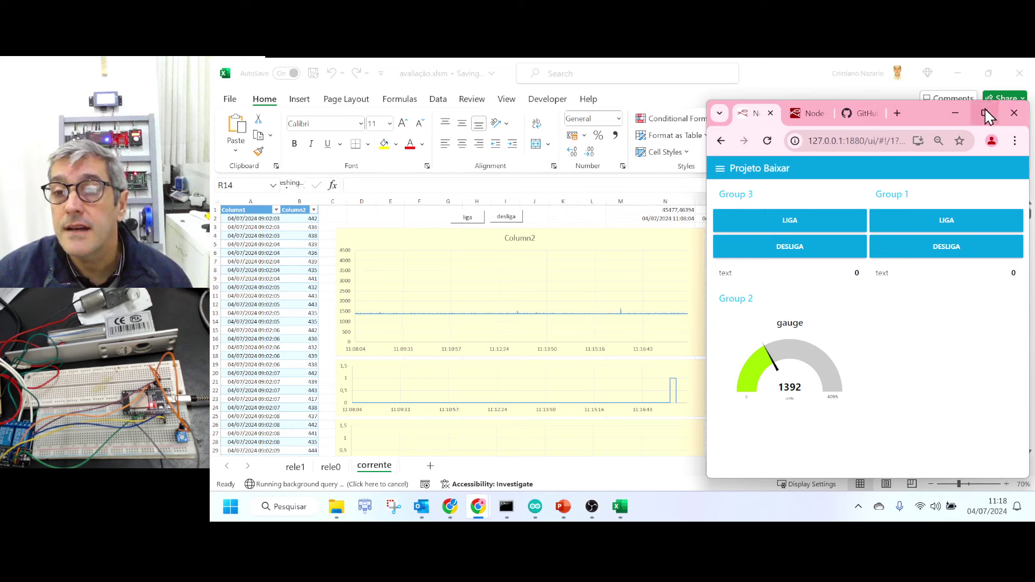
left_click(984, 111)
left_click(477, 73)
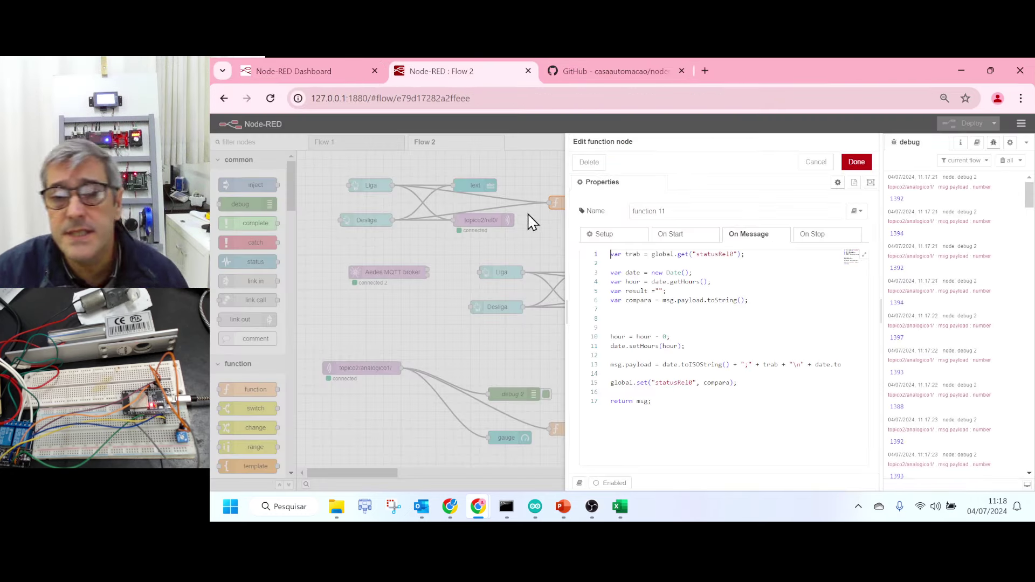
left_click_drag(668, 401, 611, 272)
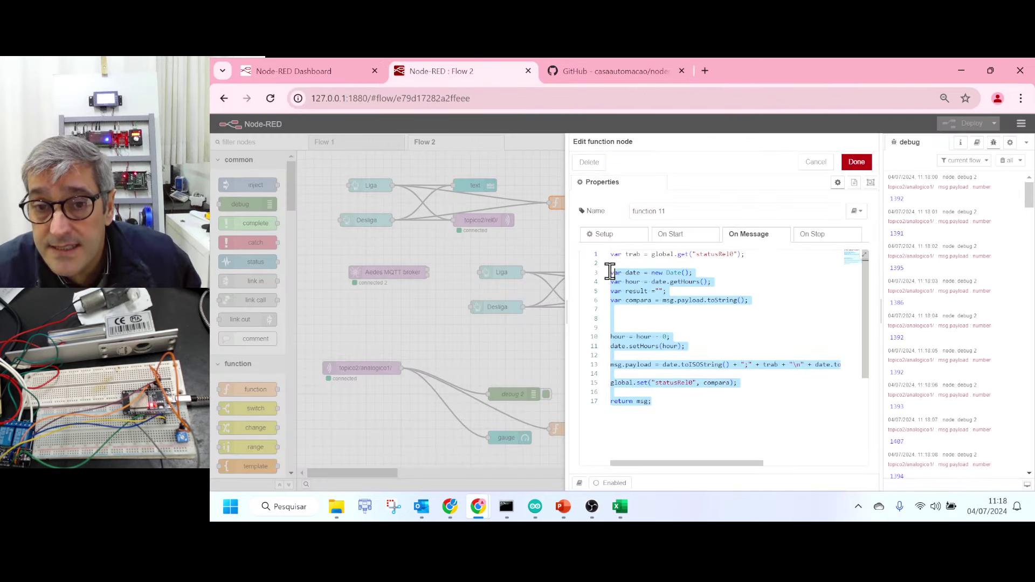
left_click(817, 163)
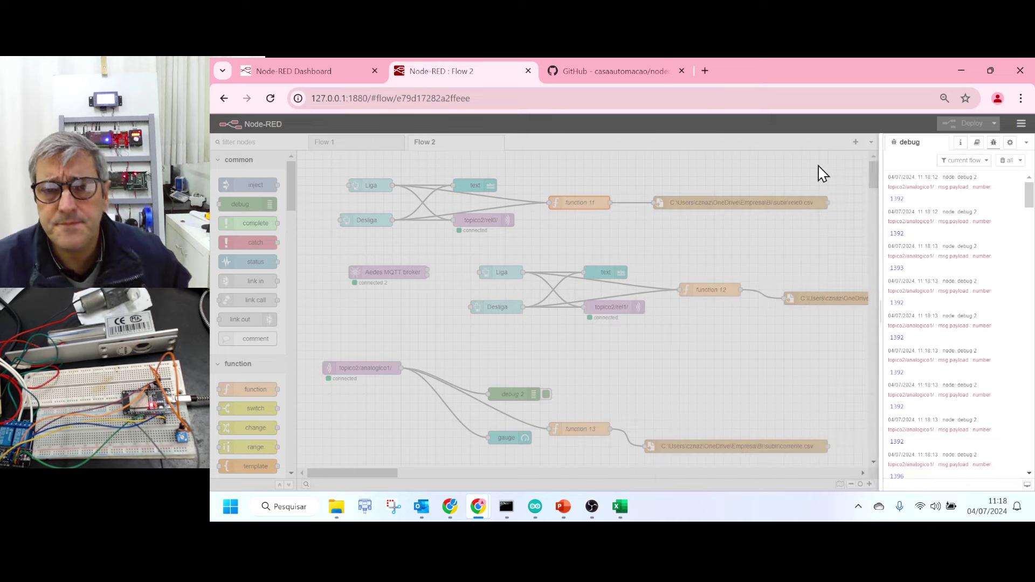
Inspect the function 12 node and the node writing rele1.csv, scrolling across the canvas
left_click(709, 291)
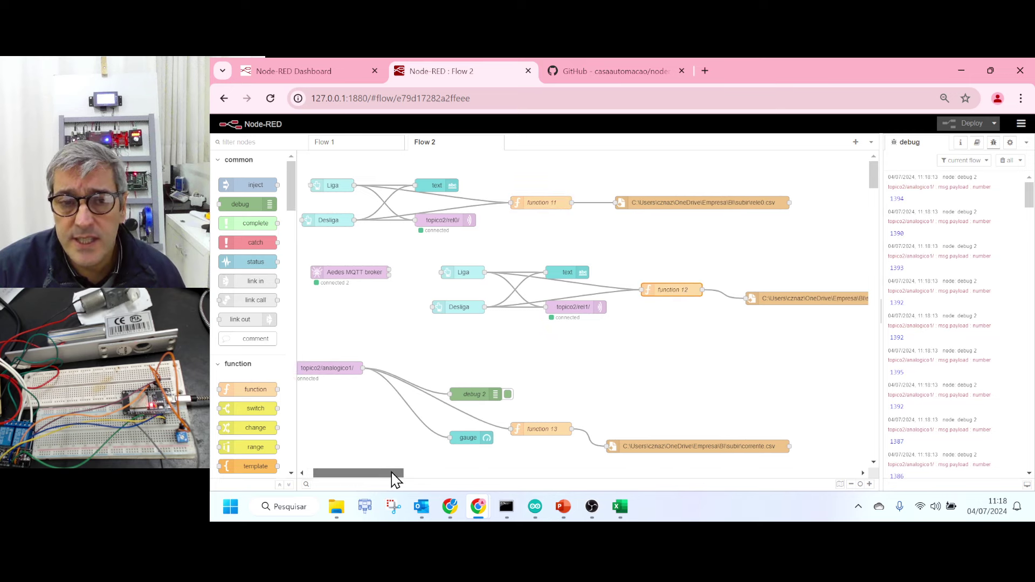
left_click_drag(401, 473, 415, 473)
left_click(753, 296)
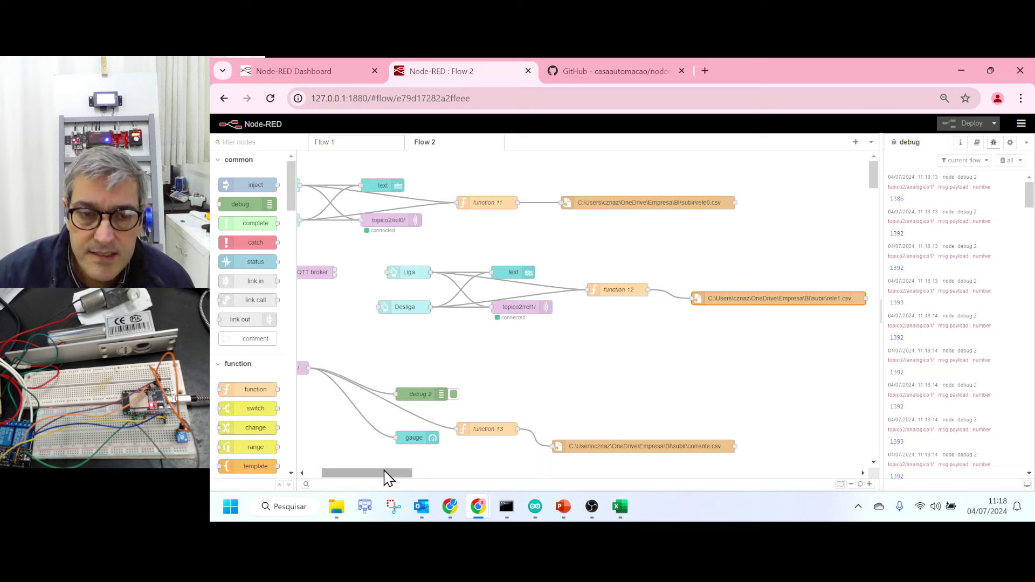
left_click_drag(388, 474, 355, 474)
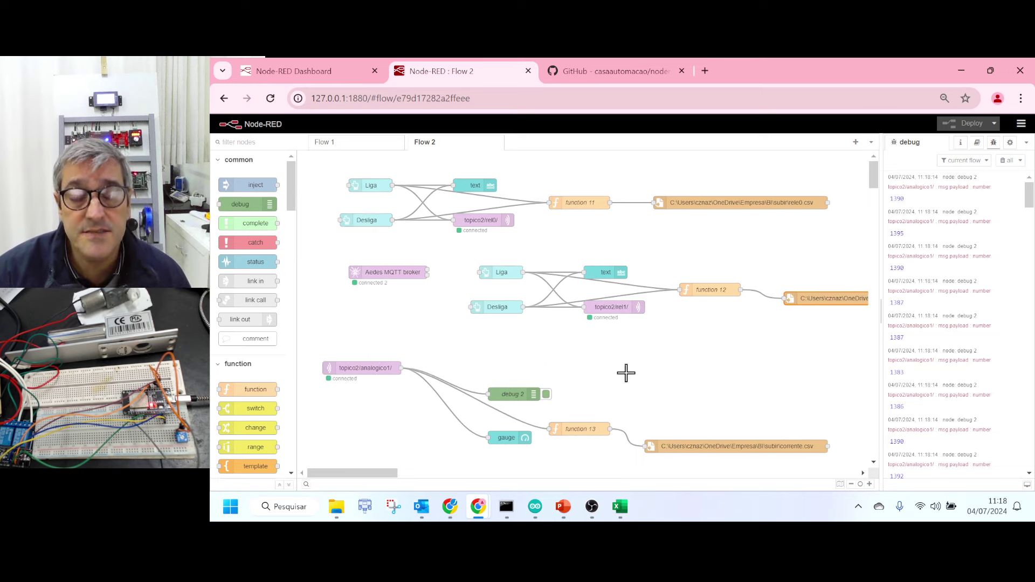
left_click(600, 381)
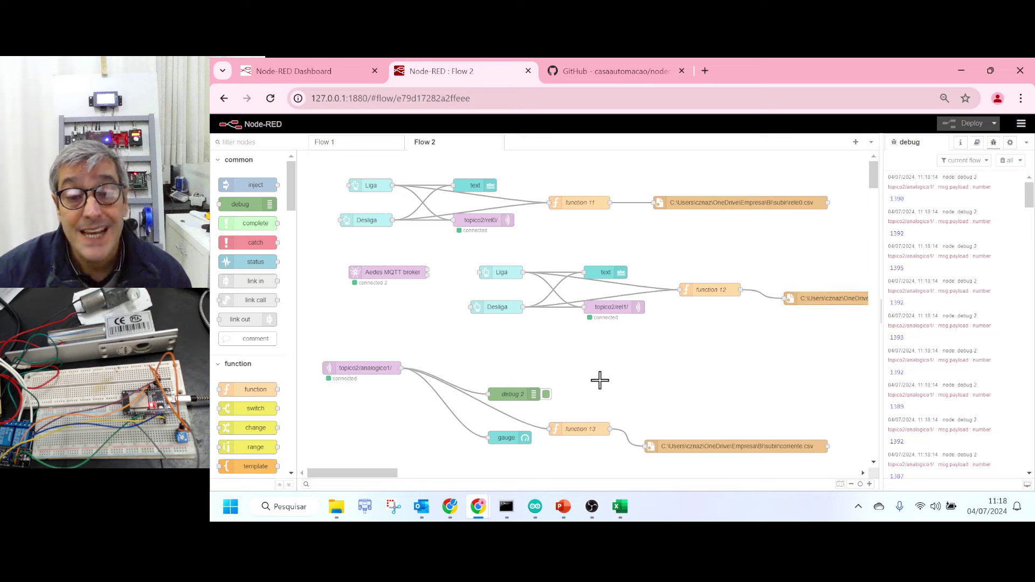
double_click(596, 424)
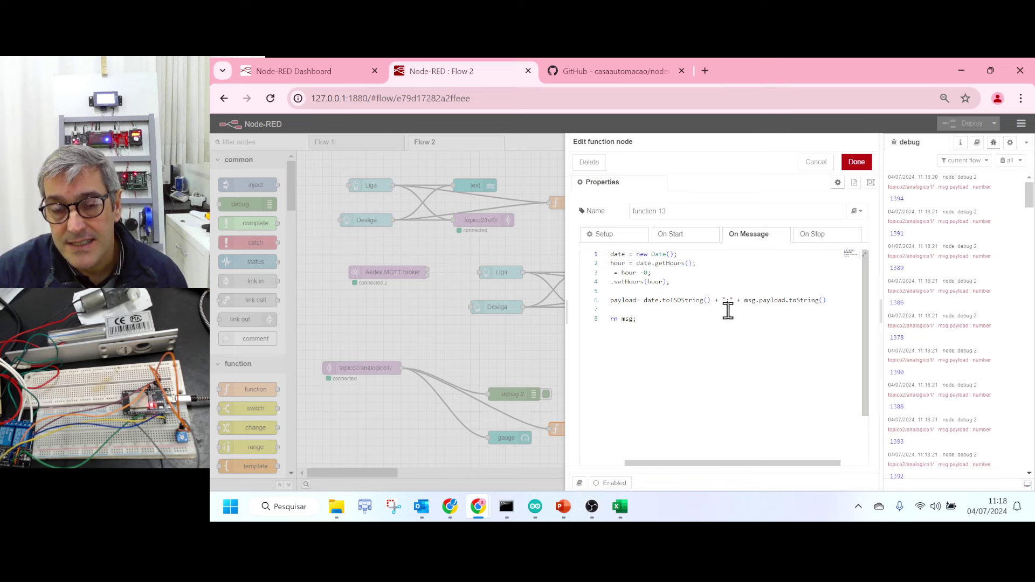
left_click_drag(726, 307, 603, 267)
left_click(814, 162)
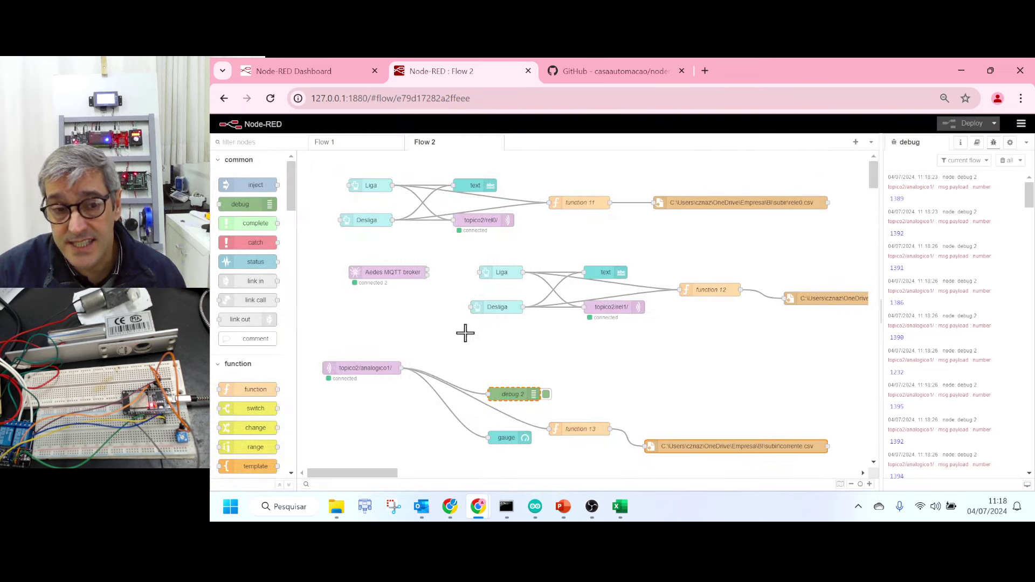
left_click_drag(291, 197, 298, 328)
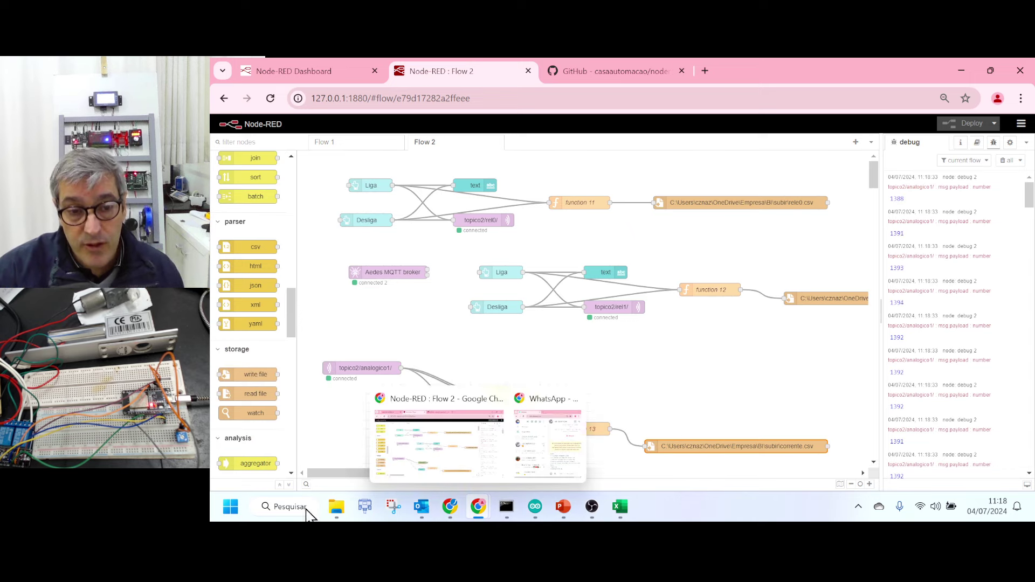
mouse_move(336, 507)
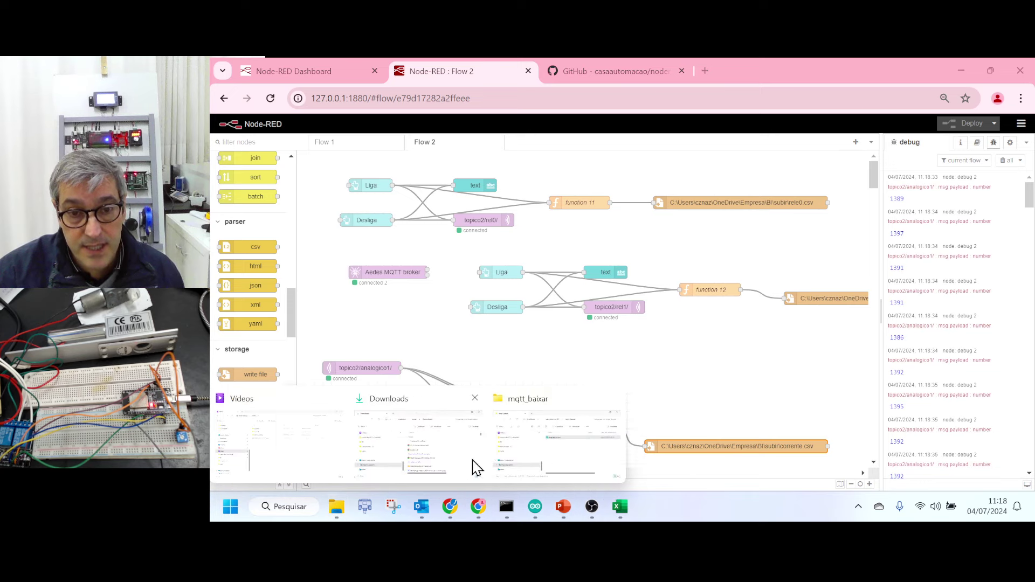
Navigate the Downloads folder window to BI > subir and enlarge it to show more columns
left_click(560, 451)
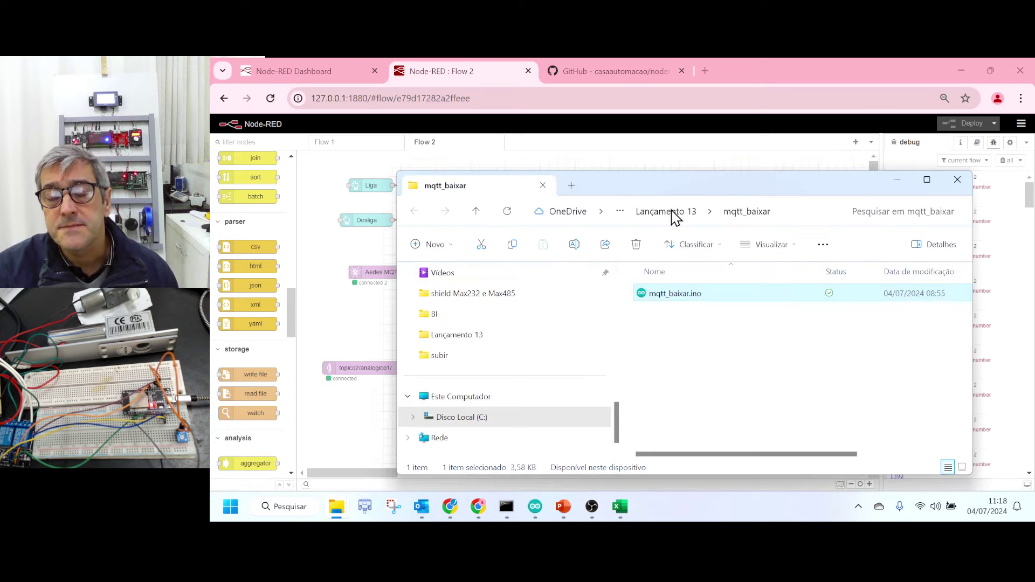
left_click(896, 180)
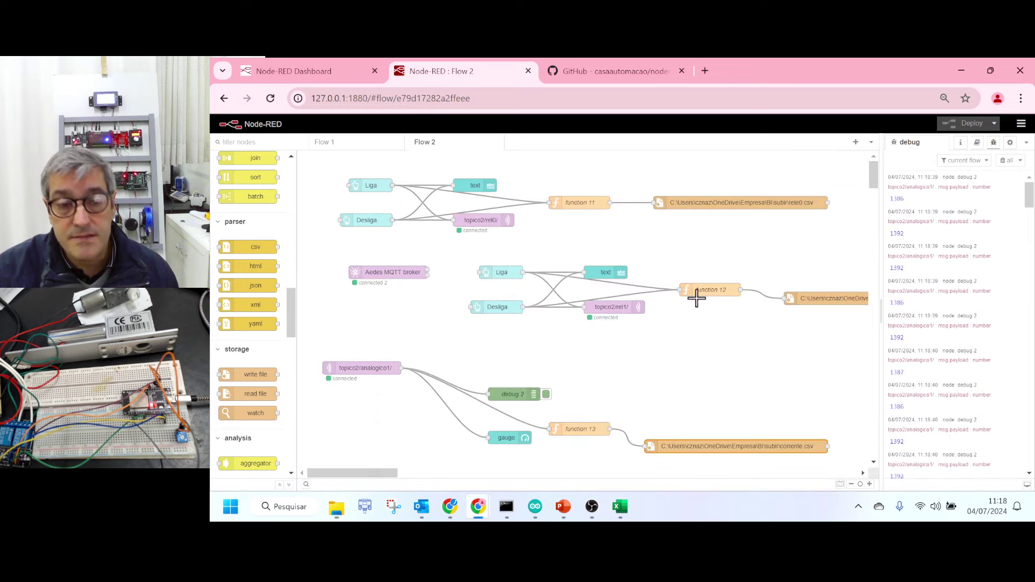
mouse_move(337, 507)
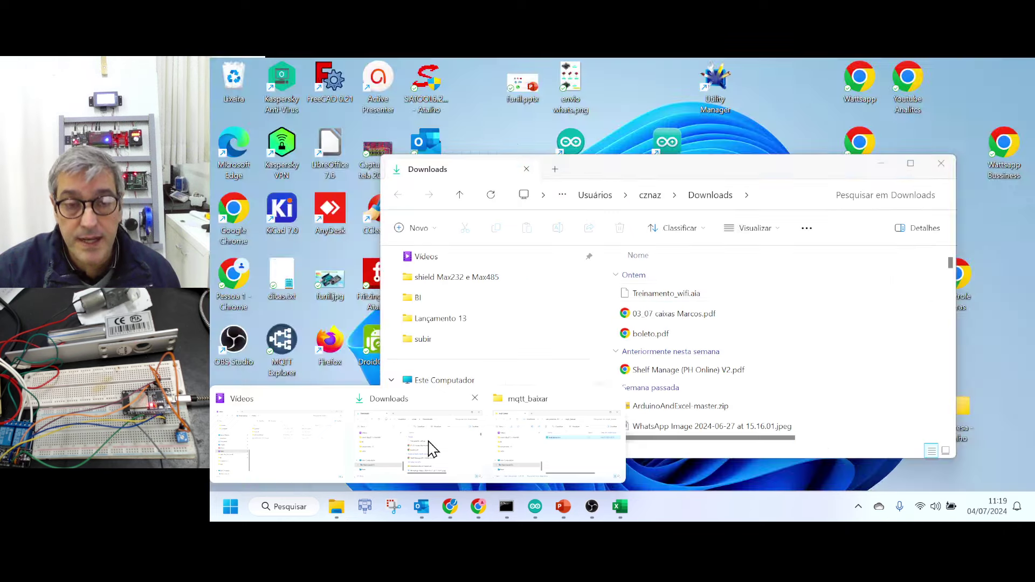
left_click(425, 443)
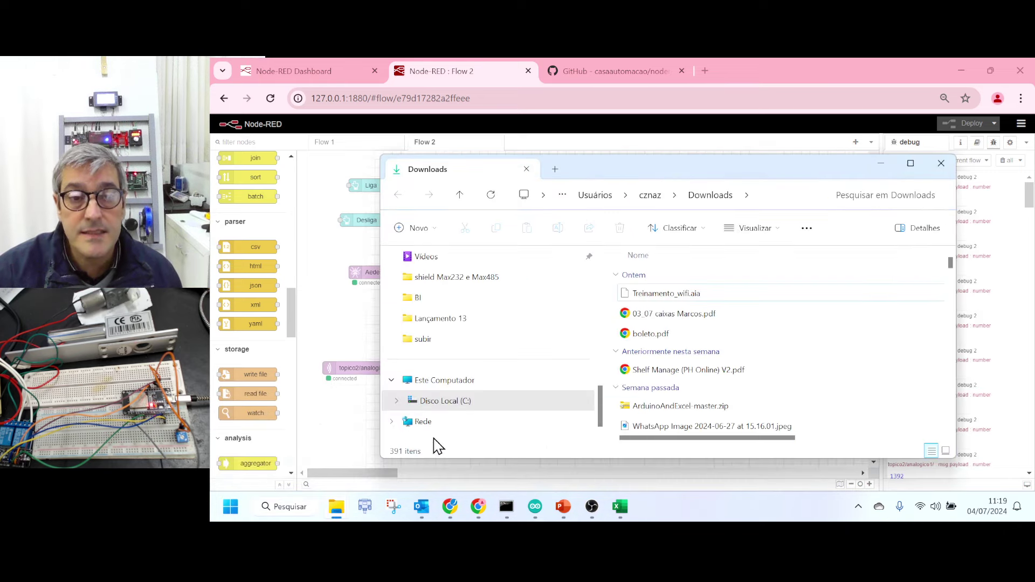
left_click(417, 297)
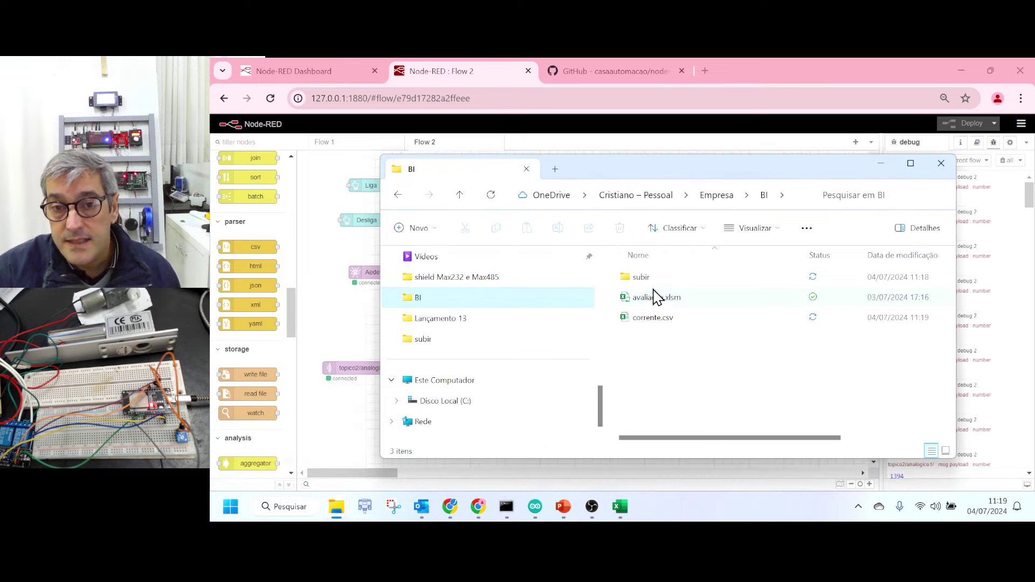
left_click(657, 280)
double_click(738, 275)
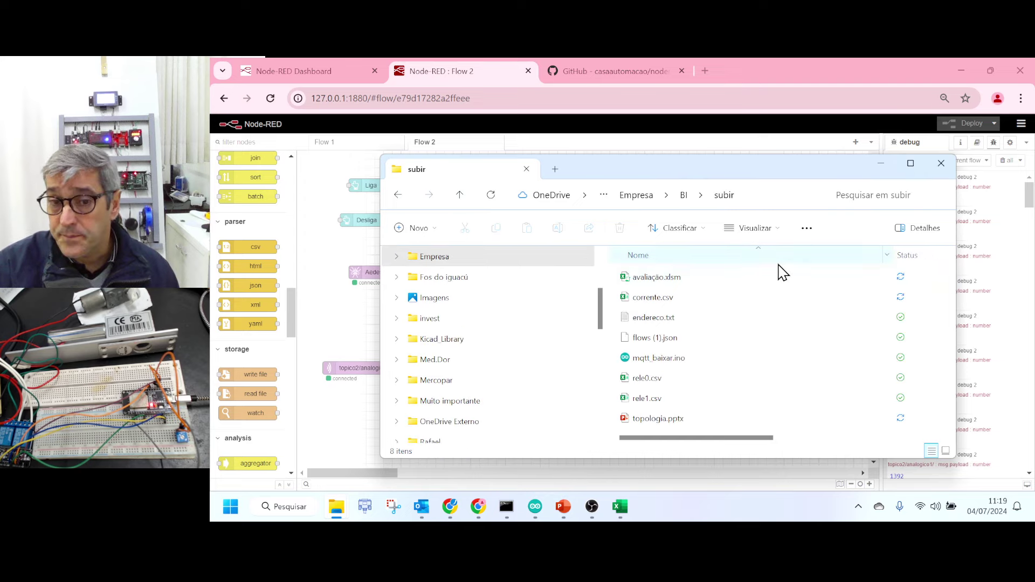
left_click_drag(740, 172, 713, 141)
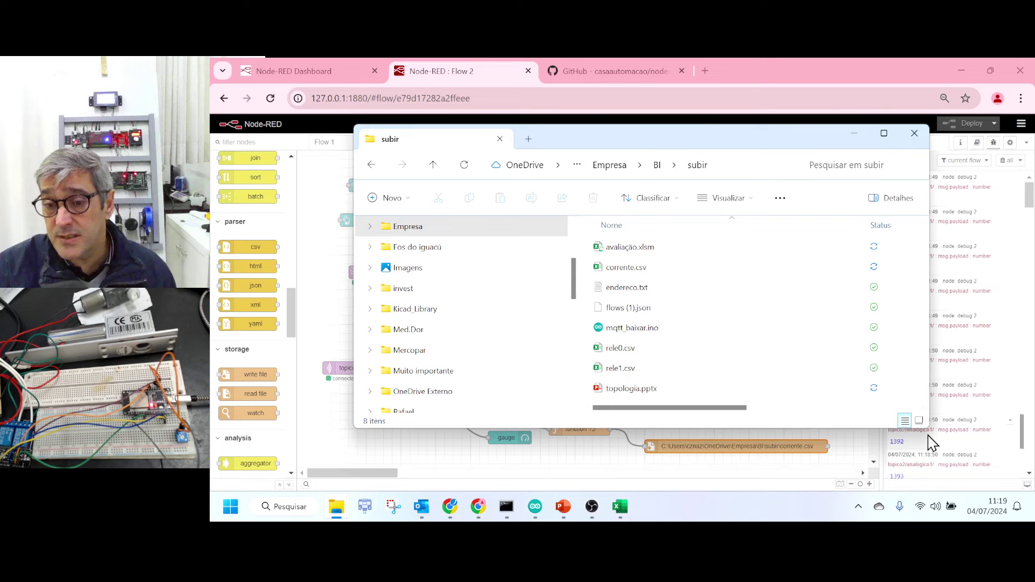
left_click_drag(927, 426, 964, 481)
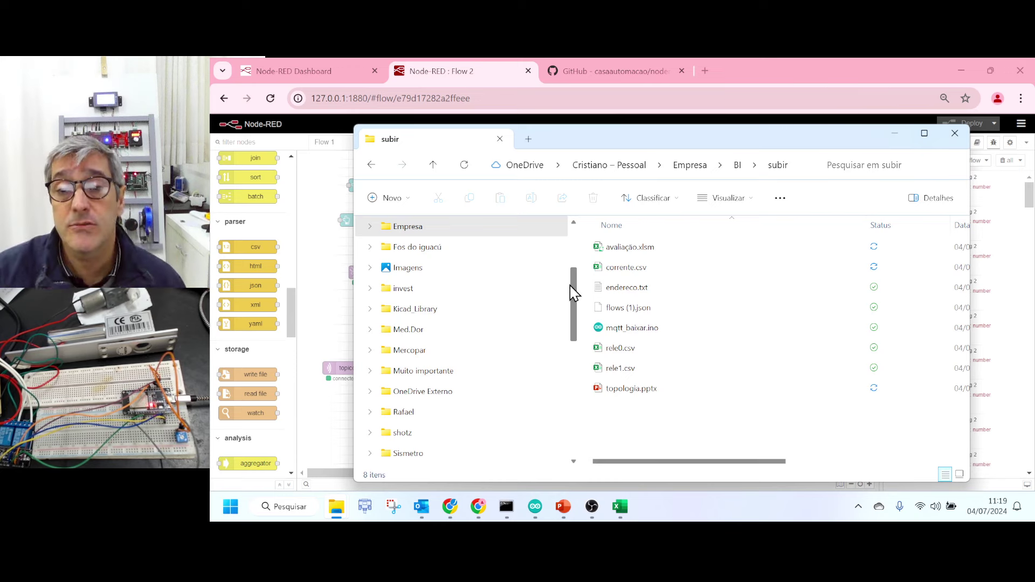
Select rele1.csv and open it in Excel
left_click(633, 350)
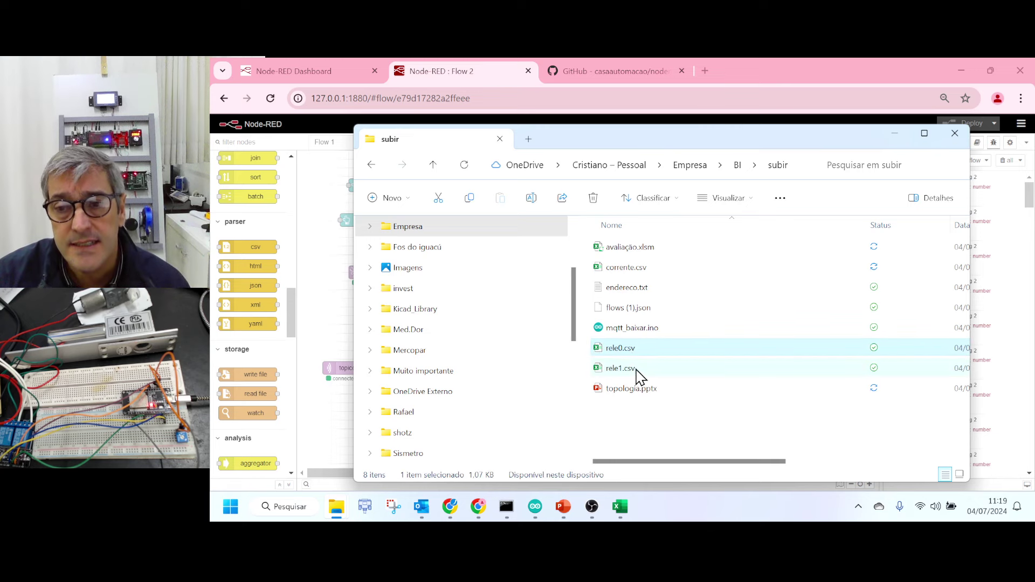
left_click(639, 372)
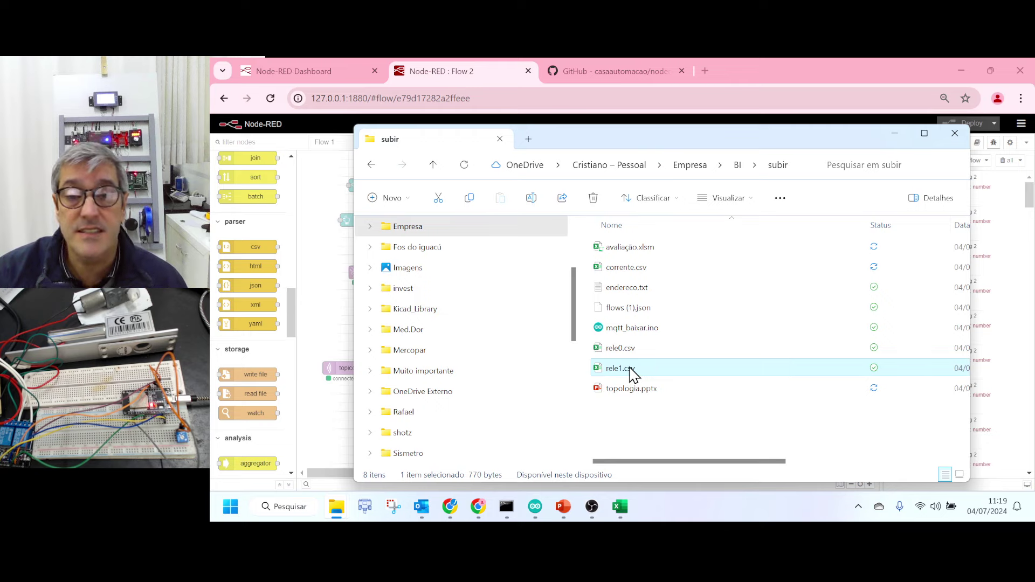
key("alt+Tab")
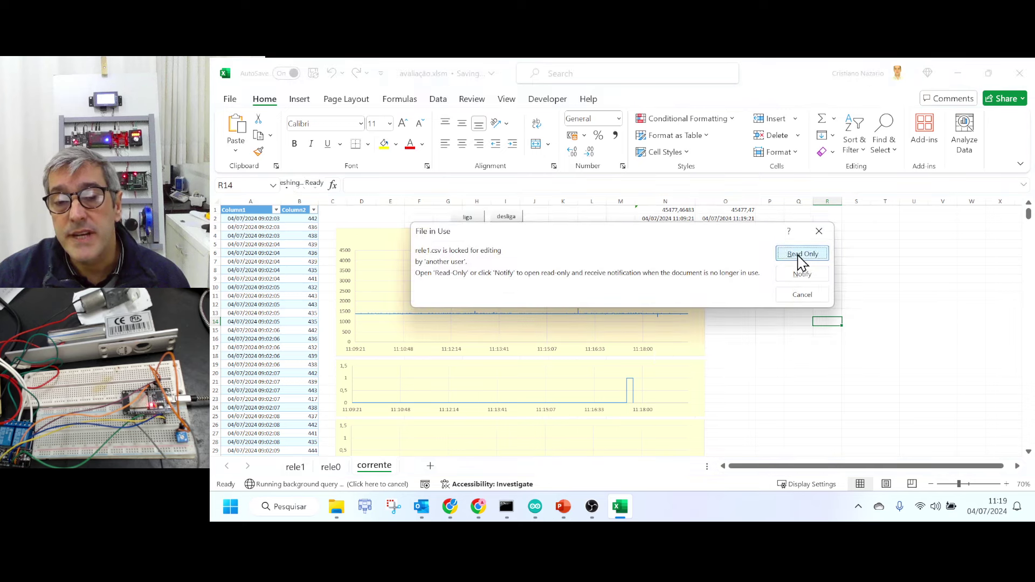
Open rele1.csv read-only, end the VBA run-time error, scroll through the log, and close it
left_click(800, 256)
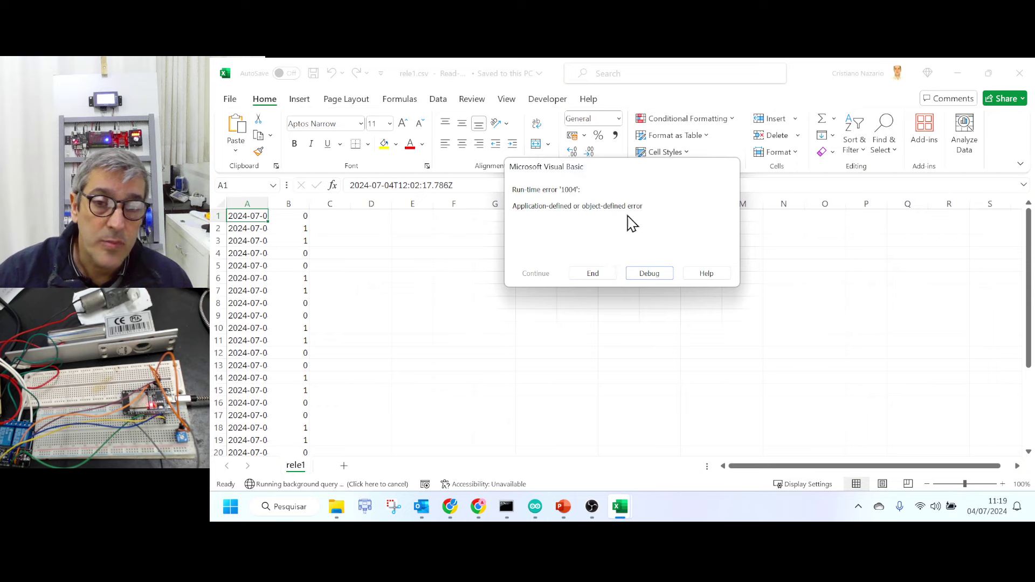
left_click(609, 274)
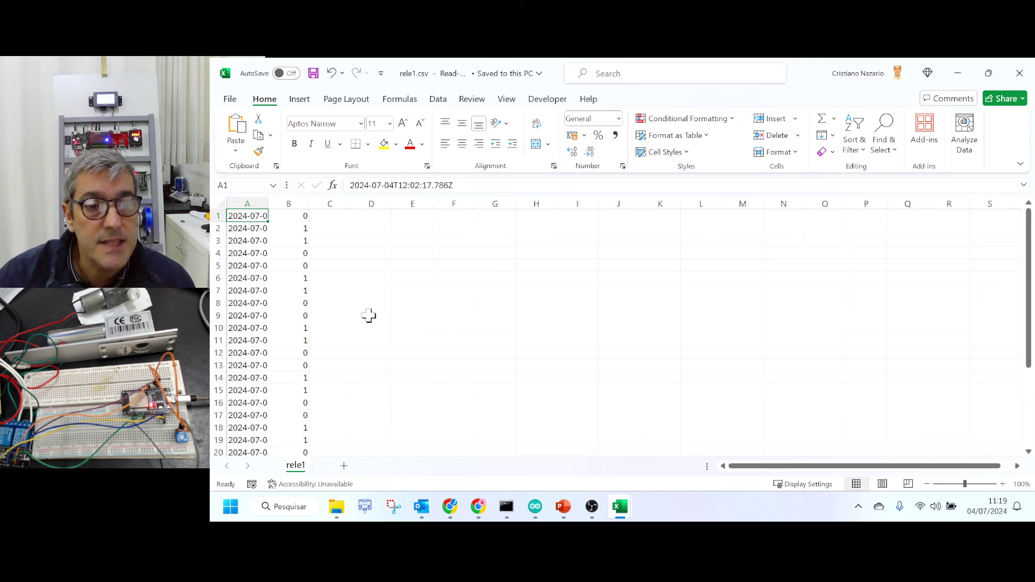
scroll(345, 309, "down", 4)
scroll(308, 335, "down", 4)
scroll(296, 364, "up", 8)
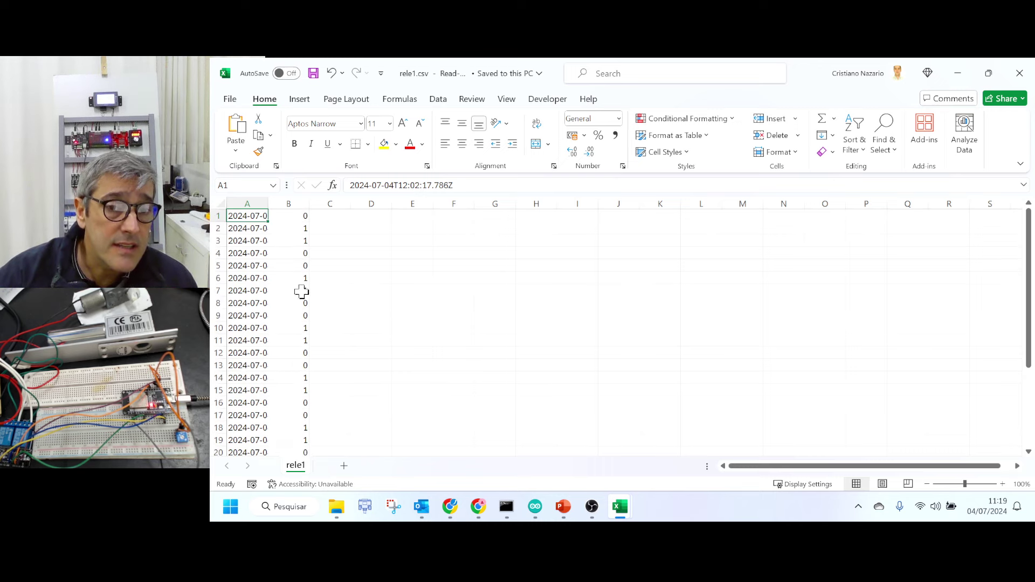
left_click(1019, 74)
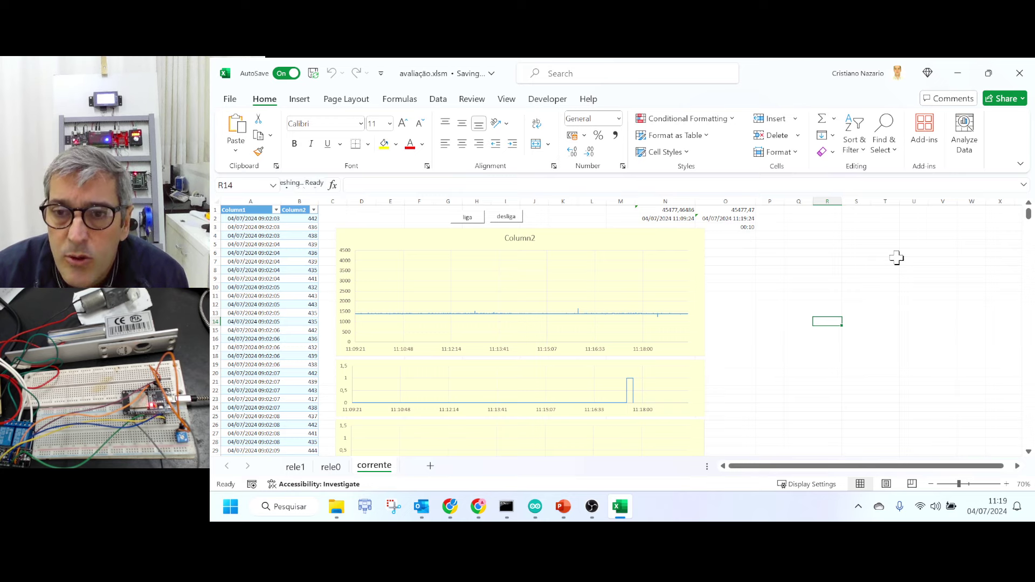
left_click(828, 270)
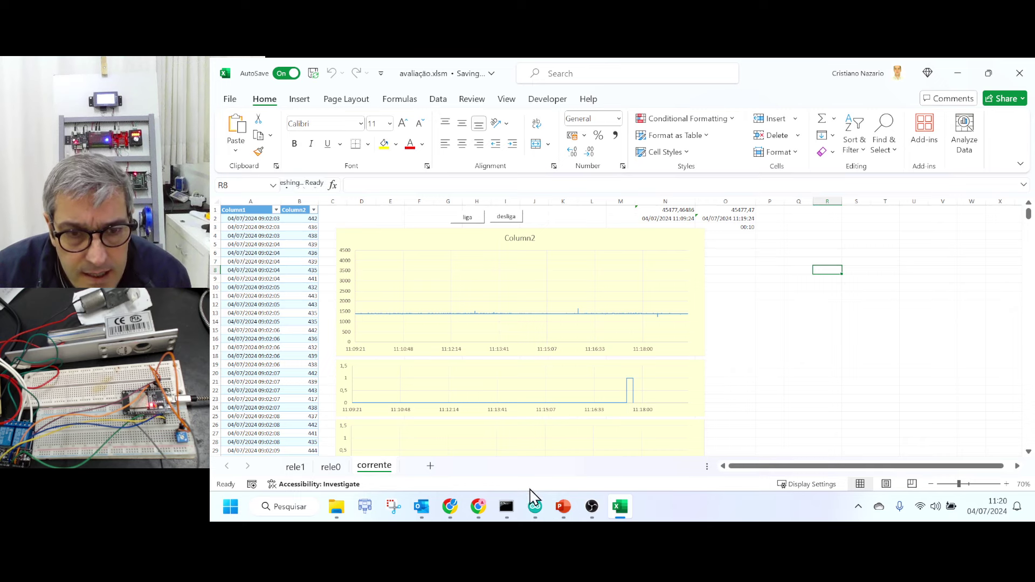
mouse_move(478, 506)
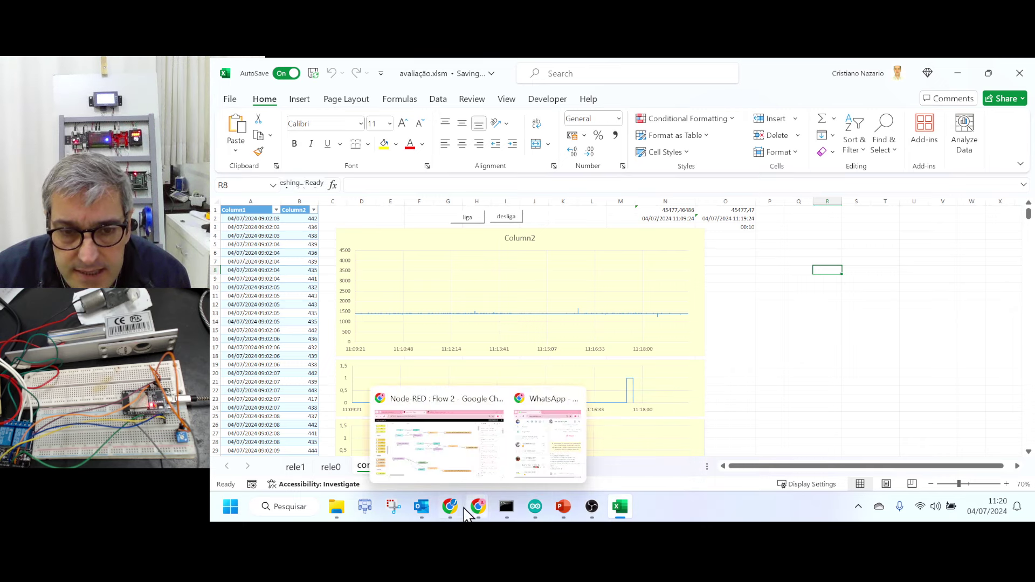
left_click(456, 454)
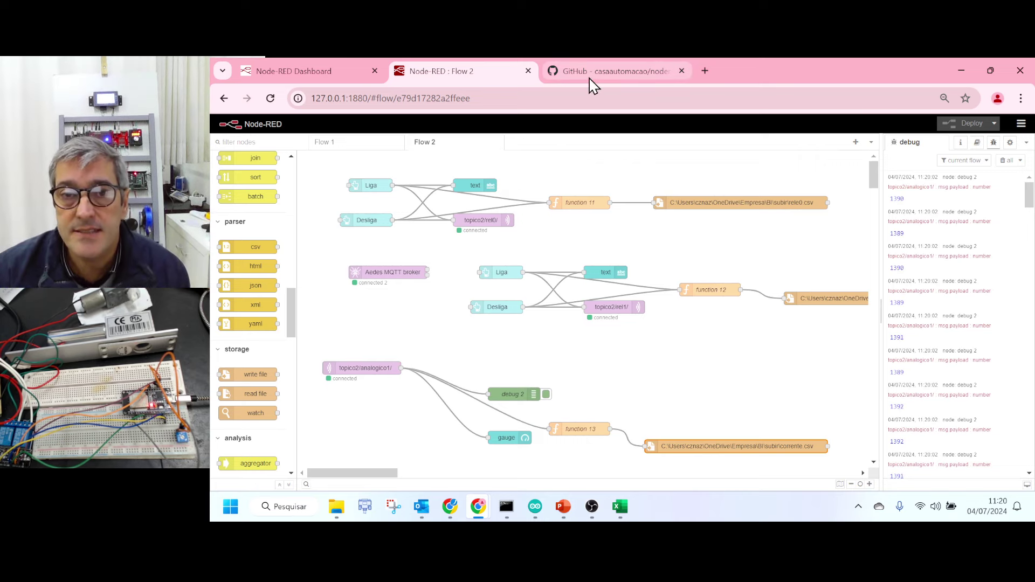
left_click(619, 507)
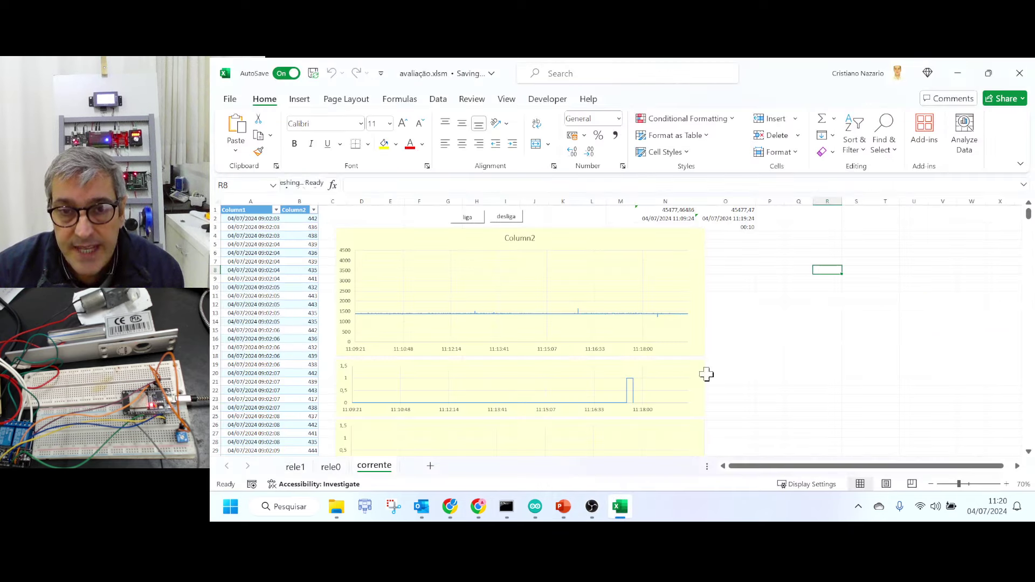
left_click(506, 507)
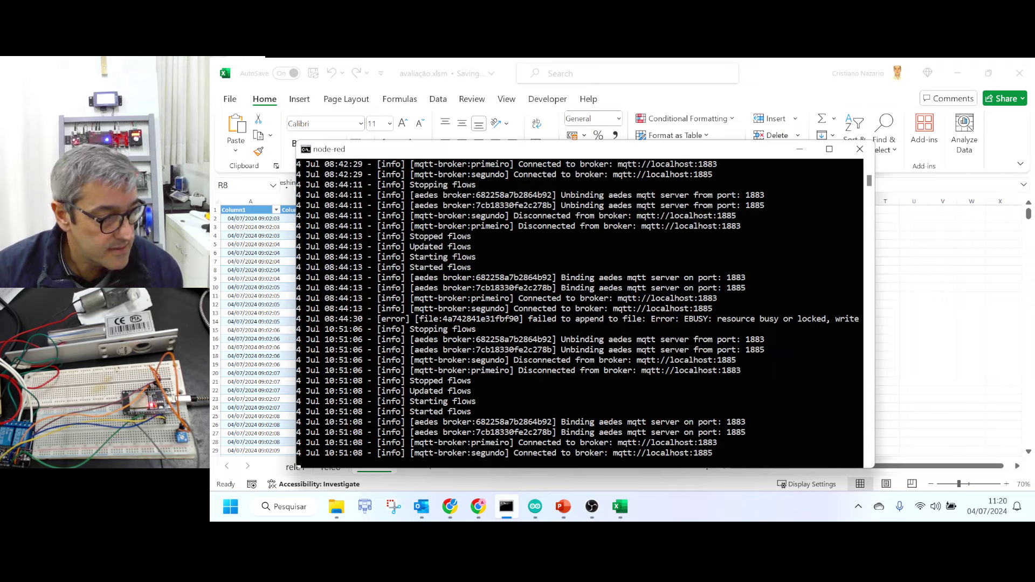
left_click(588, 514)
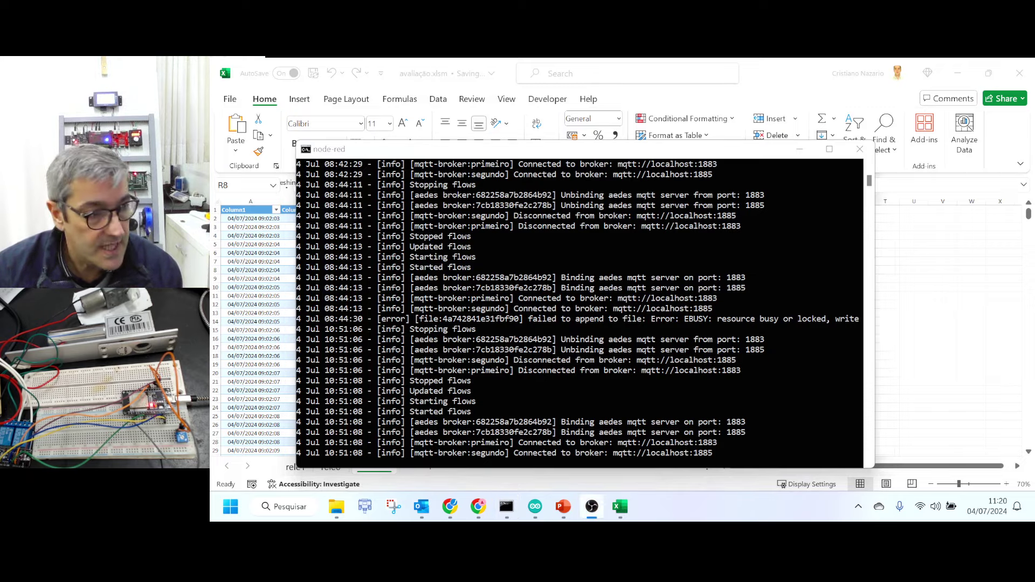
left_click(801, 151)
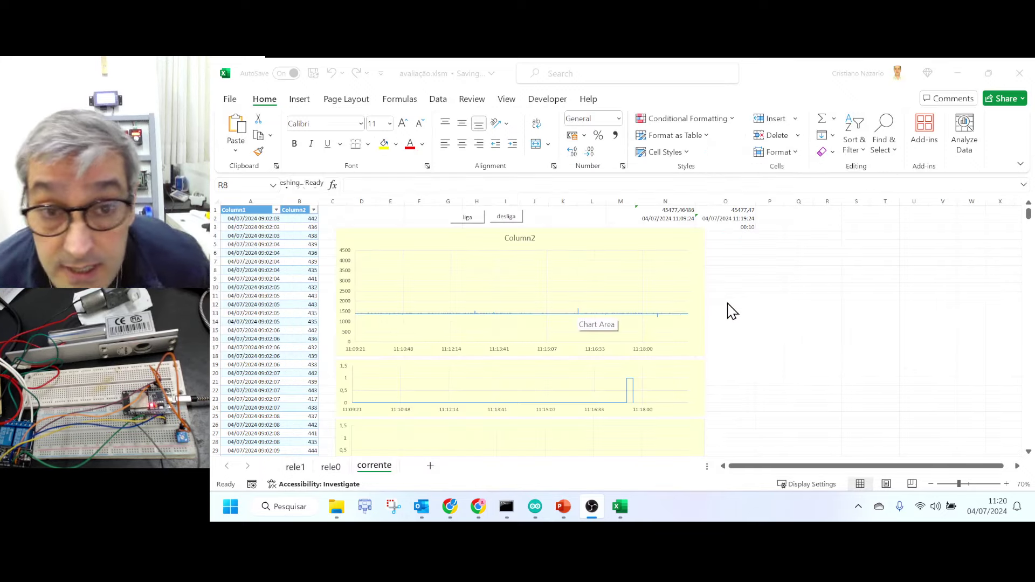
Look over the rele1 and rele0 sheets, then return to the corrente sheet
scroll(730, 306, "down", 1)
scroll(723, 338, "up", 1)
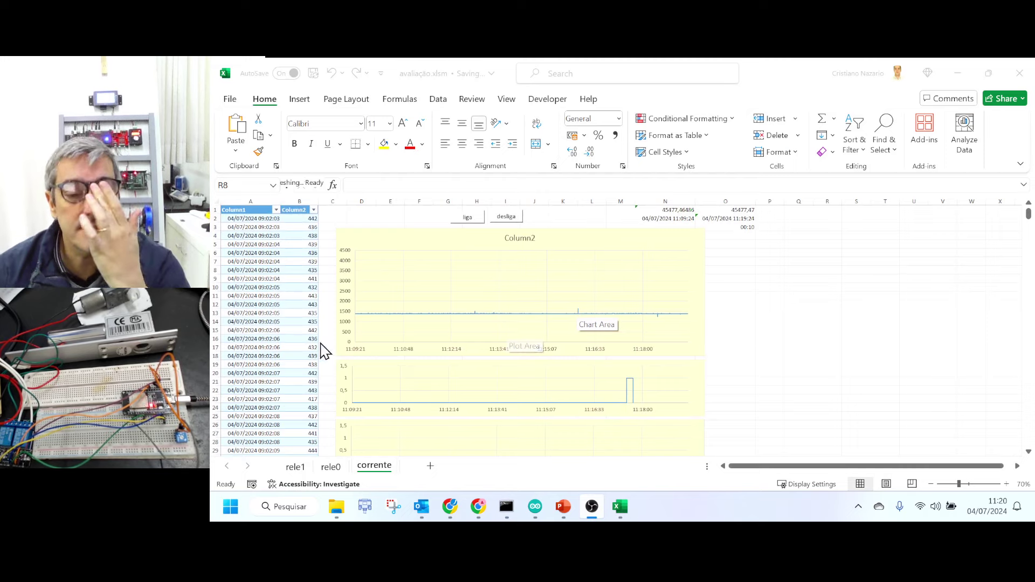
left_click(300, 468)
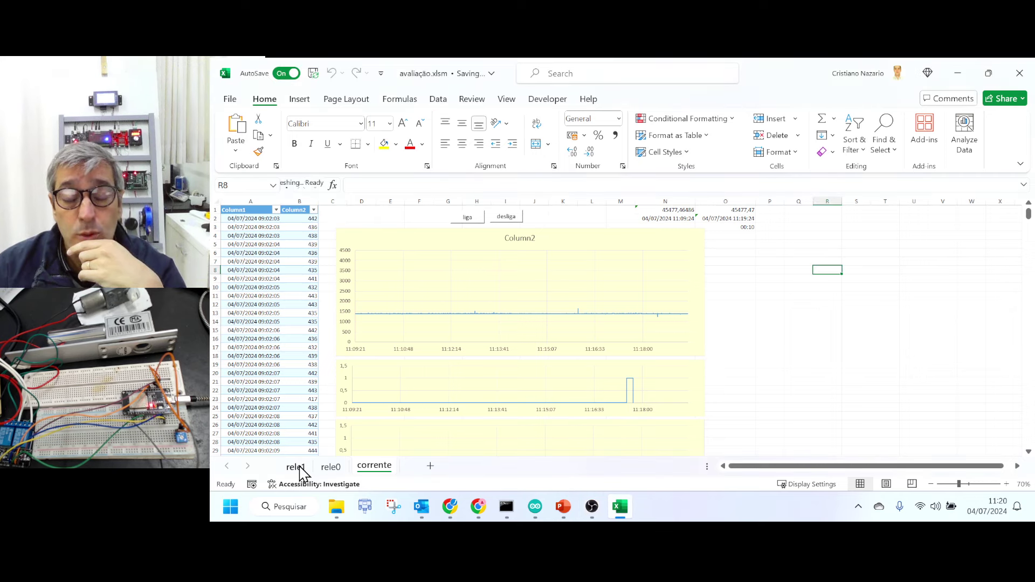
left_click(297, 467)
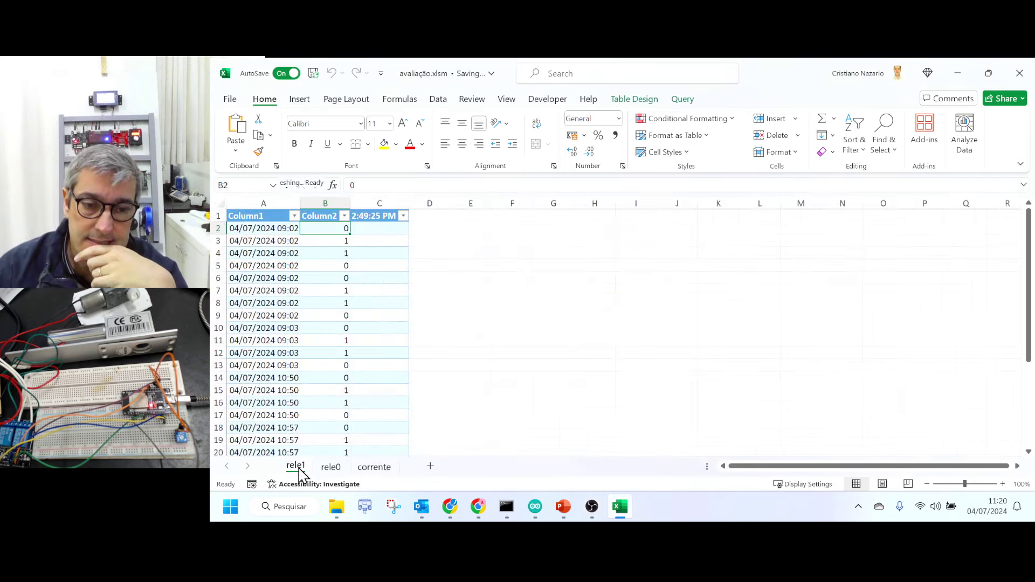
left_click(330, 467)
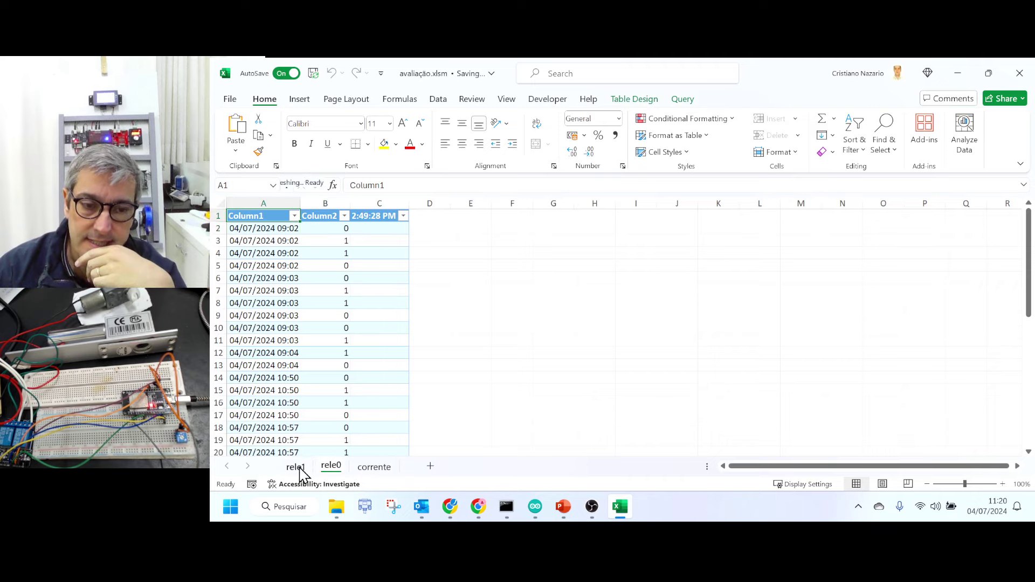
left_click(296, 466)
left_click(330, 467)
left_click(373, 467)
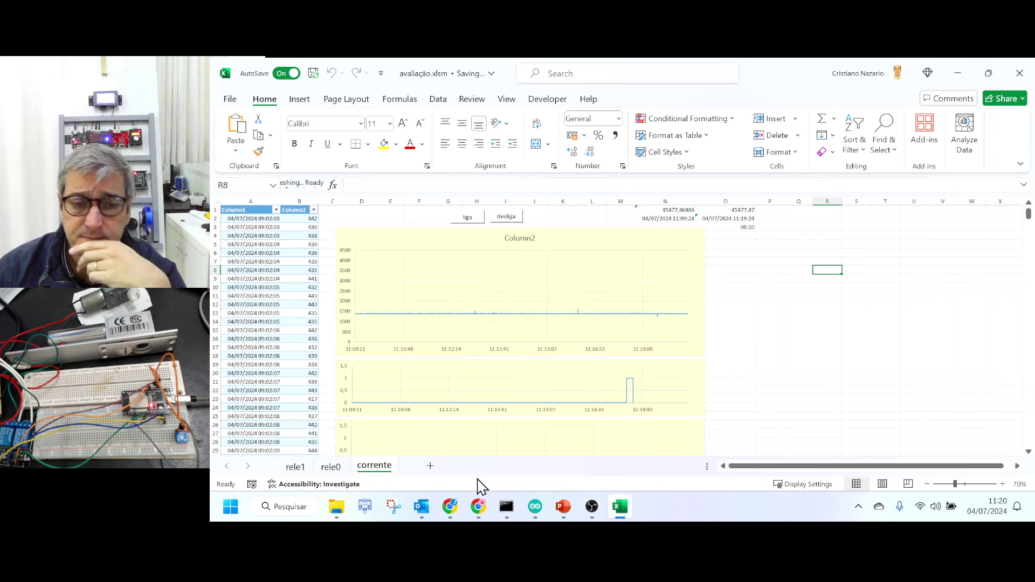
Select cell A8 in the corrente data table and open the Query ribbon tab
left_click(796, 303)
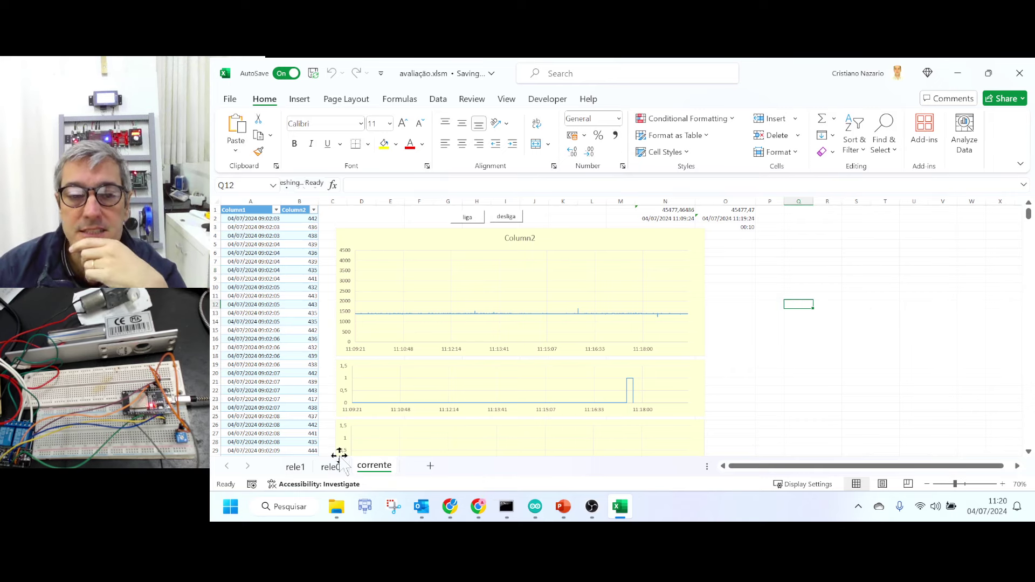
left_click(270, 269)
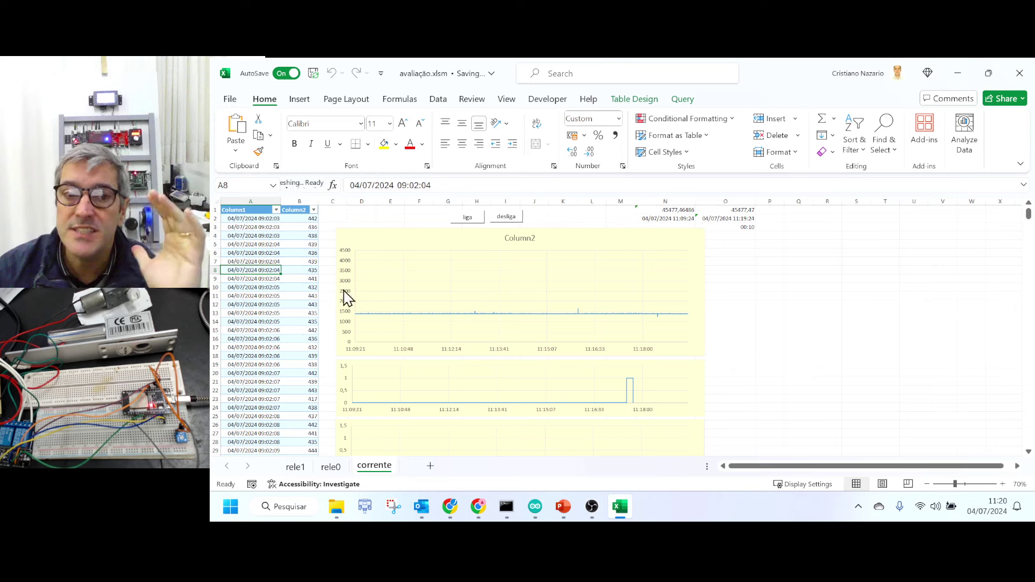
left_click(847, 270)
left_click(282, 270)
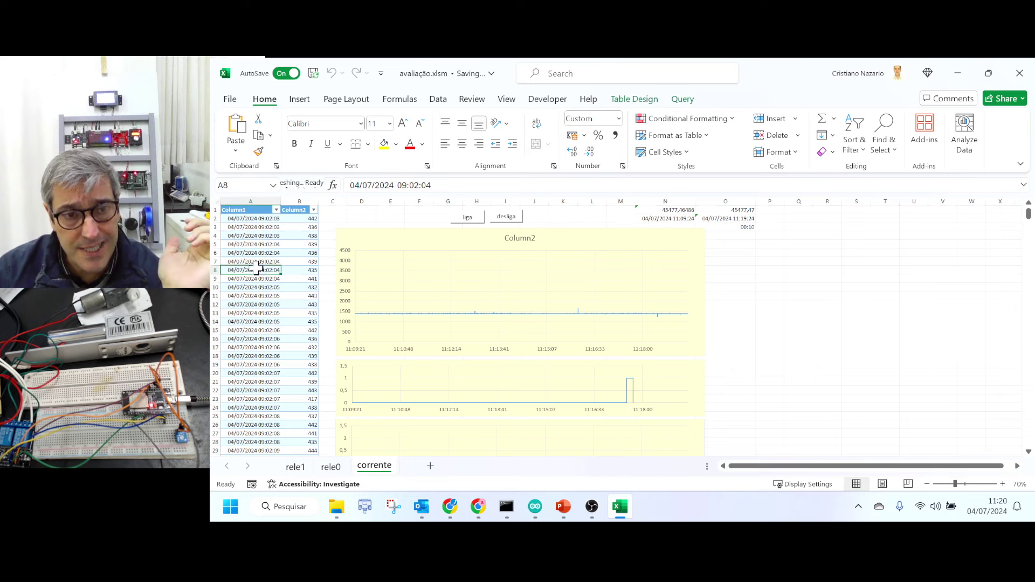
left_click(682, 101)
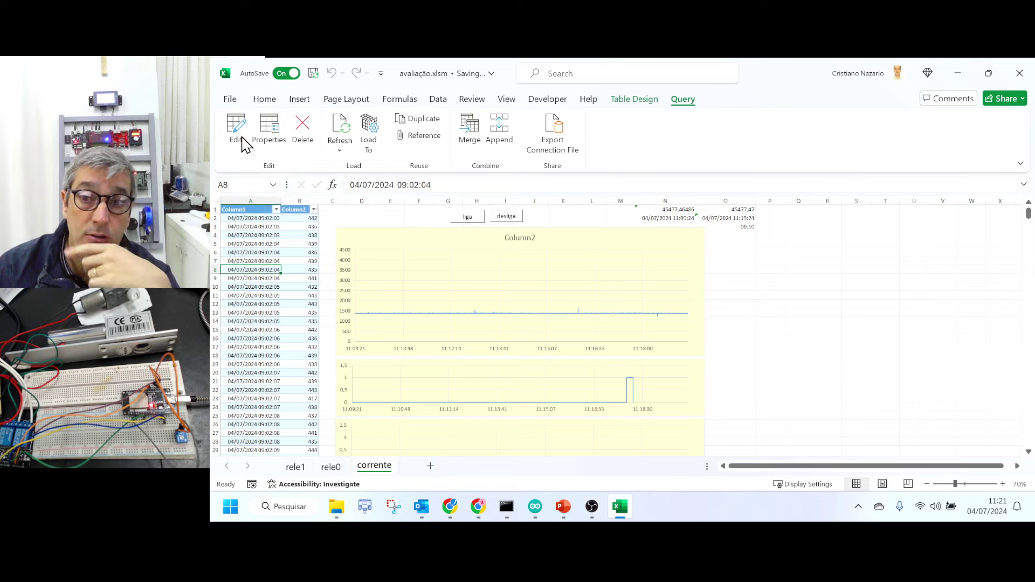
Open the corrente query in Power Query Editor, browse rele0 and rele1, and view corrente's Source step
left_click(237, 132)
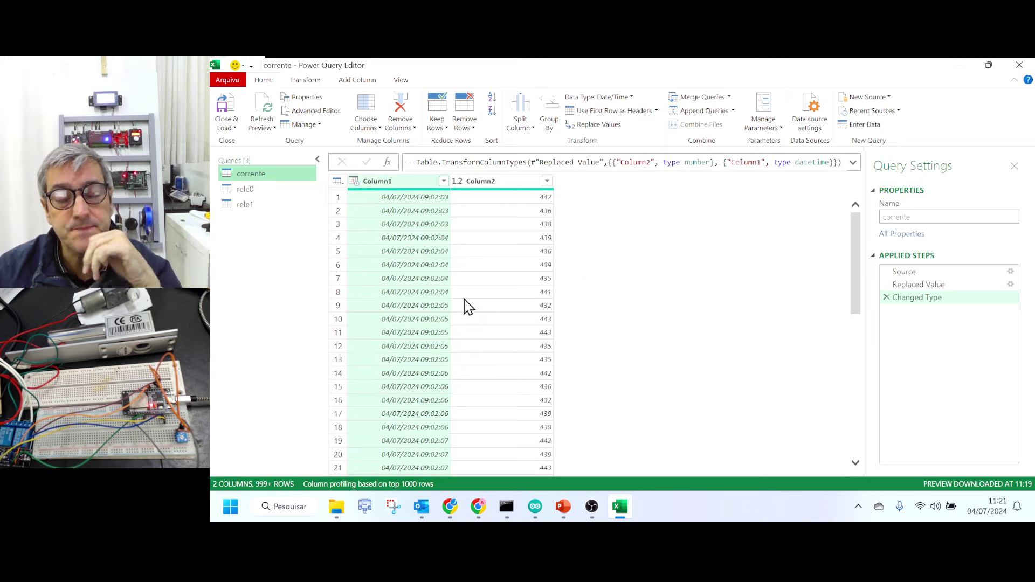
left_click(240, 189)
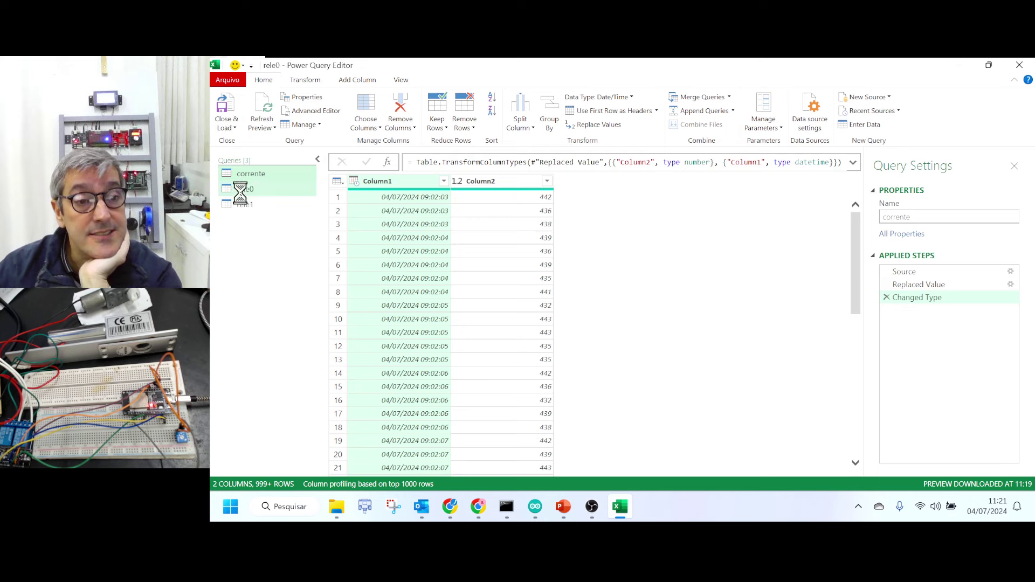
left_click(242, 200)
left_click(242, 189)
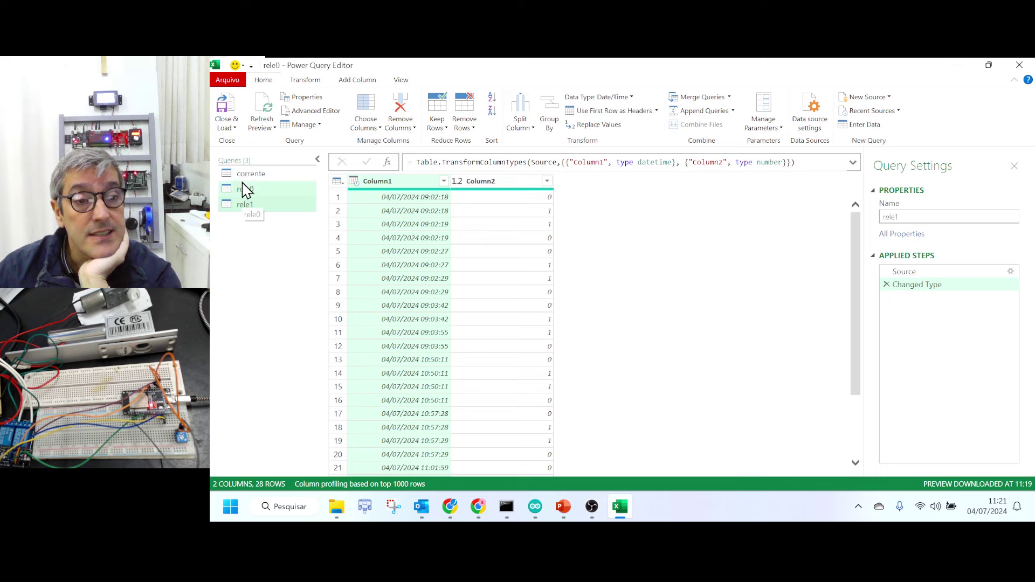
left_click(242, 174)
left_click(239, 188)
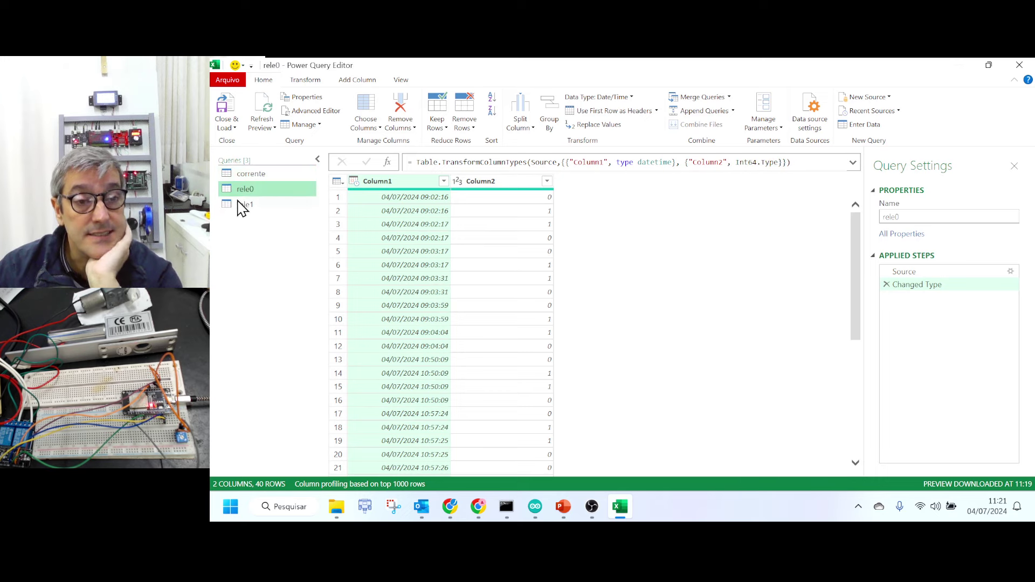
left_click(241, 174)
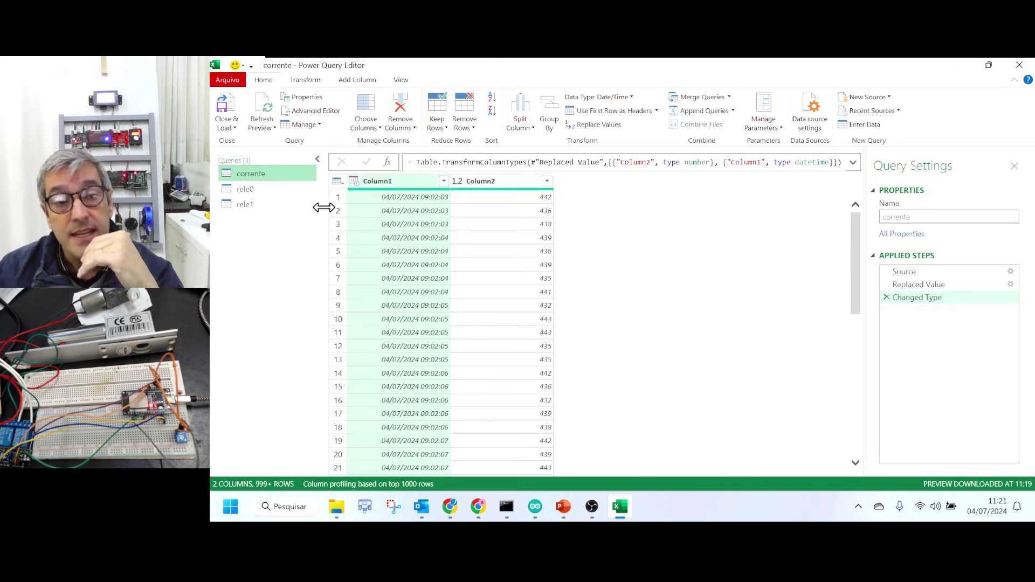
left_click(955, 272)
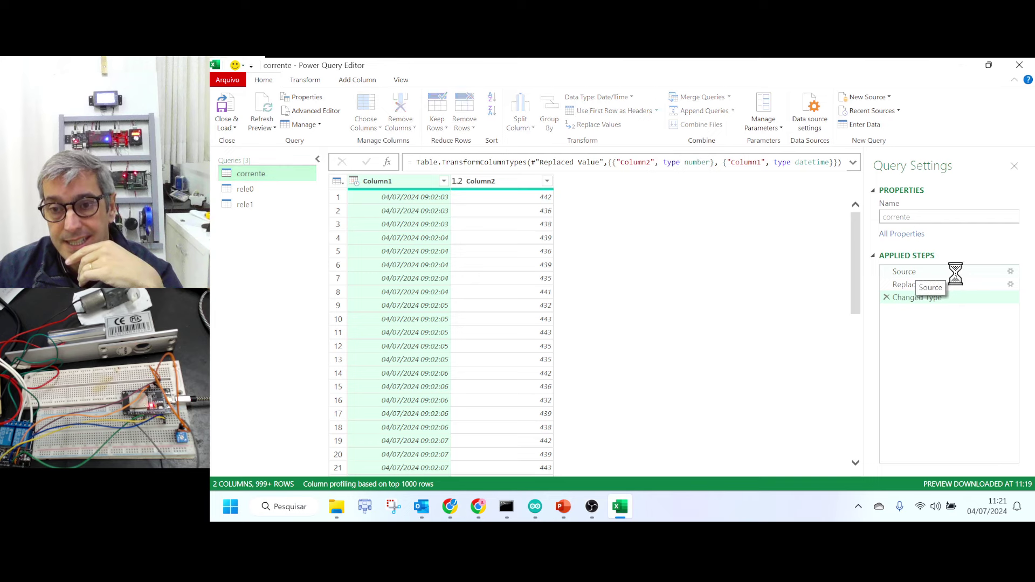
left_click(243, 174)
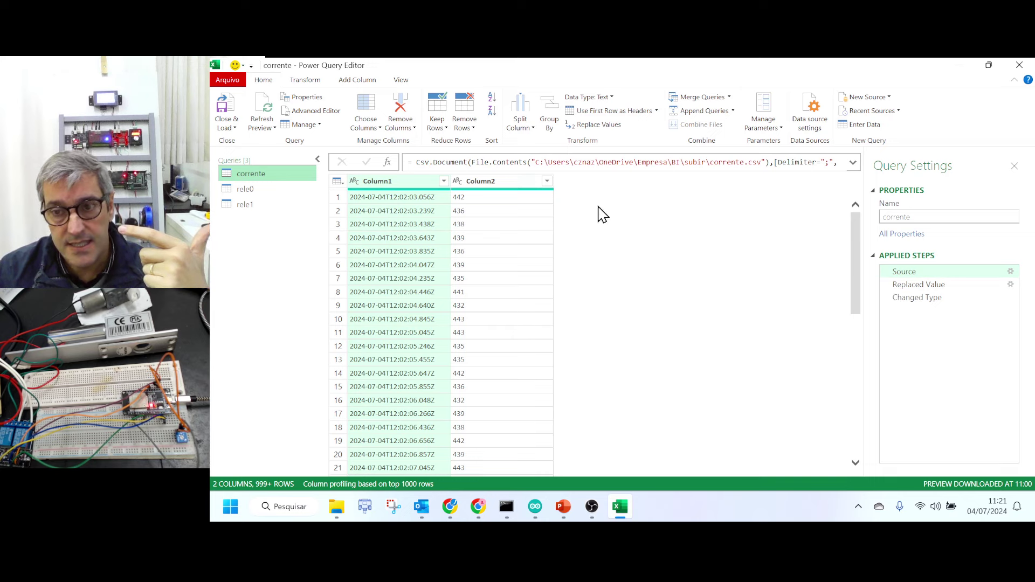
Check the corrente Source step's CSV file path in its settings, then cancel
left_click(1011, 271)
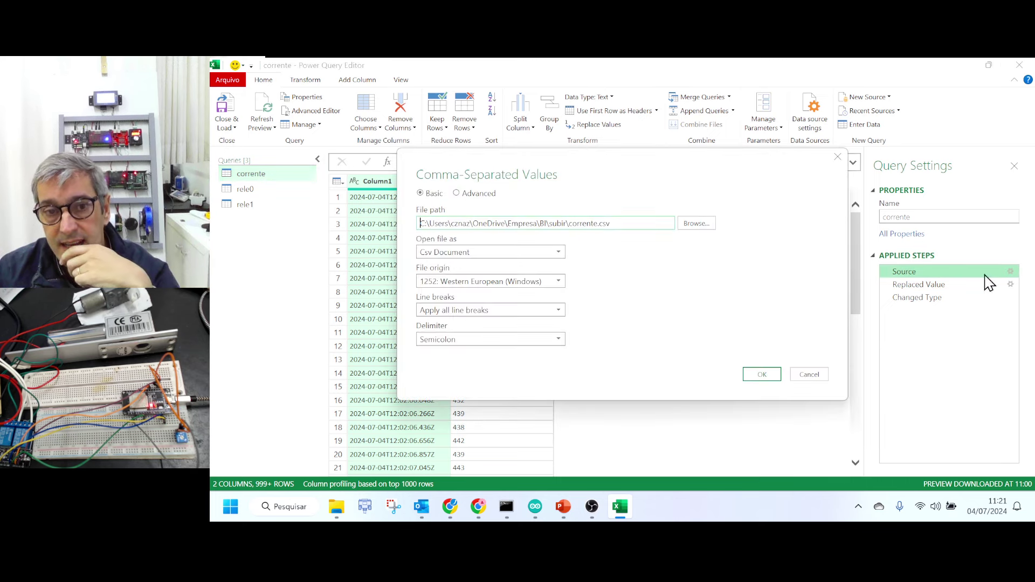
left_click_drag(611, 223, 419, 225)
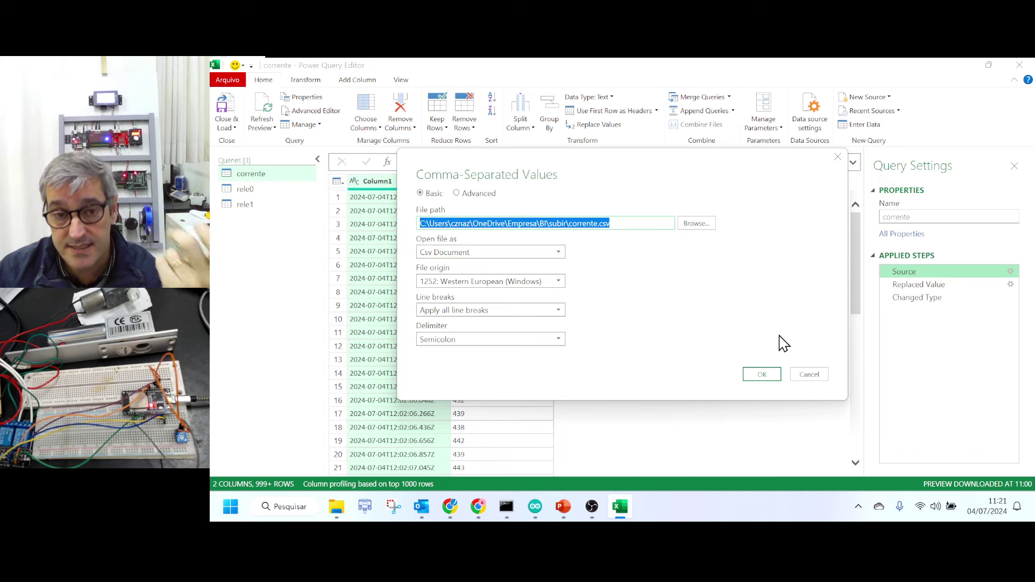
left_click(803, 374)
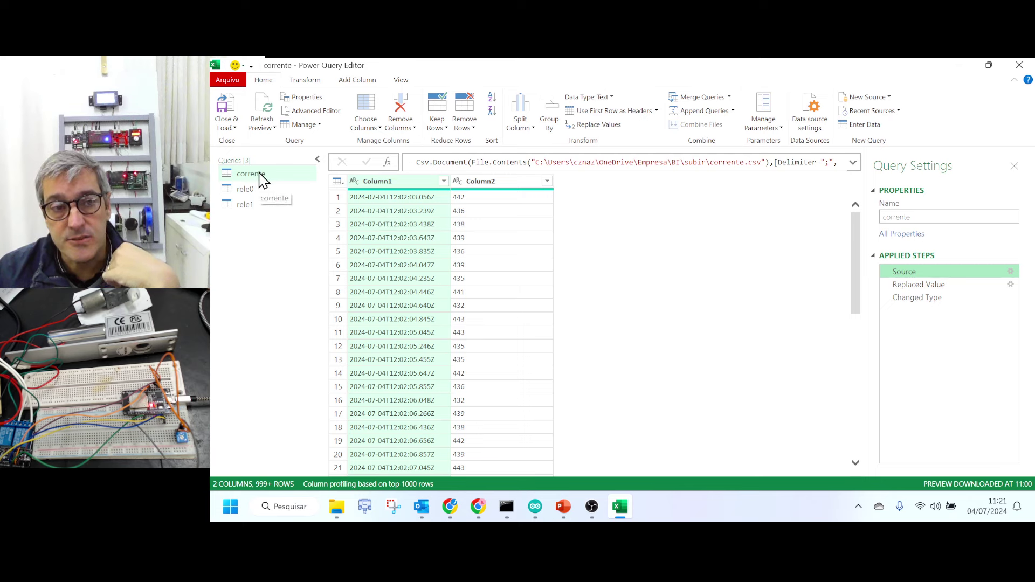
Review the rele0, rele1 and corrente queries' data, then close Power Query Editor
left_click(250, 190)
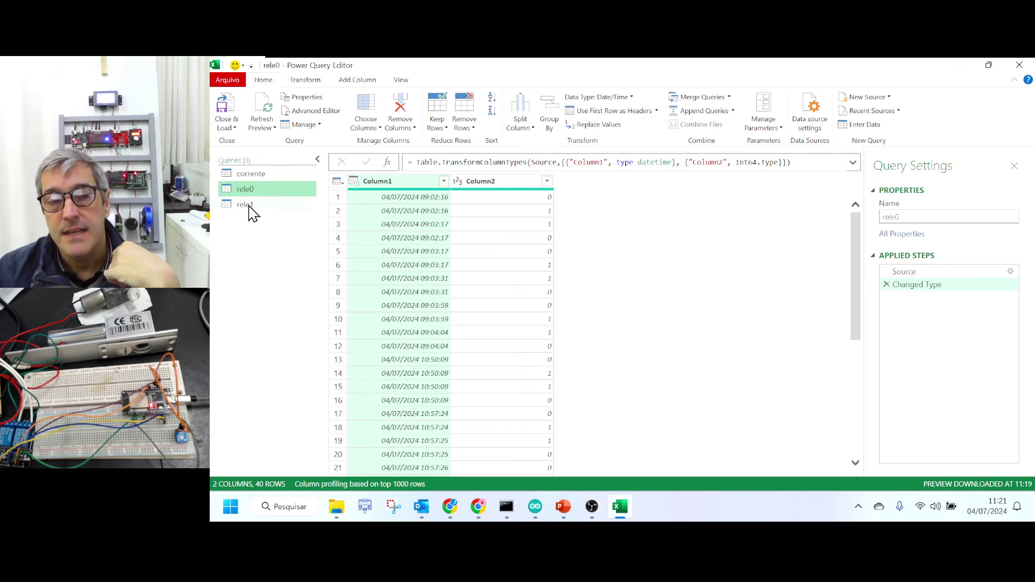
left_click(250, 207)
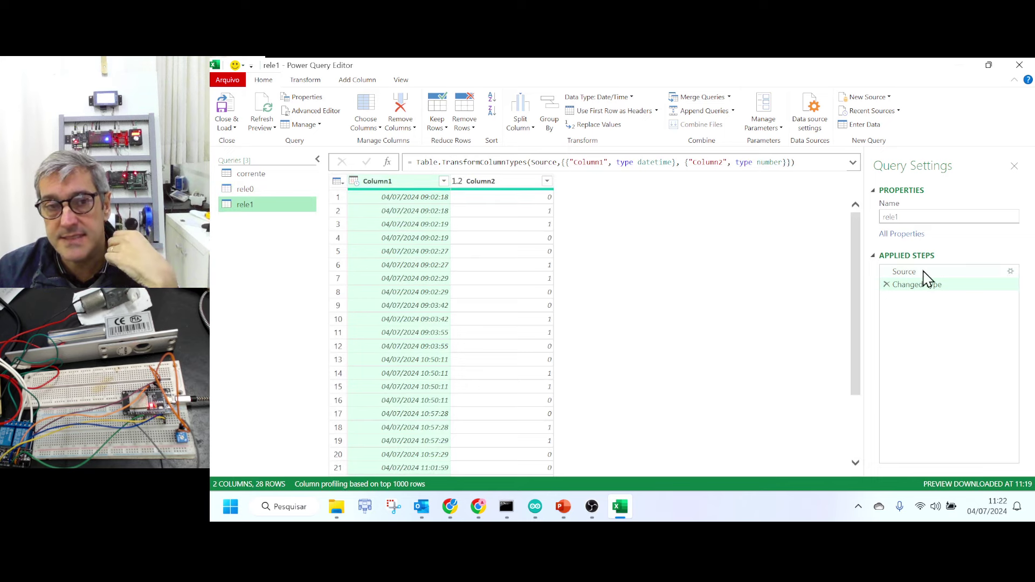
left_click(265, 177)
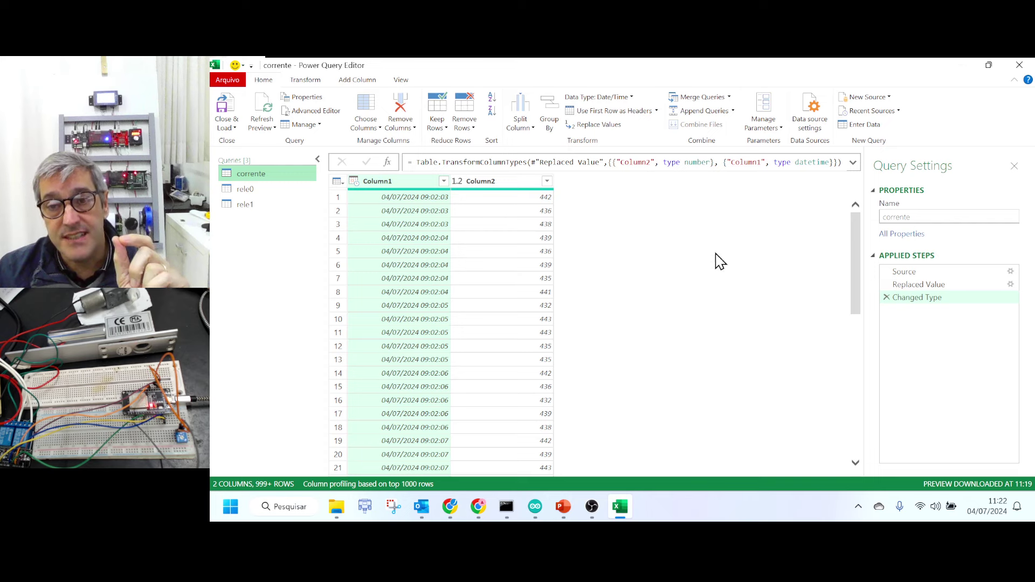
left_click(923, 272)
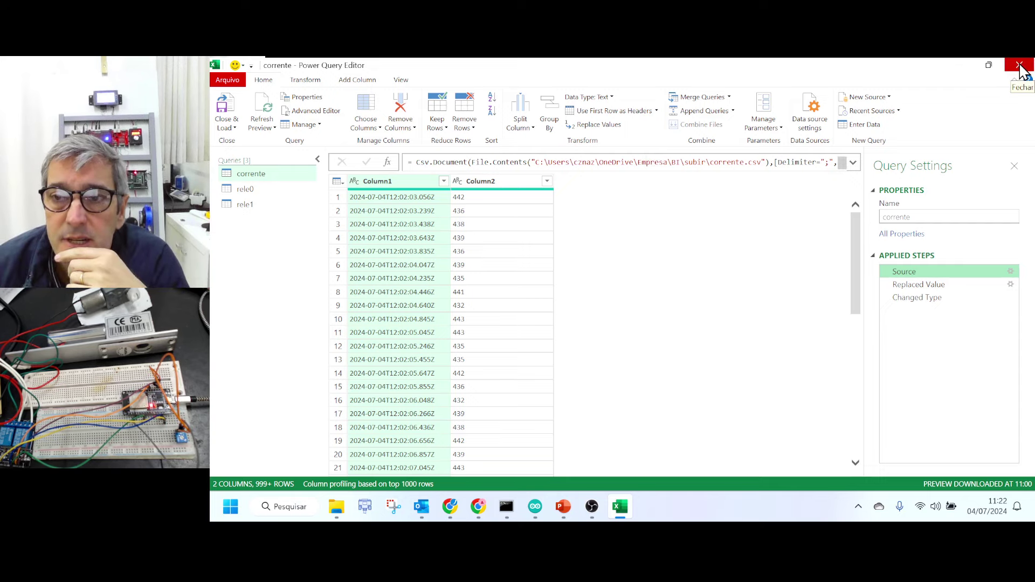
left_click(1020, 69)
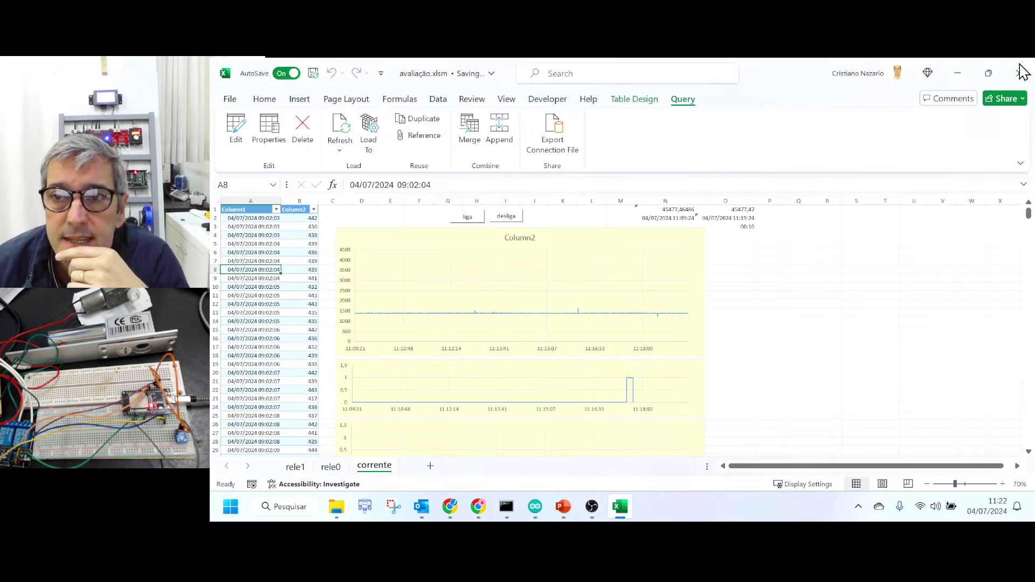
Show the Data ribbon's Get & Transform import options beside the corrente sheet's charts
left_click(843, 264)
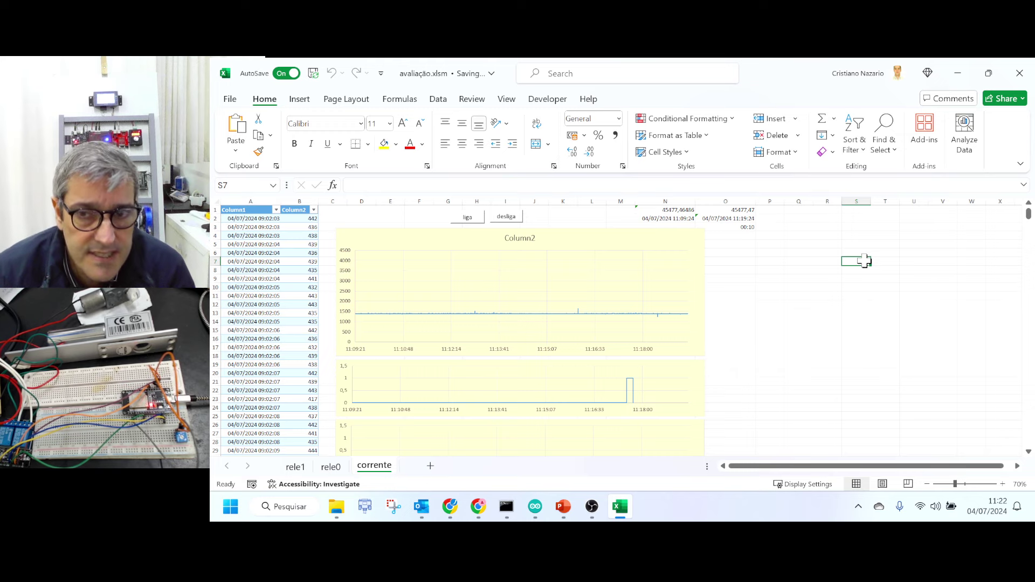
left_click(438, 100)
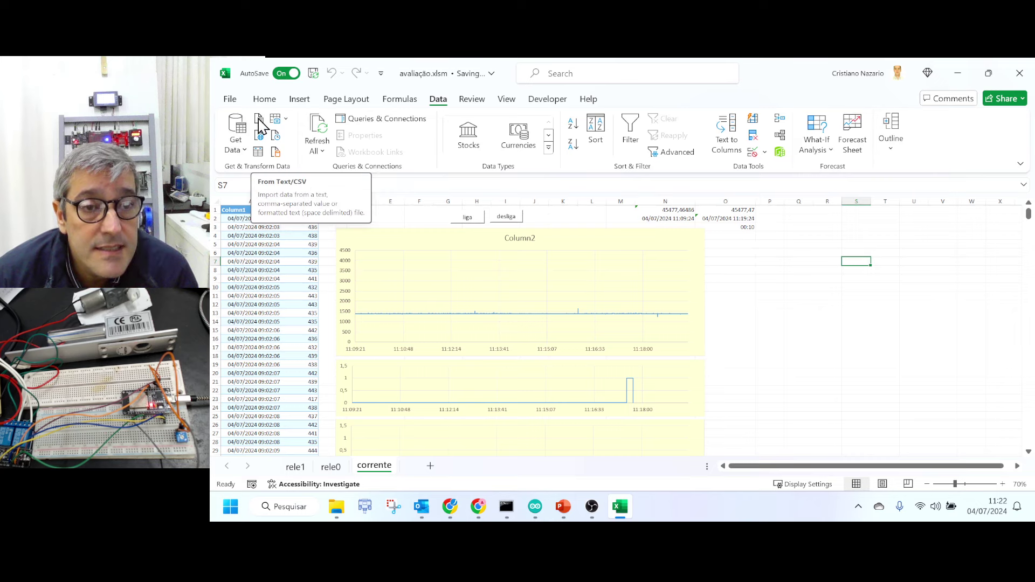
Import corrente.csv from Empresa > BI as a table on a new corrente (2) sheet, loading 9,506 rows
left_click(259, 122)
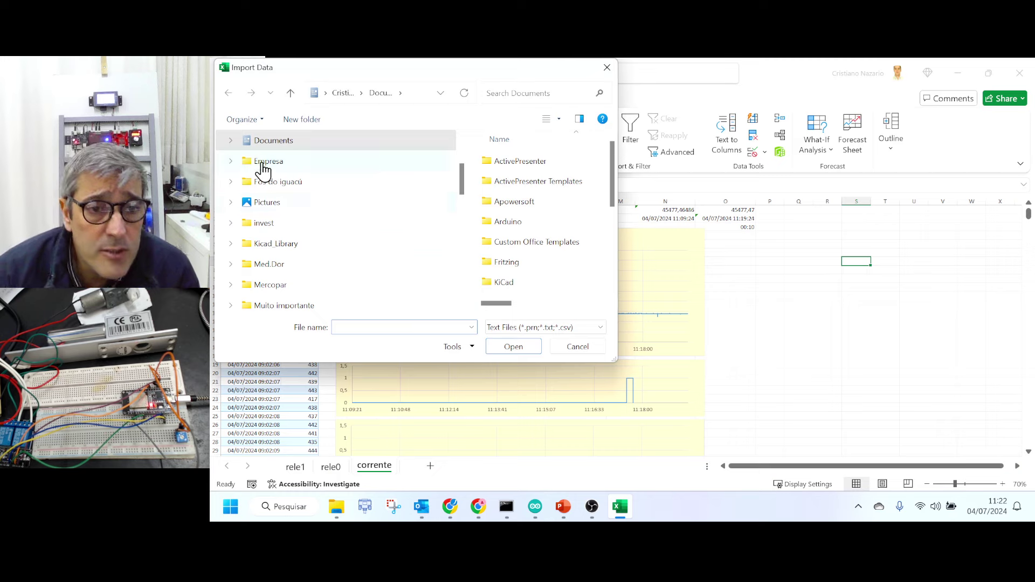
left_click(265, 162)
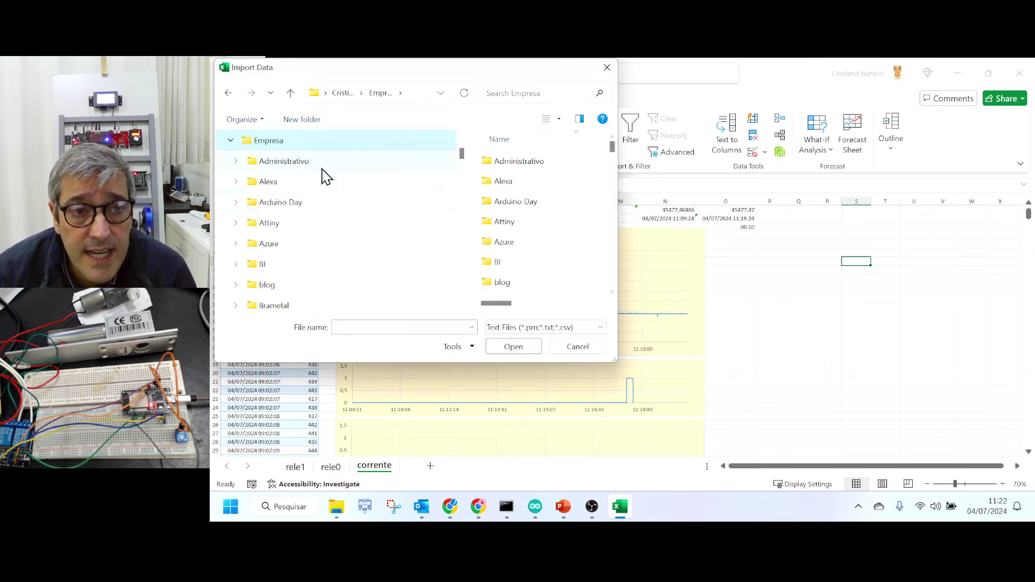
left_click(272, 266)
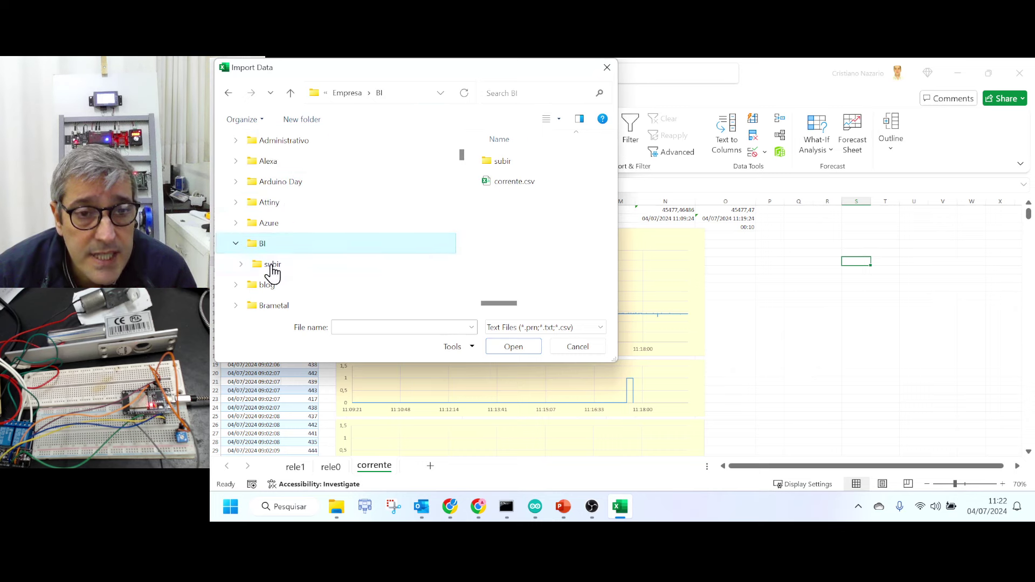
left_click(515, 181)
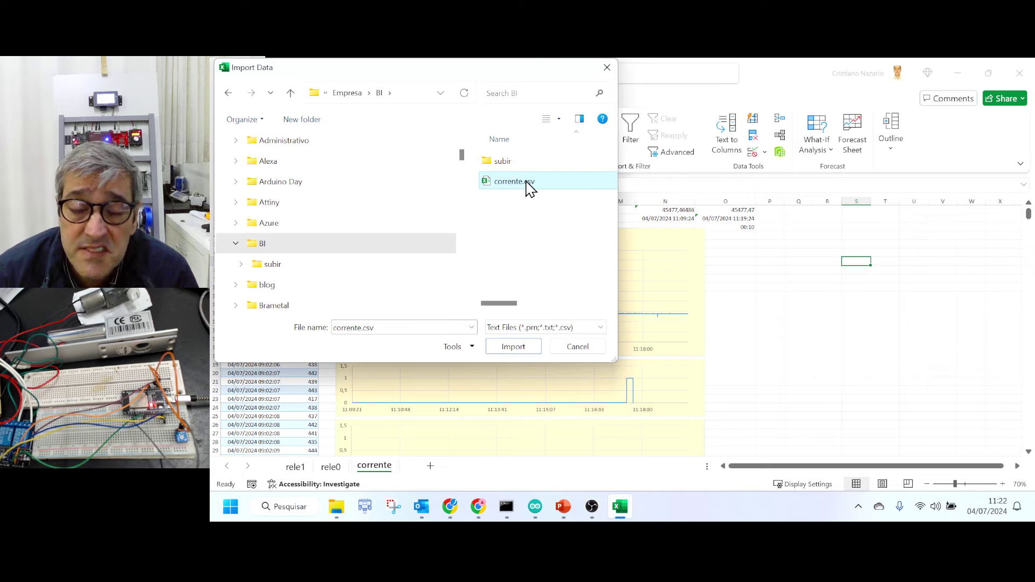
double_click(528, 185)
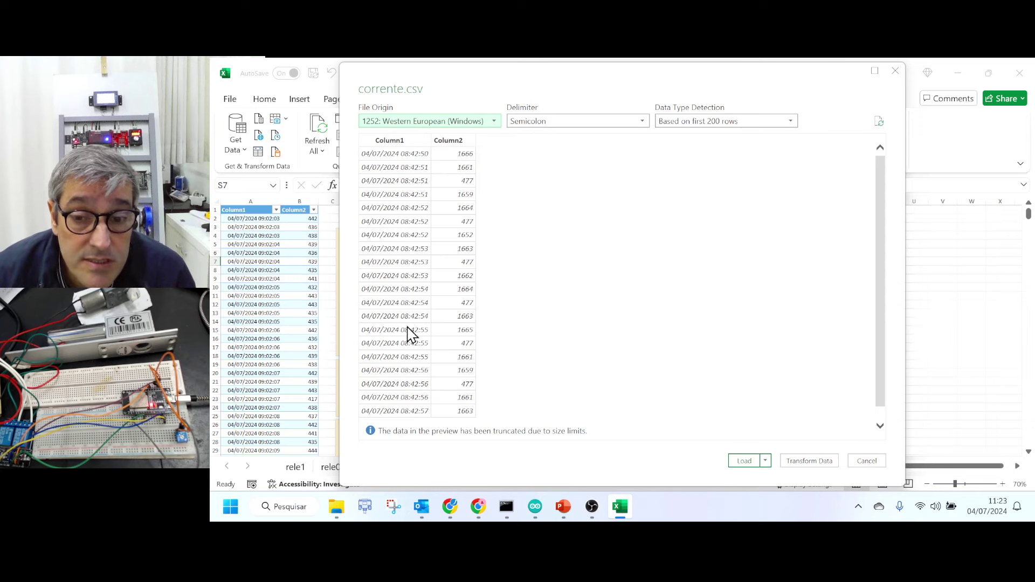
left_click(744, 461)
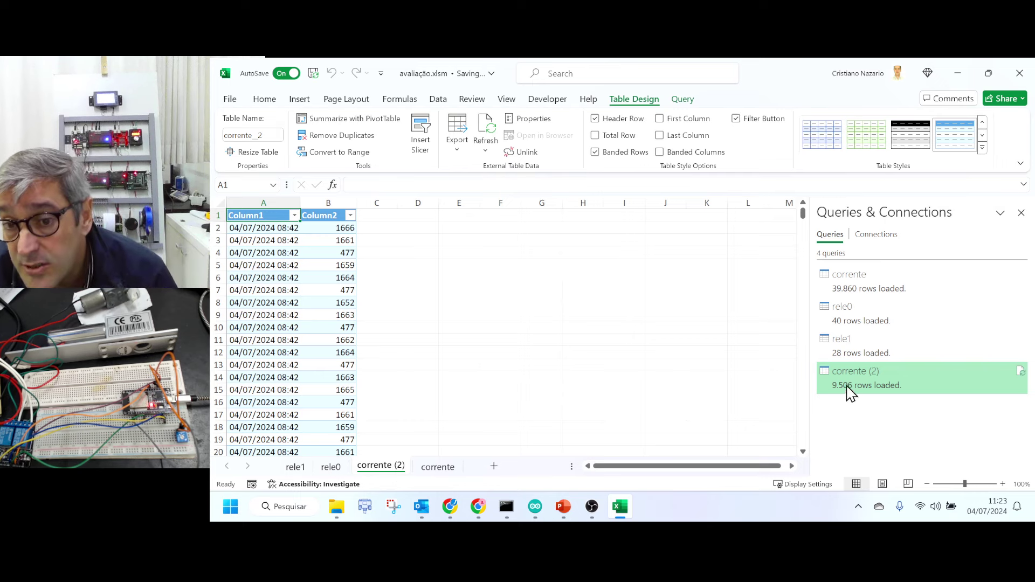
mouse_move(855, 377)
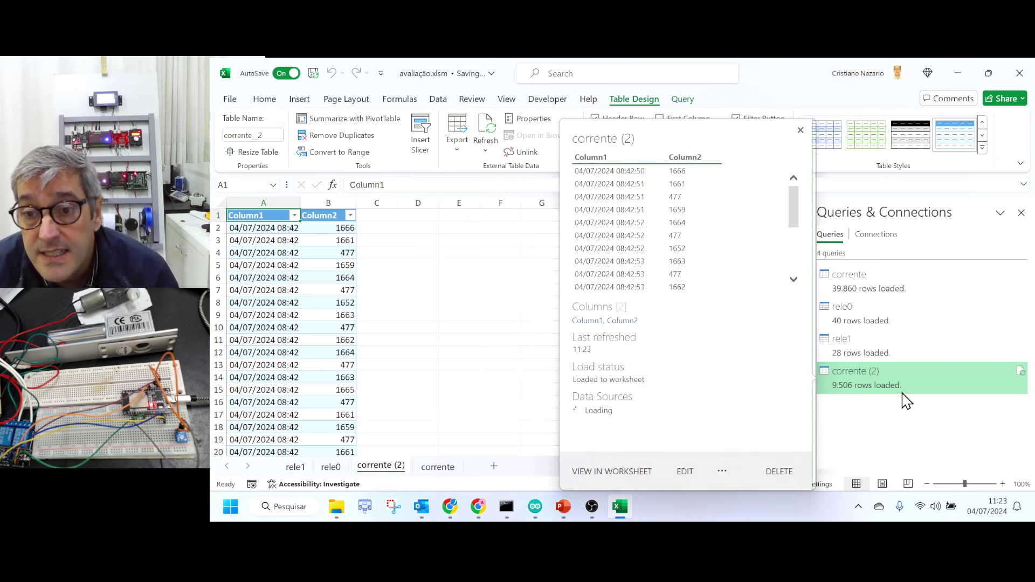
Close the query preview and inspect the imported timestamps and reading values
left_click(423, 291)
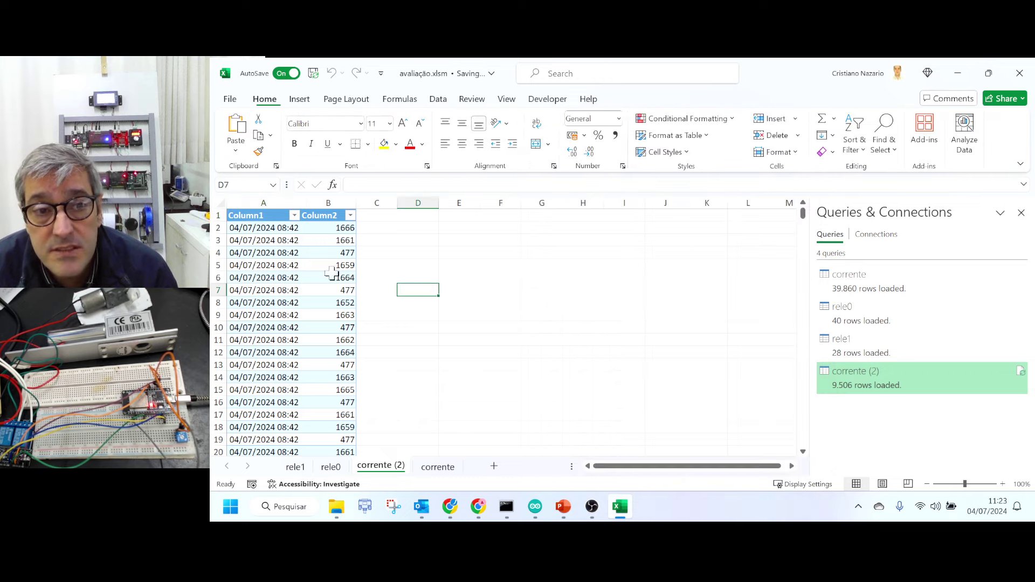
left_click(281, 253)
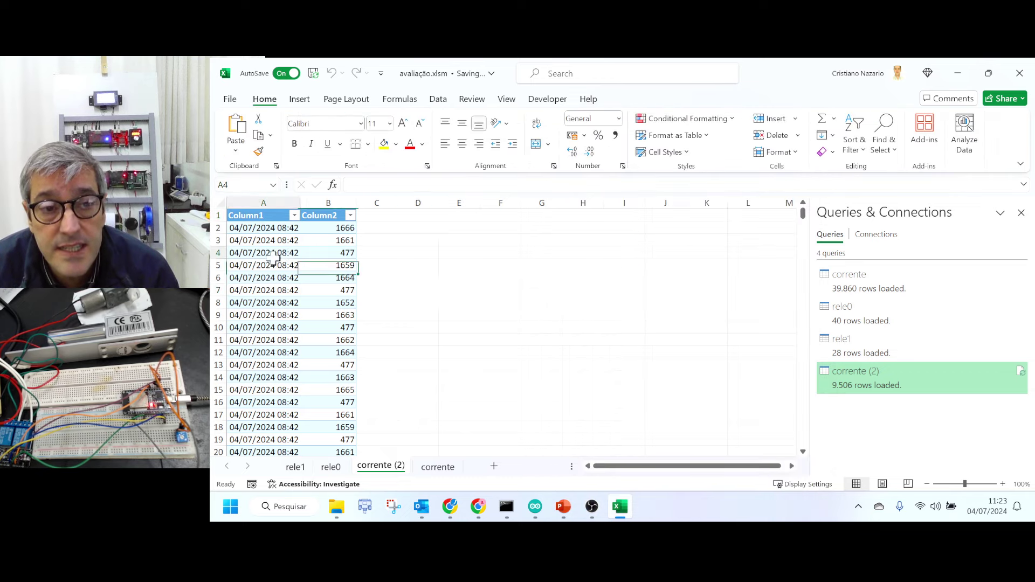
left_click(330, 255)
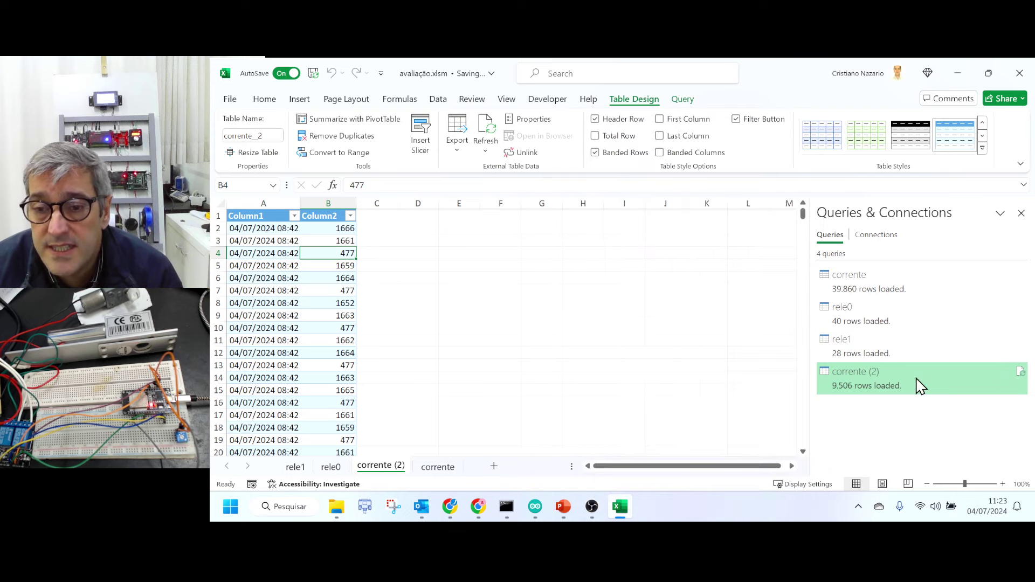
Request deletion of the corrente (2) query from Queries & Connections
left_click(919, 385)
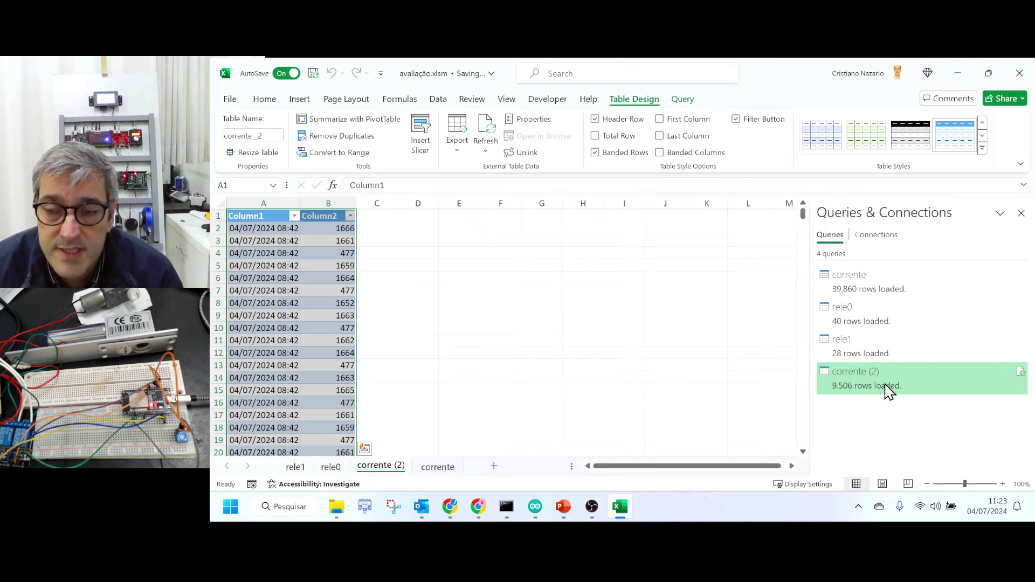
mouse_move(922, 377)
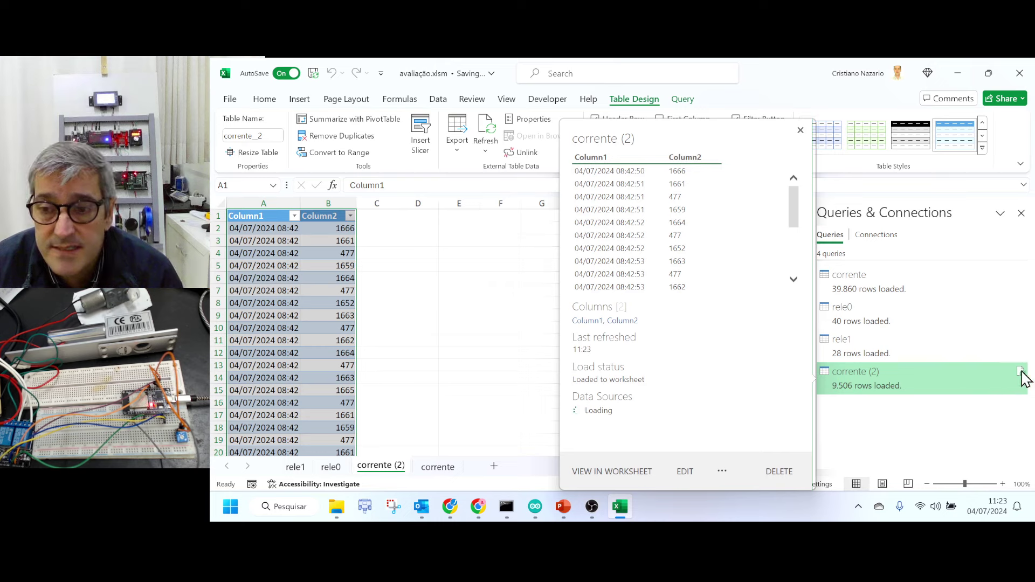
right_click(836, 379)
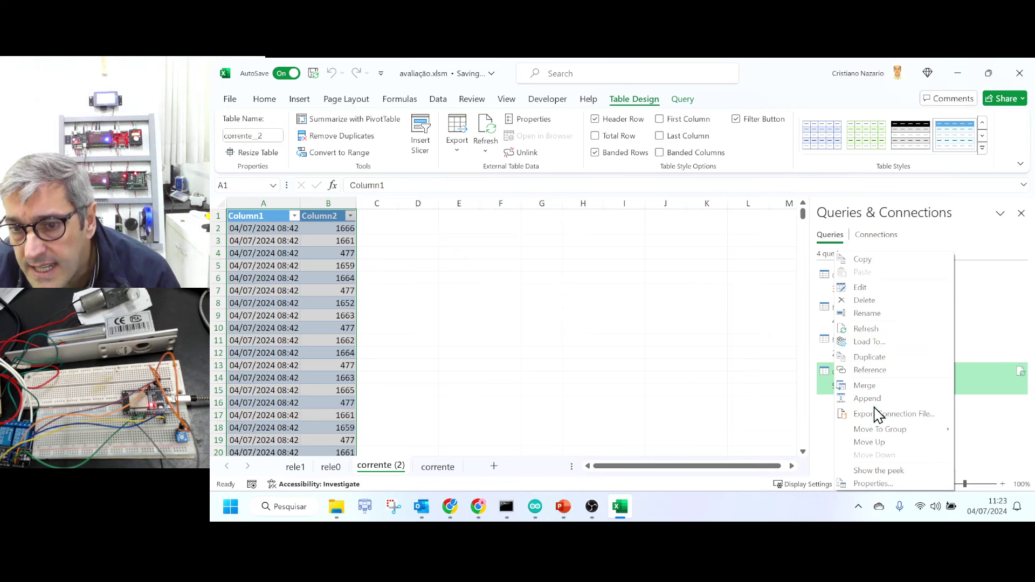
left_click(883, 301)
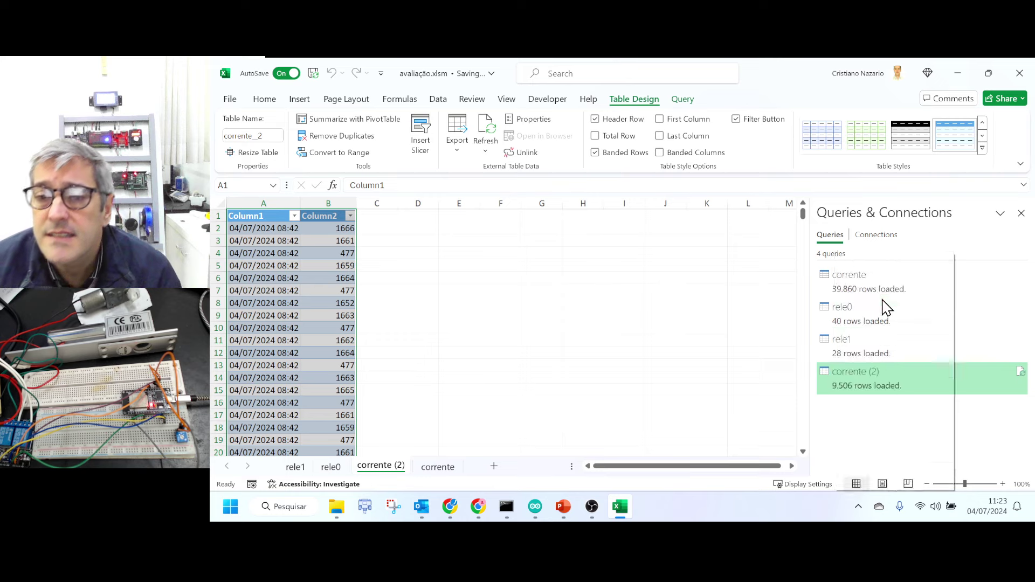
Confirm removal of the corrente (2) query, then delete the corrente (2) sheet too
left_click(673, 308)
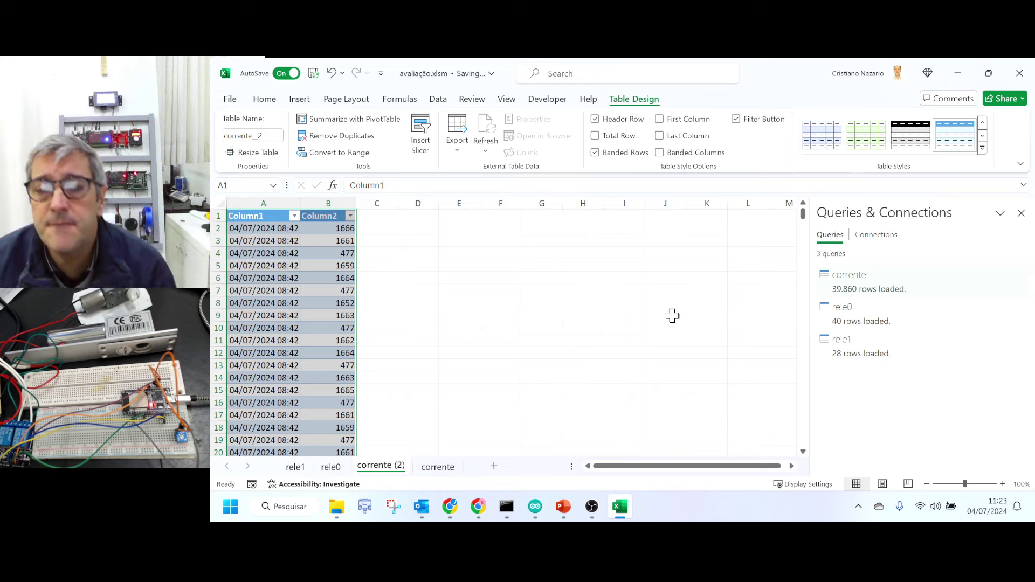
right_click(397, 467)
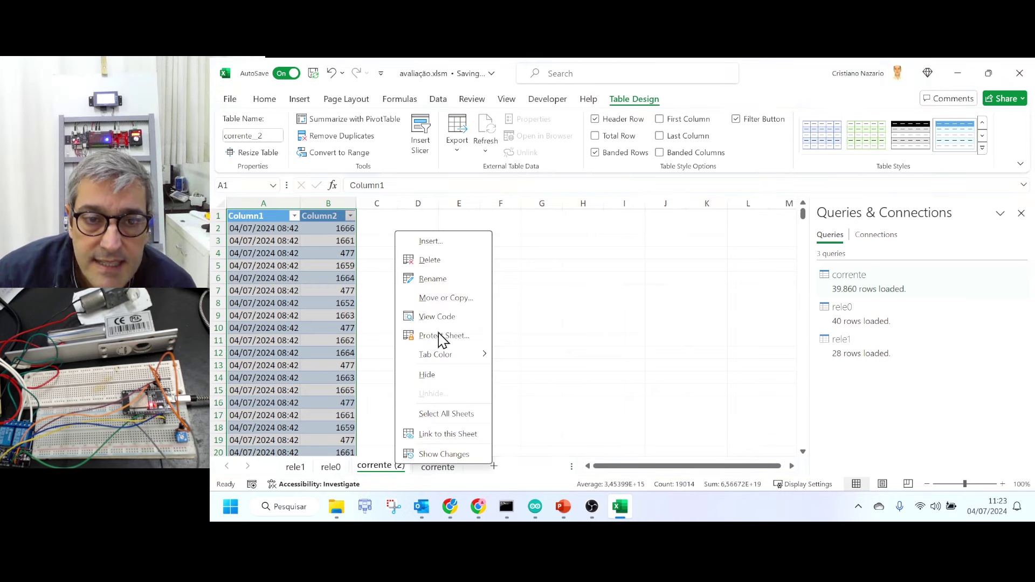
left_click(444, 266)
left_click(604, 317)
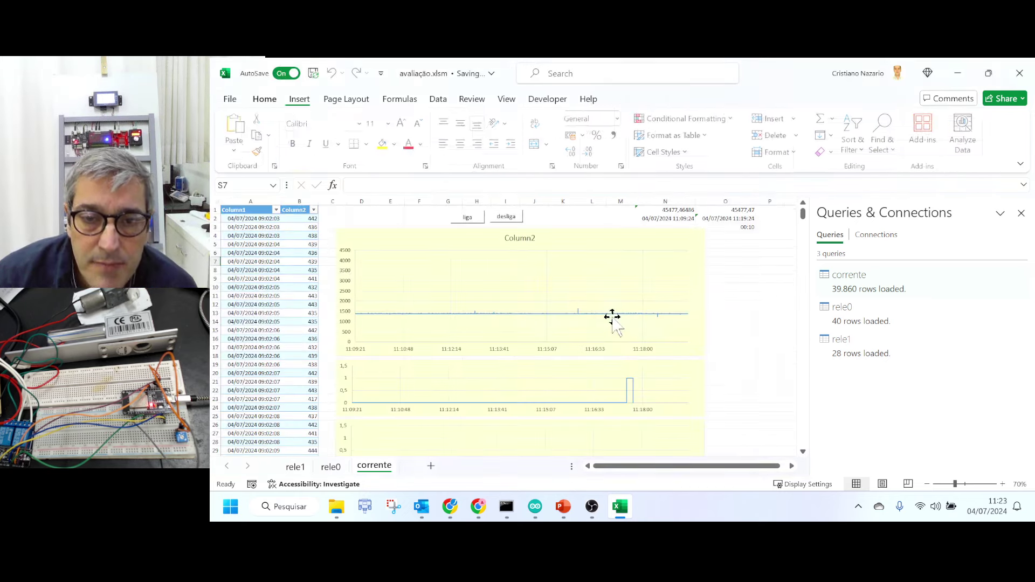
left_click(733, 276)
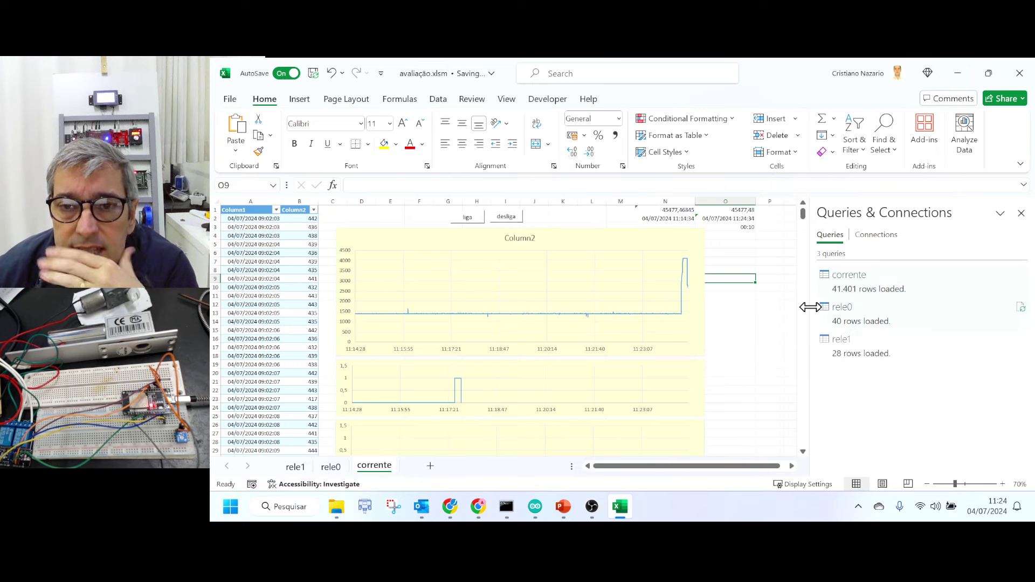
Inspect the time-window formulas in O3, N2, O2 and O1, then open the VBA editor with Alt+F11
left_click(744, 252)
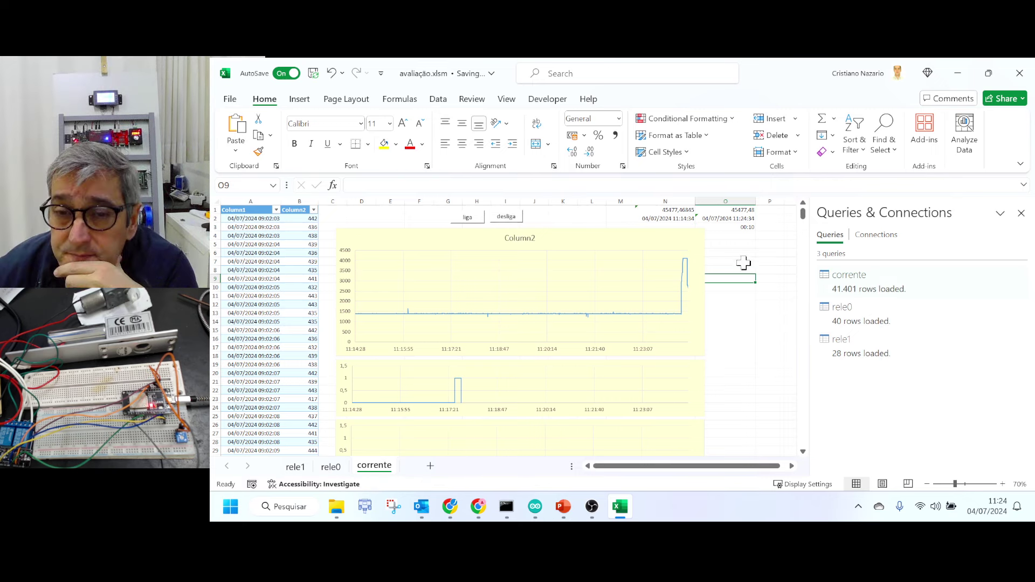
left_click(740, 227)
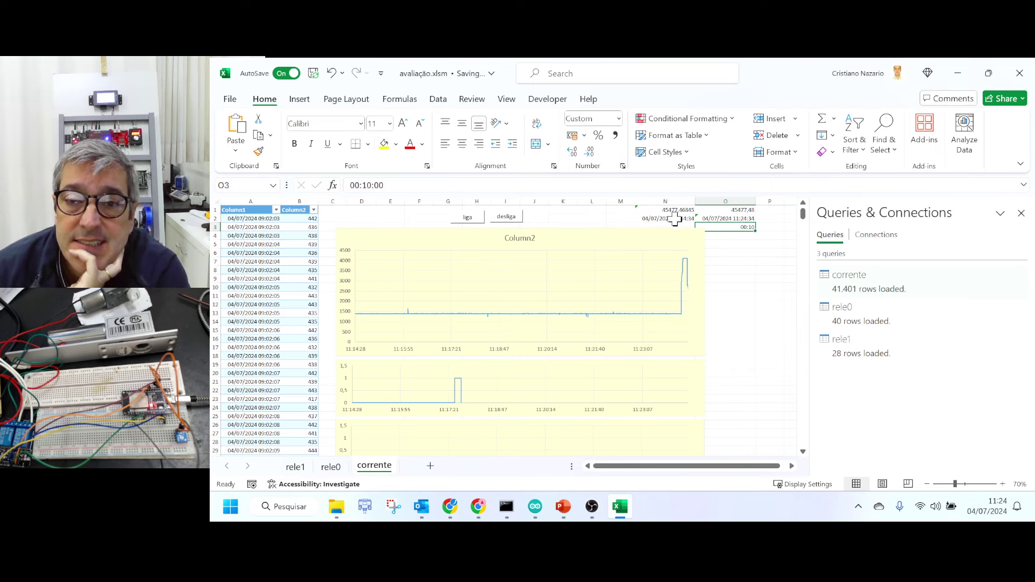
left_click(675, 218)
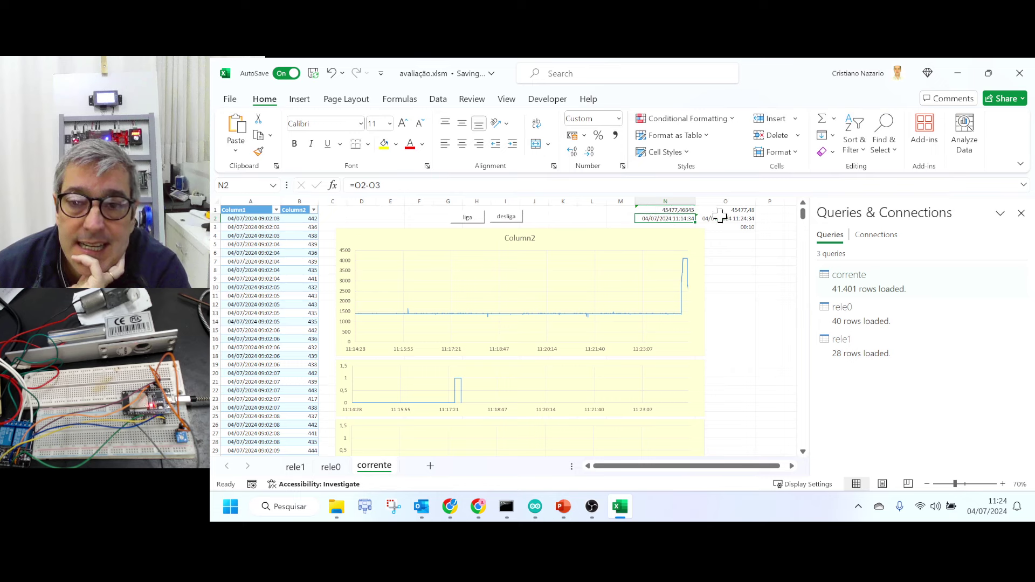
left_click(722, 218)
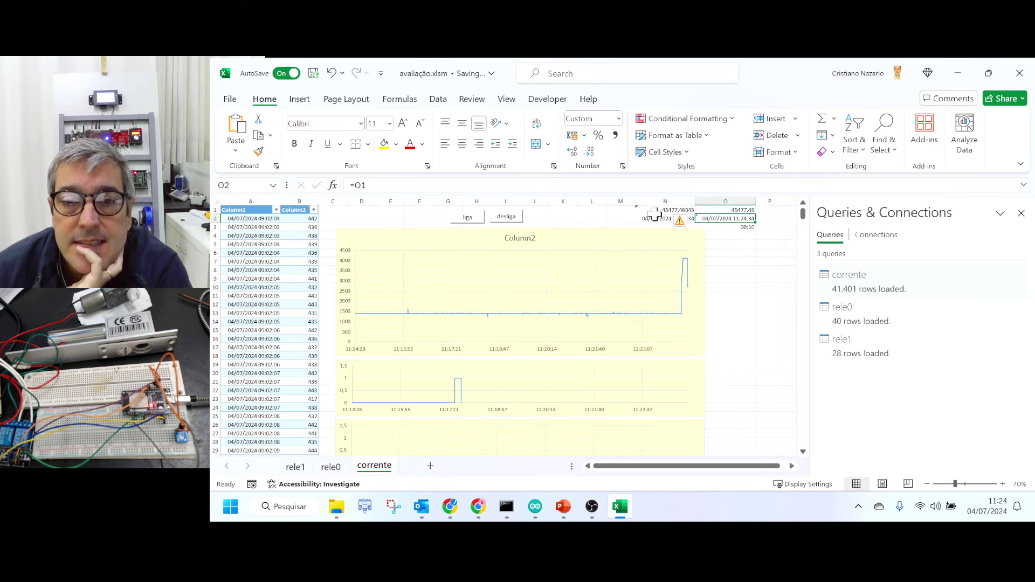
left_click(660, 218)
left_click(722, 218)
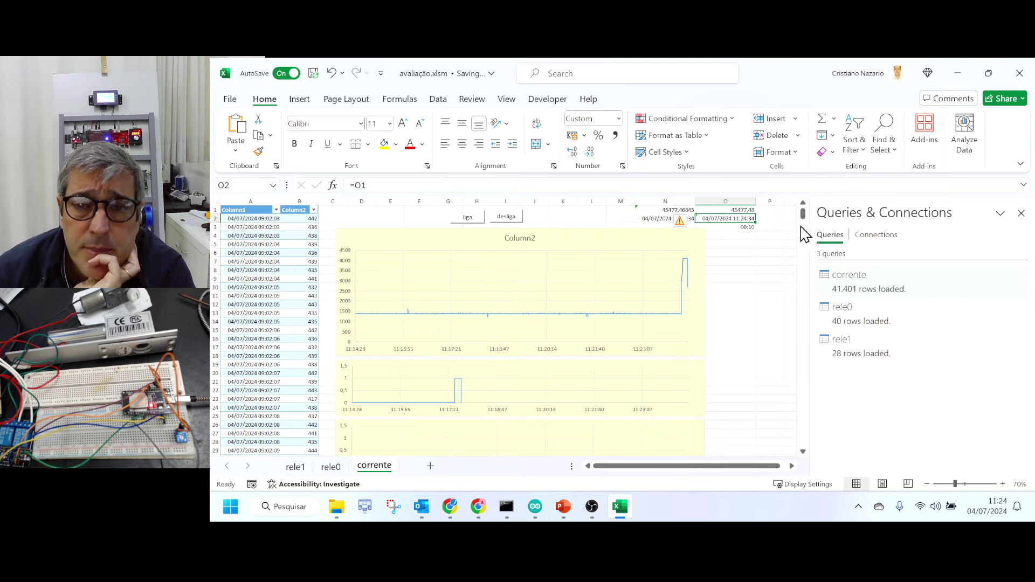
left_click(737, 210)
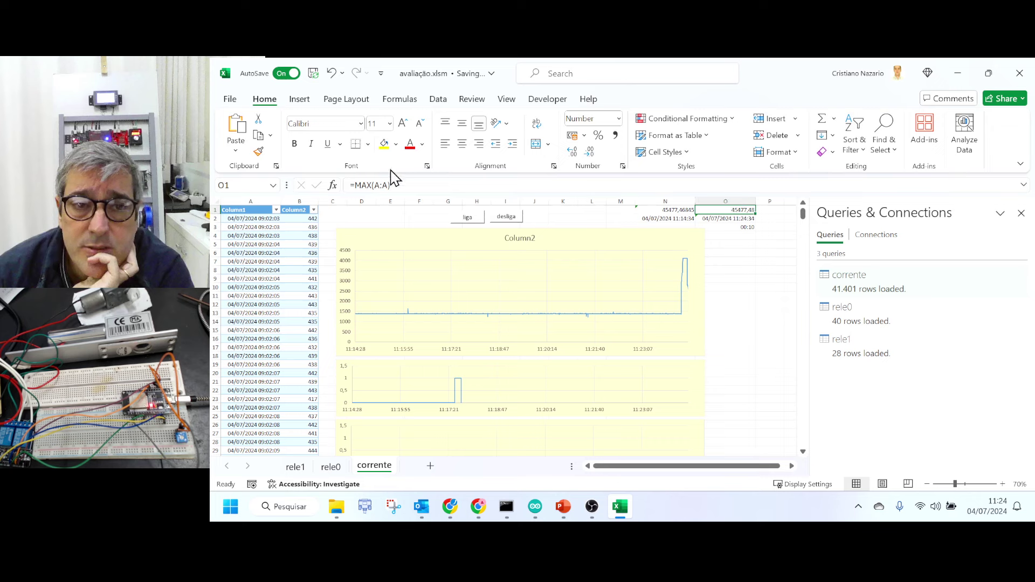
left_click(731, 218)
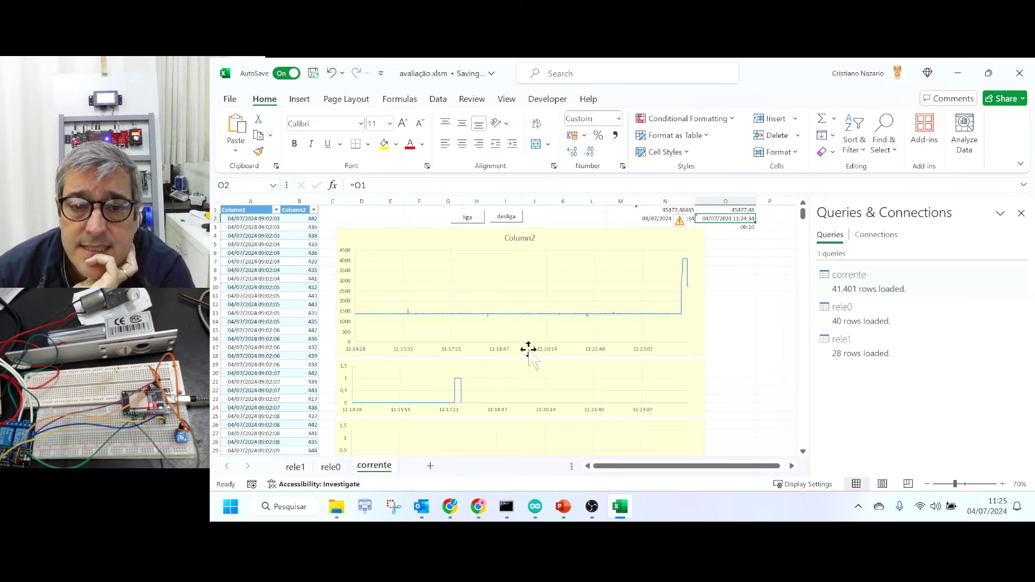
left_click(743, 298)
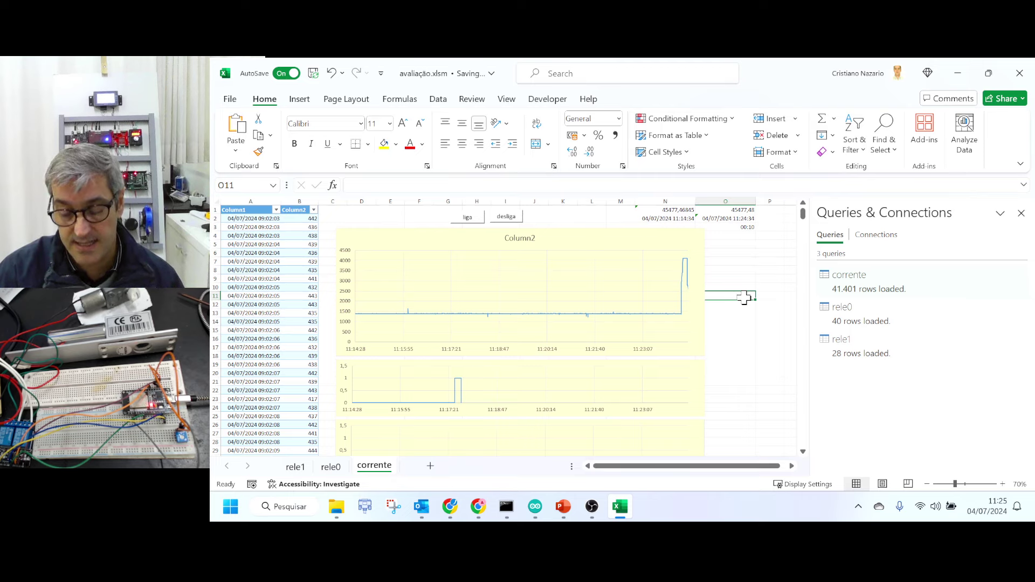
key("alt+F11")
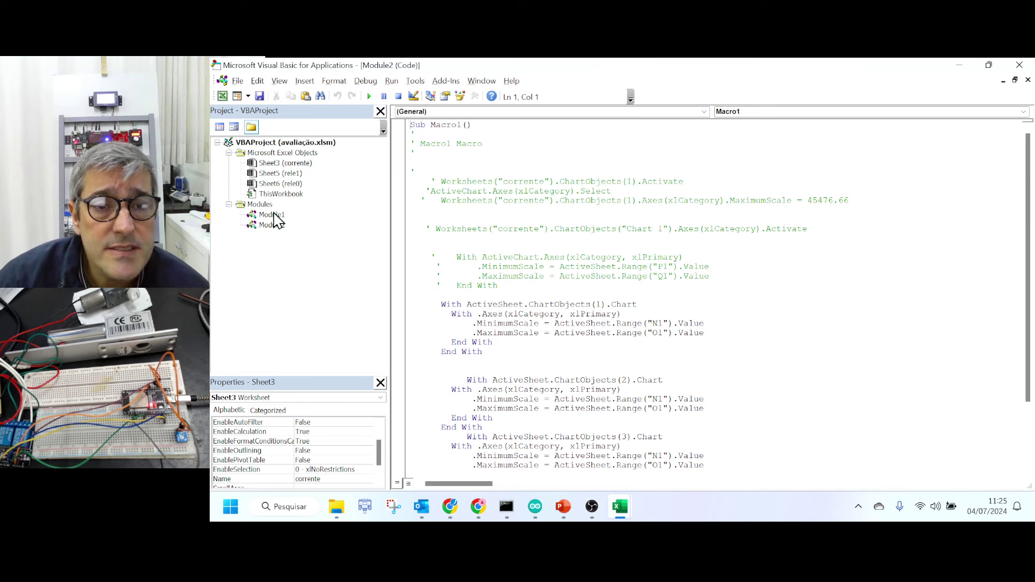
Review Macro1's name and the first chart's axis-scaling block in Module2
left_click(477, 200)
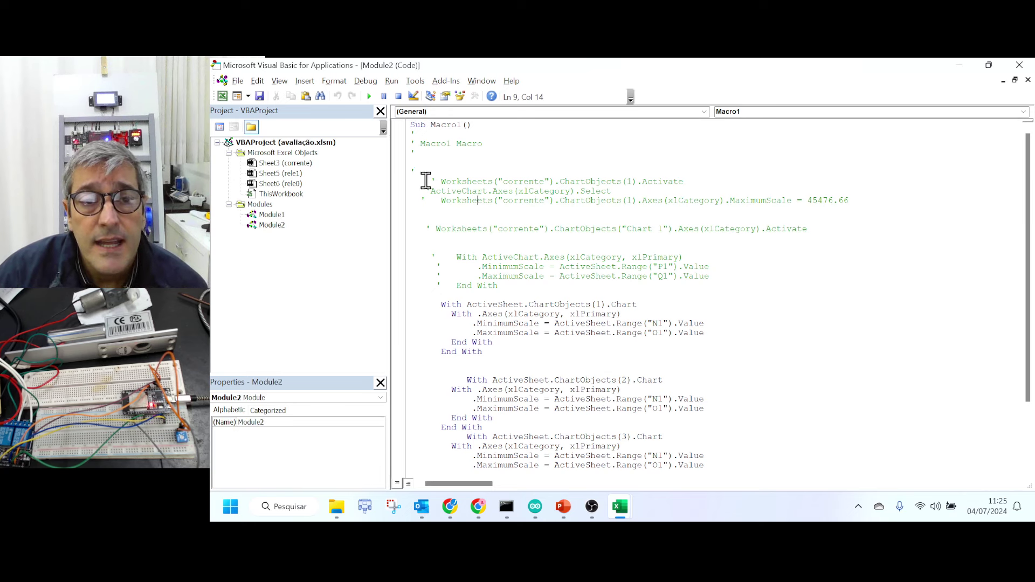
left_click_drag(430, 125, 478, 124)
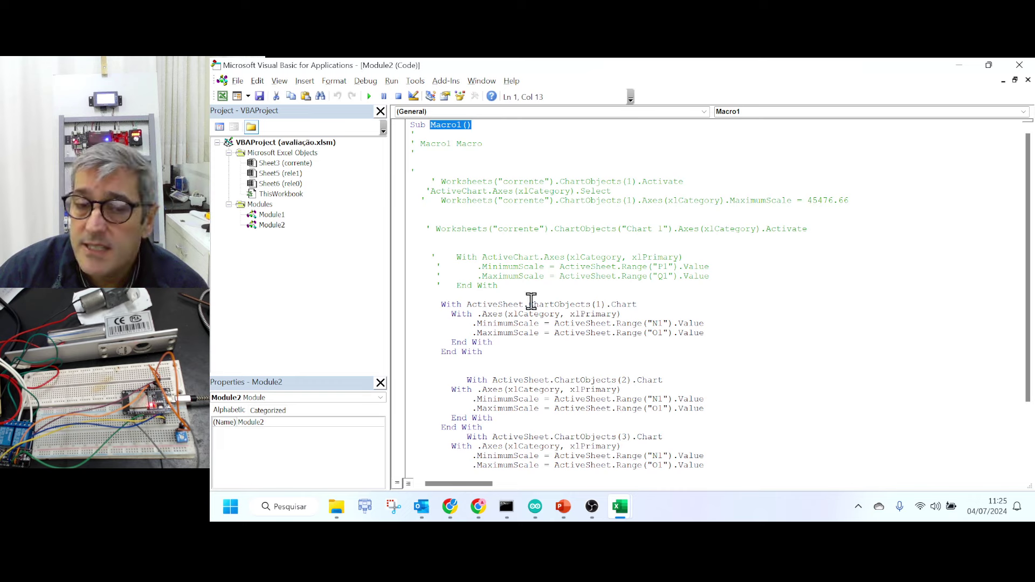
scroll(531, 301, "down", 2)
left_click_drag(427, 251, 512, 296)
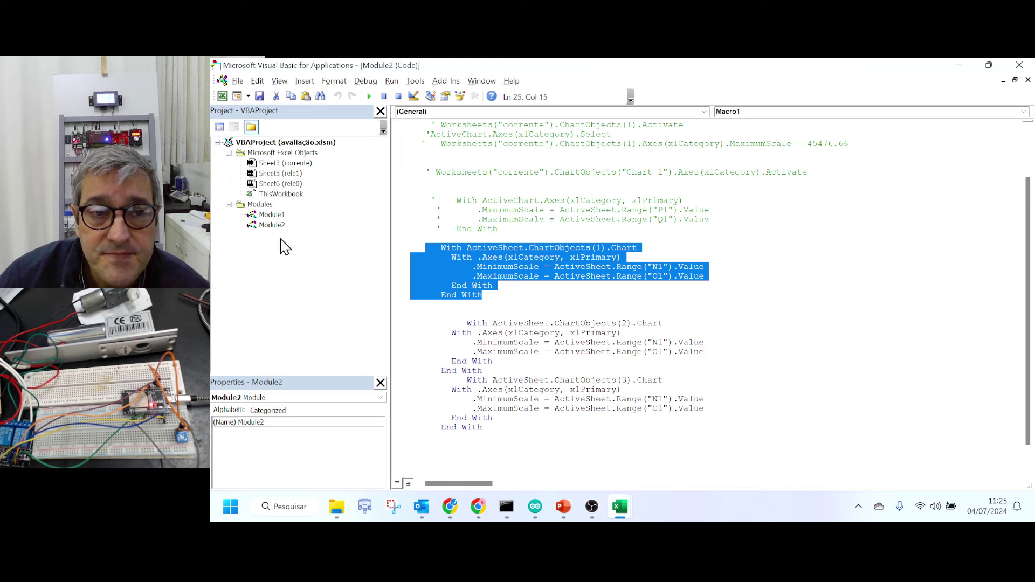
Review the Start_Timer procedure in Module1, then close the VBA editor
double_click(276, 215)
left_click(500, 277)
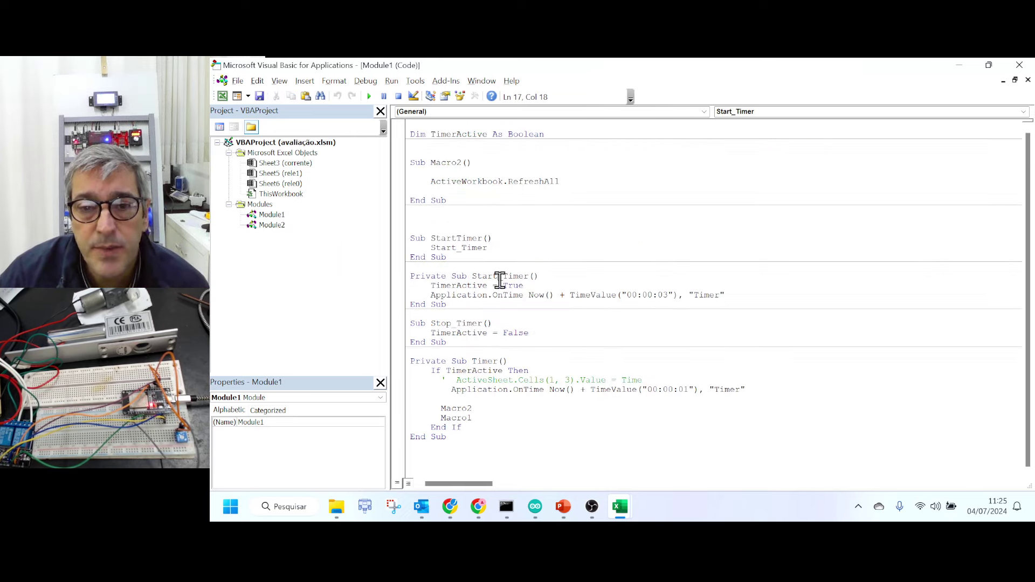
left_click_drag(402, 281, 404, 305)
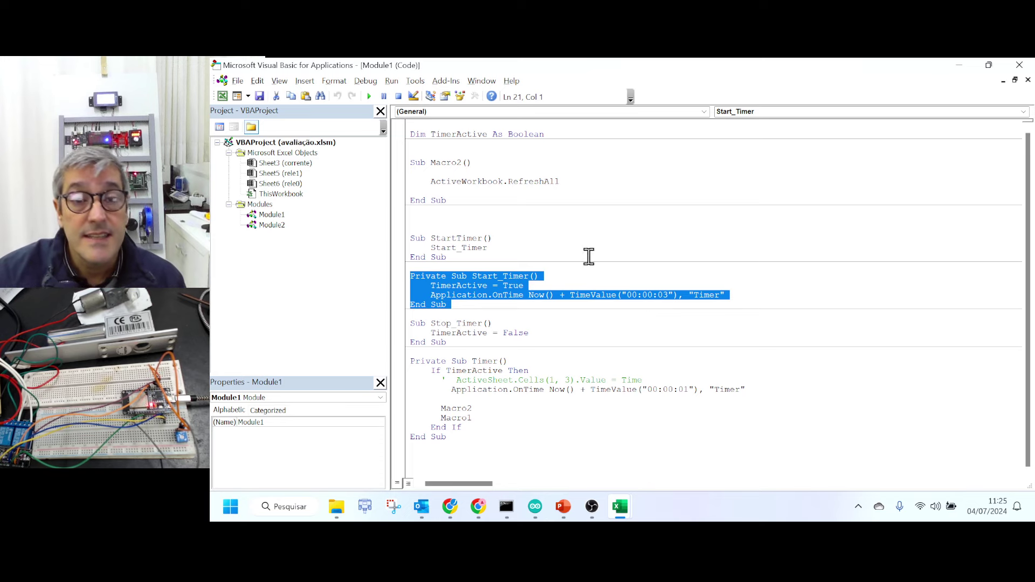
left_click(459, 186)
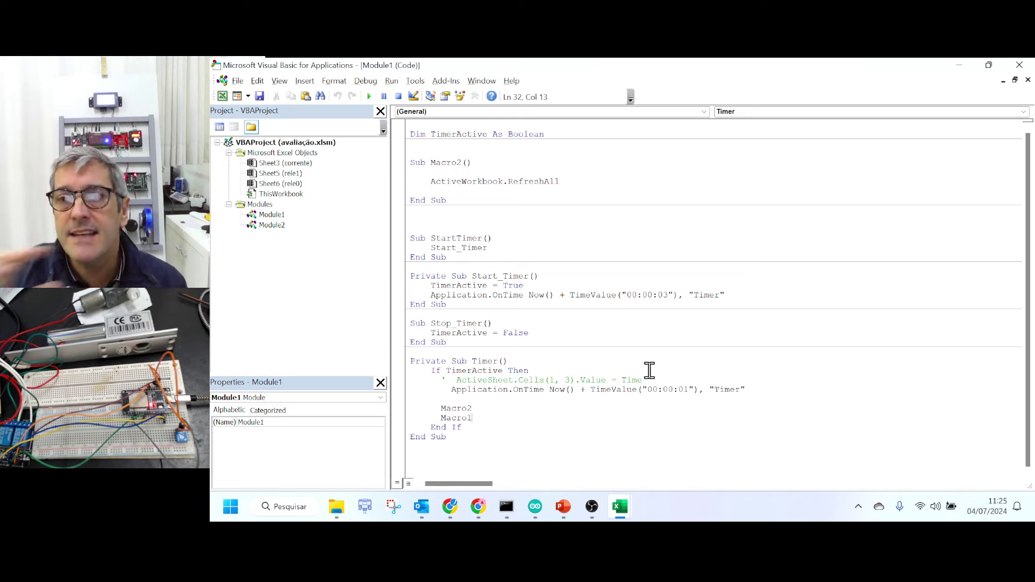
left_click(1019, 66)
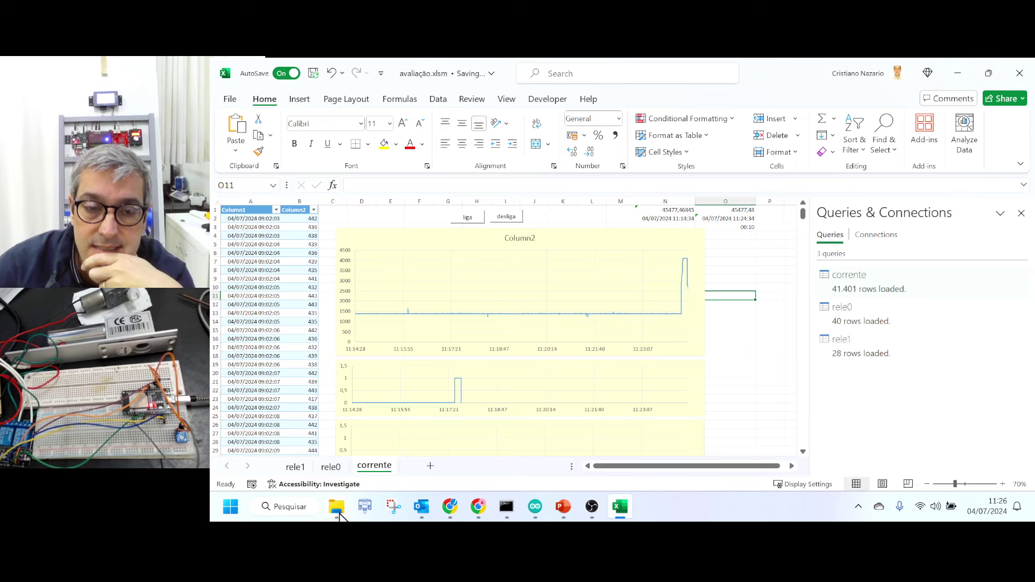
Maximize the subir folder and select corrente.csv, rele0.csv and rele1.csv
mouse_move(335, 506)
left_click(402, 445)
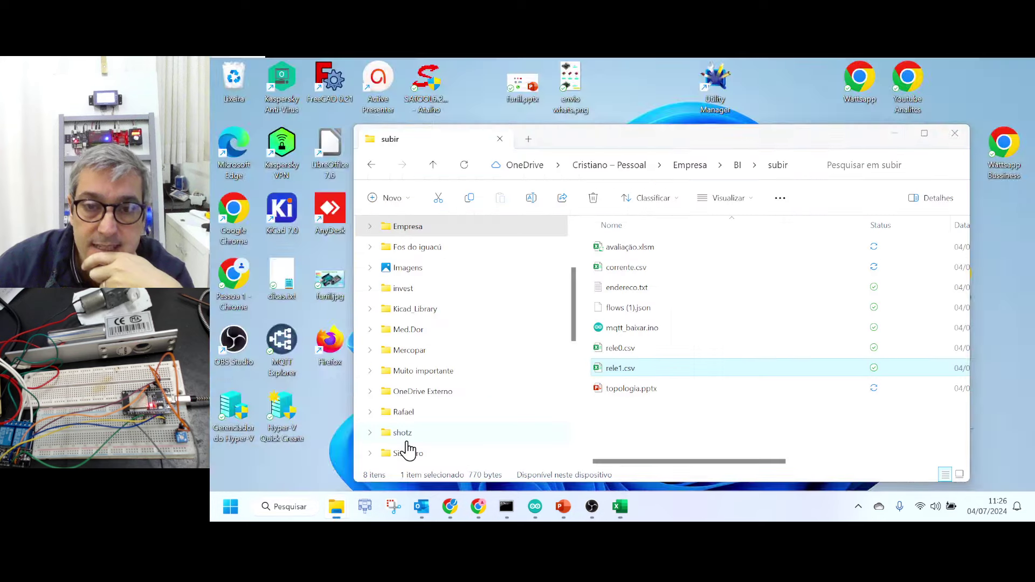
left_click(649, 438)
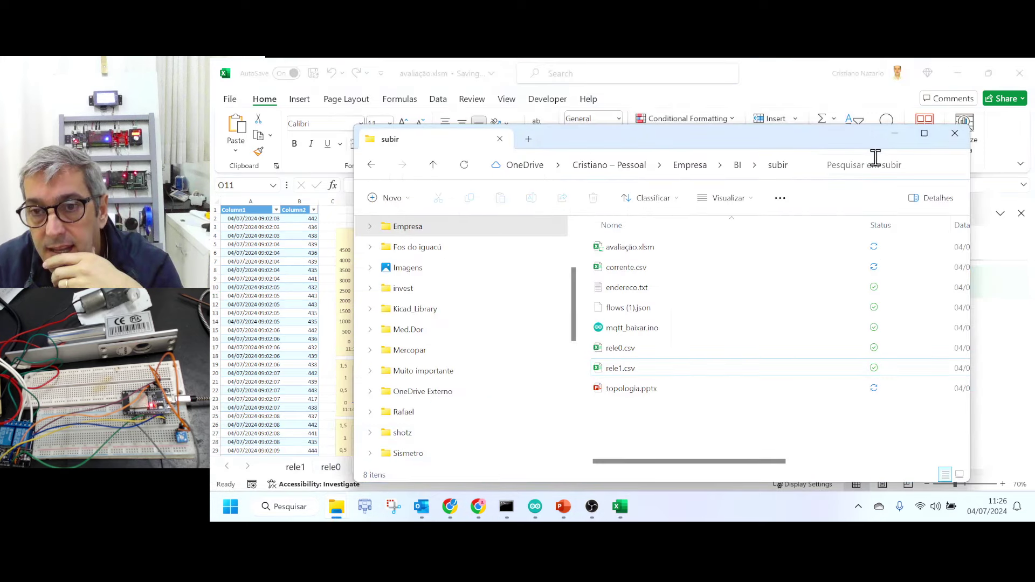
left_click(923, 133)
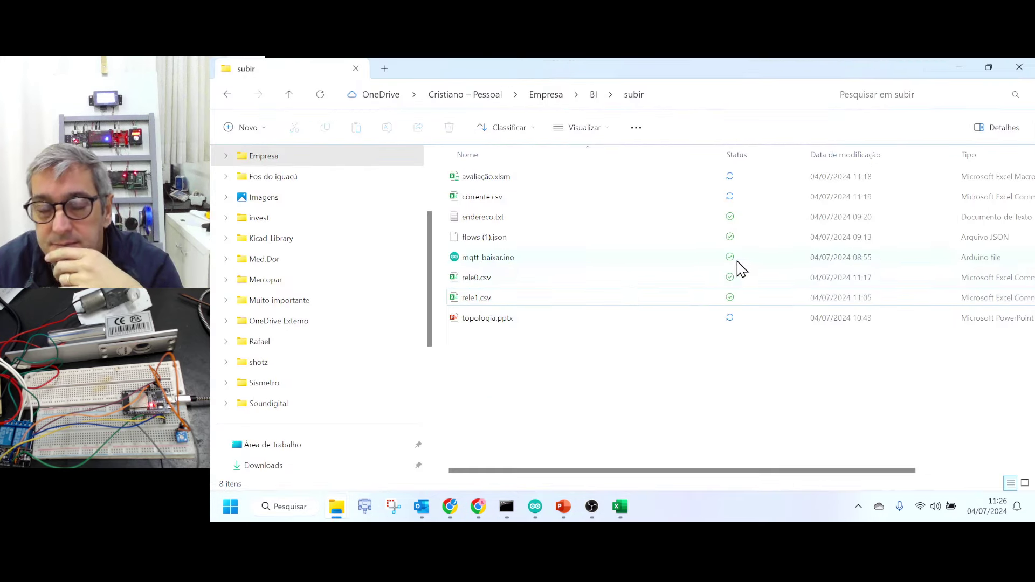
left_click(497, 206)
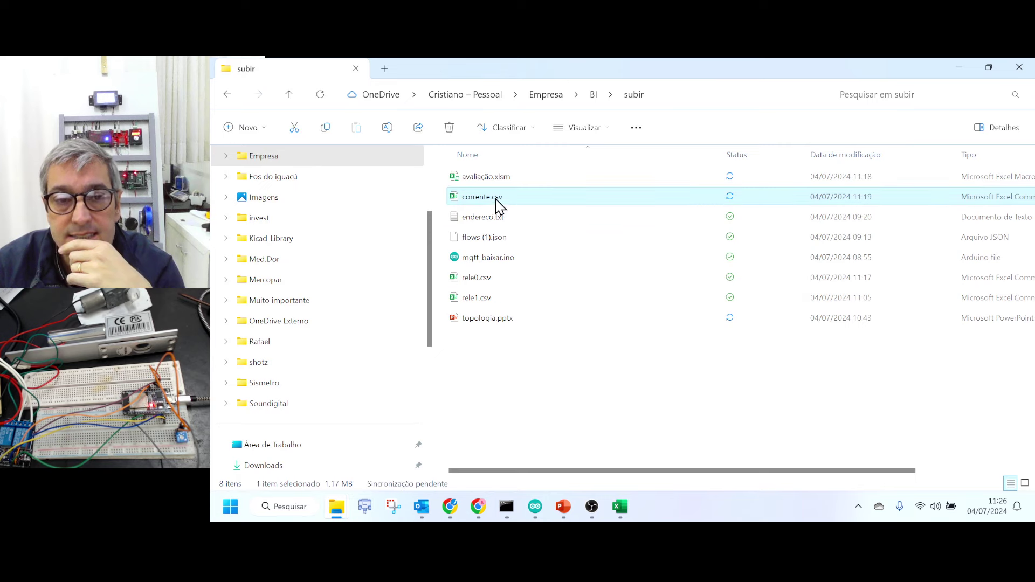
left_click(484, 284)
left_click(487, 306)
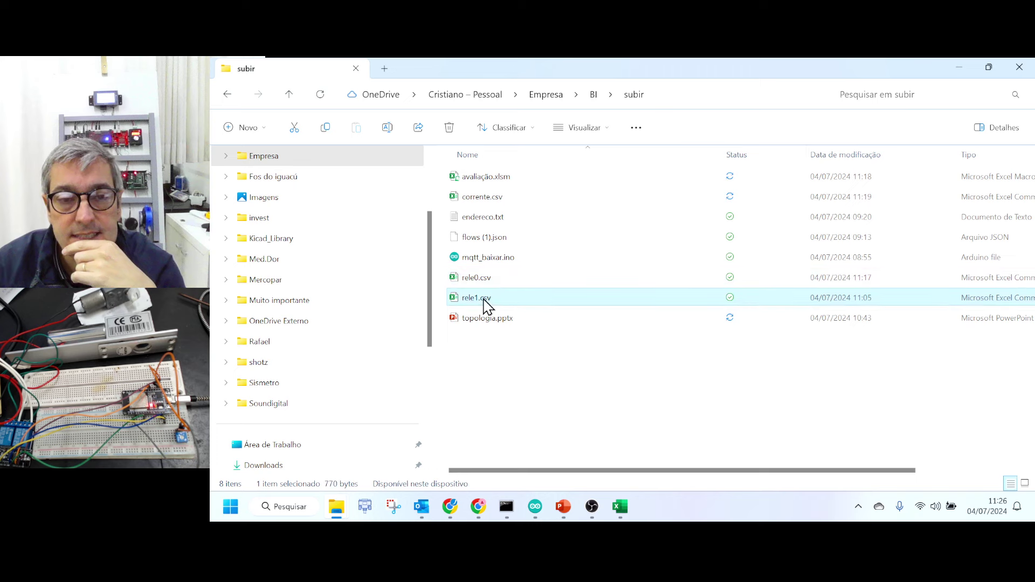
left_click(498, 204)
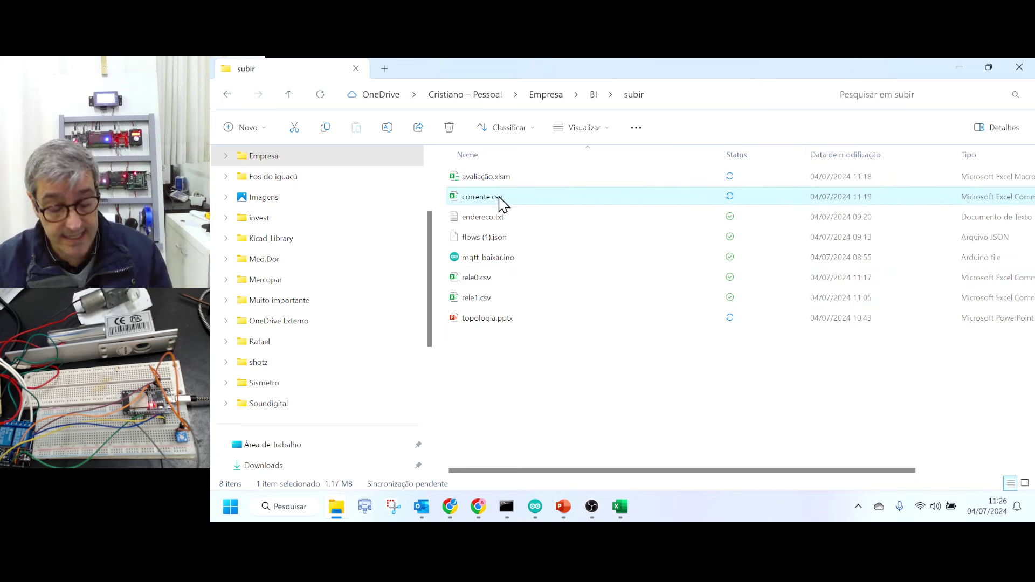
Delete corrente.csv and rele0.csv, skipping the in-use rele1.csv, and close Excel
left_click(989, 67)
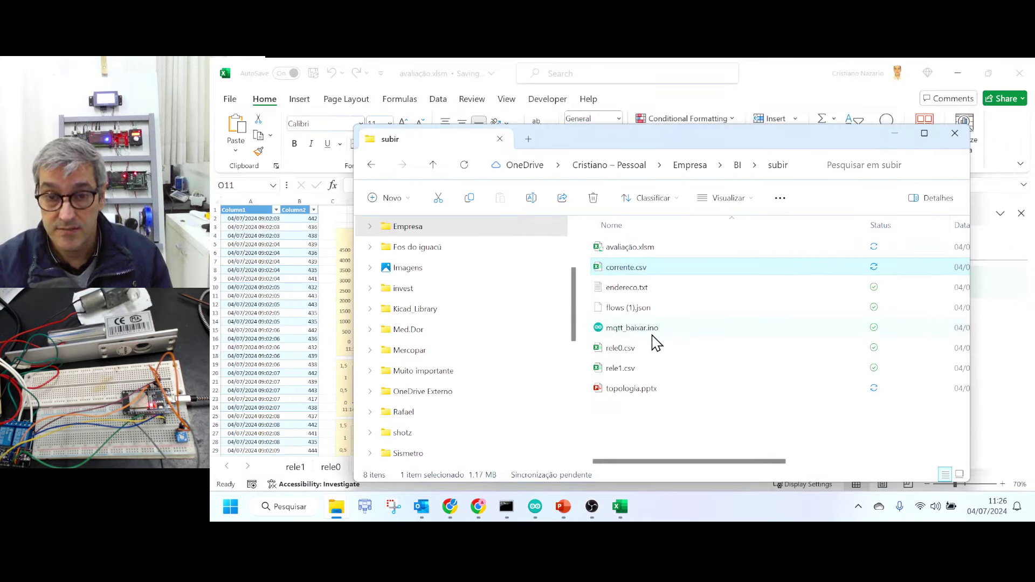
left_click(628, 349, "ctrl")
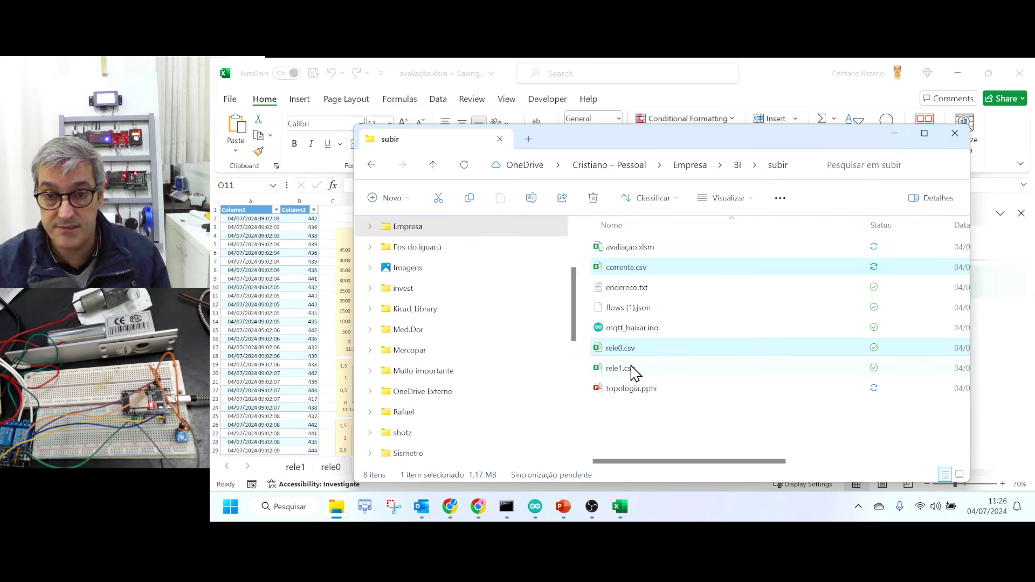
left_click(629, 369, "ctrl")
key("Delete")
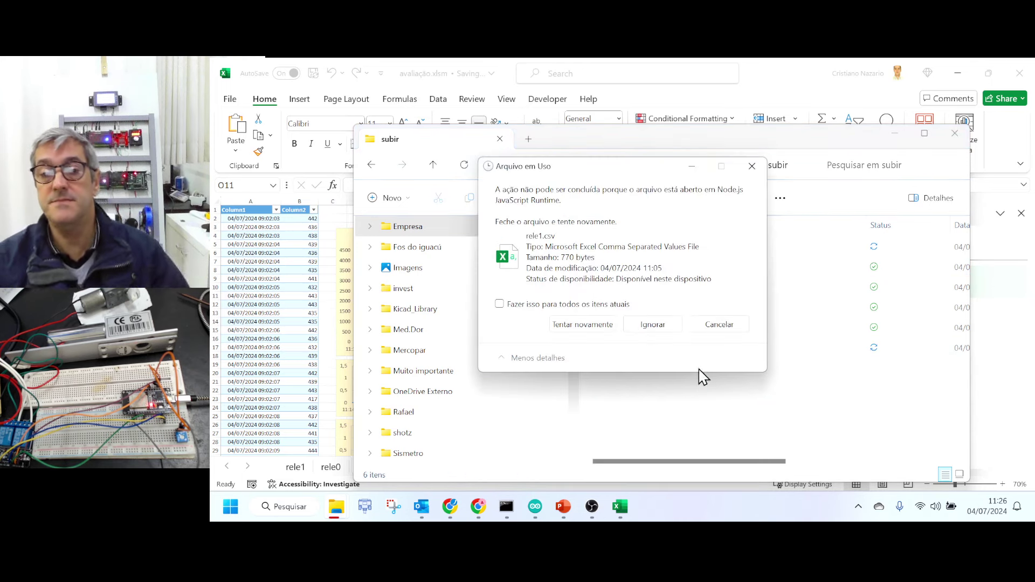
left_click(719, 323)
left_click(620, 507)
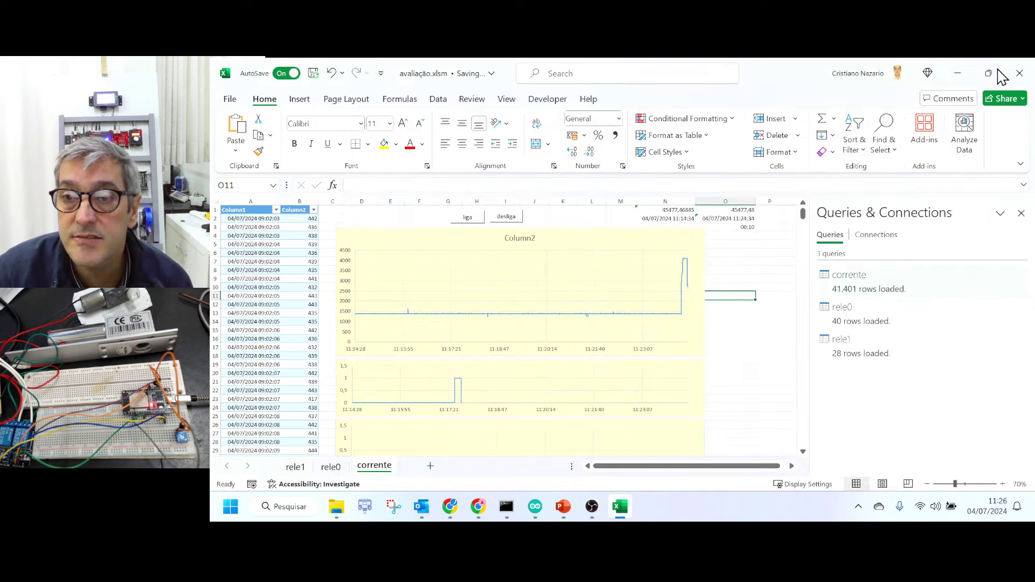
left_click(1018, 73)
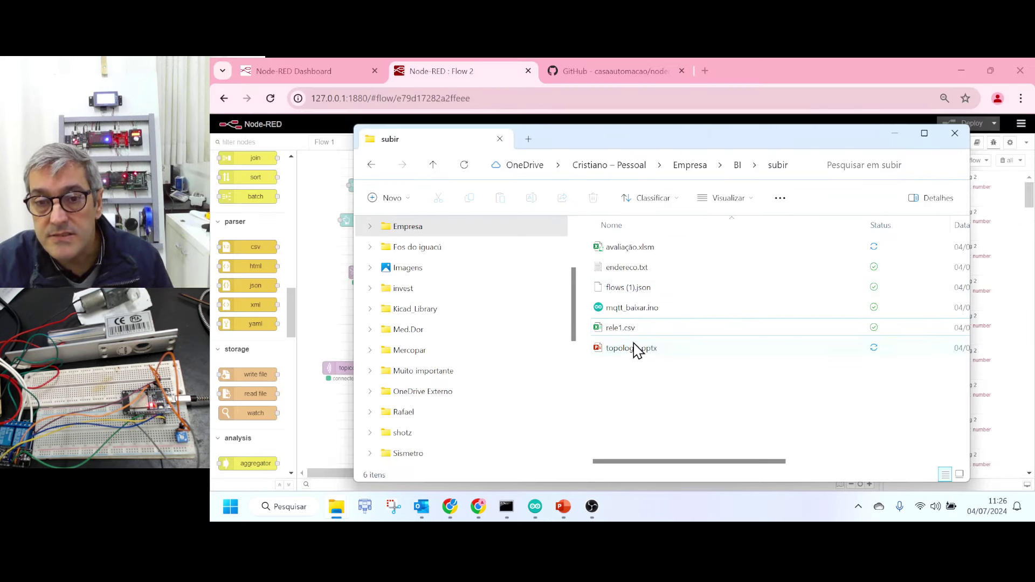
Delete rele1.csv and check the regenerated corrente.csv in the maximized subir folder
left_click(635, 329)
key("Delete")
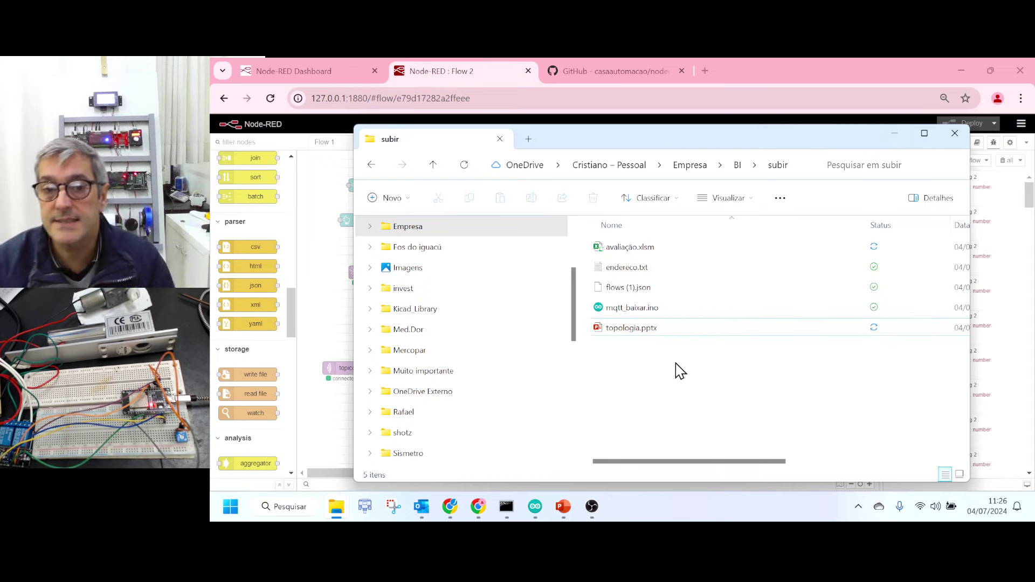
left_click(920, 135)
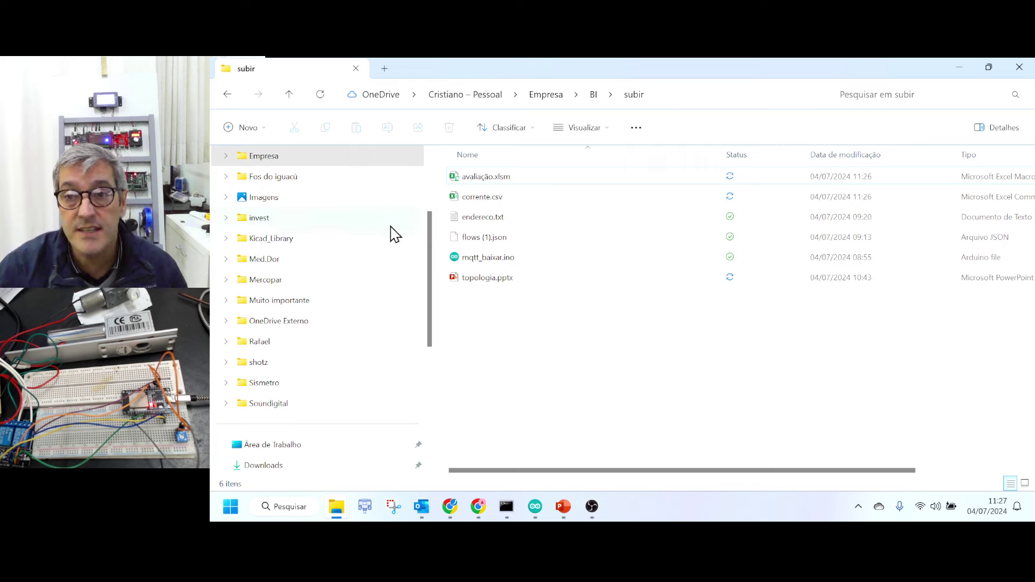
left_click(481, 196)
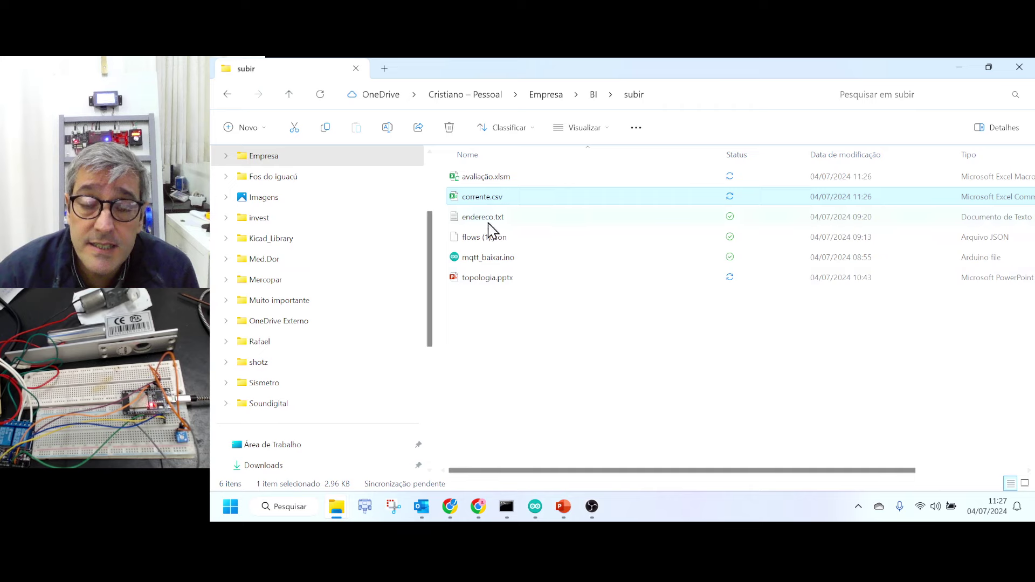
mouse_move(477, 506)
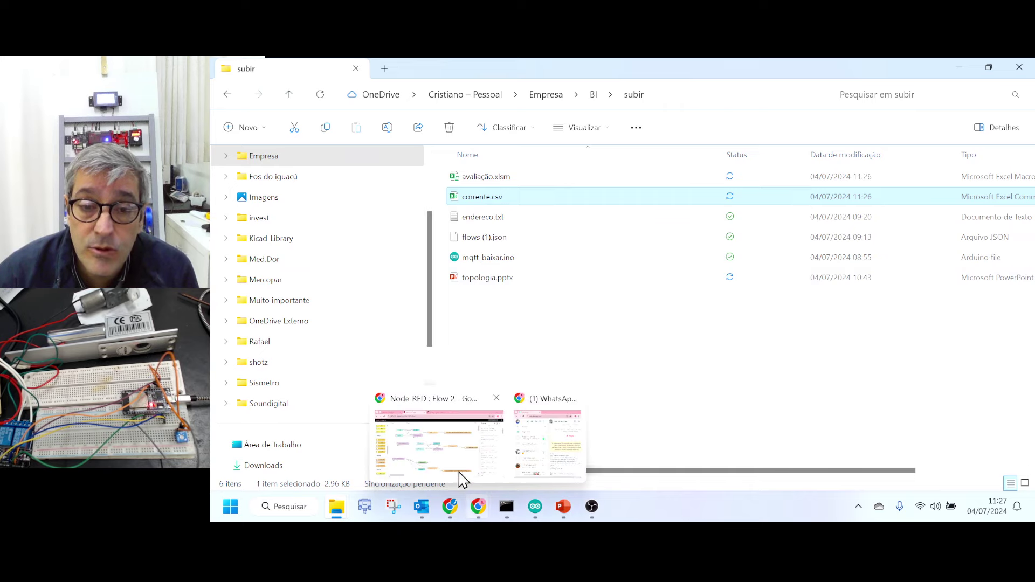
left_click(461, 479)
Switch the Group 3 and then the Group 1 relays LIGA then DESLIGA on the Node-RED Dashboard
left_click(323, 70)
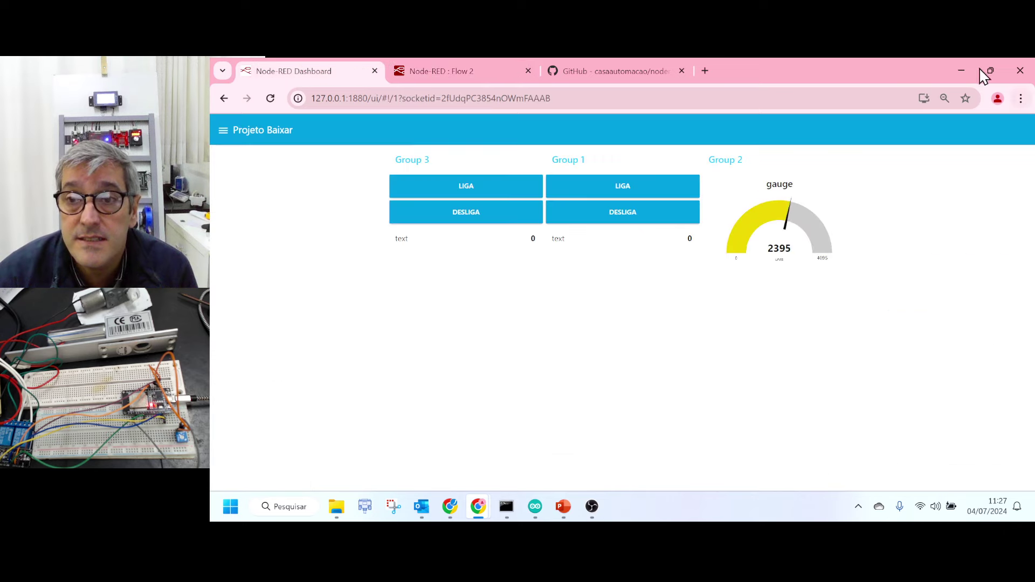
left_click(981, 68)
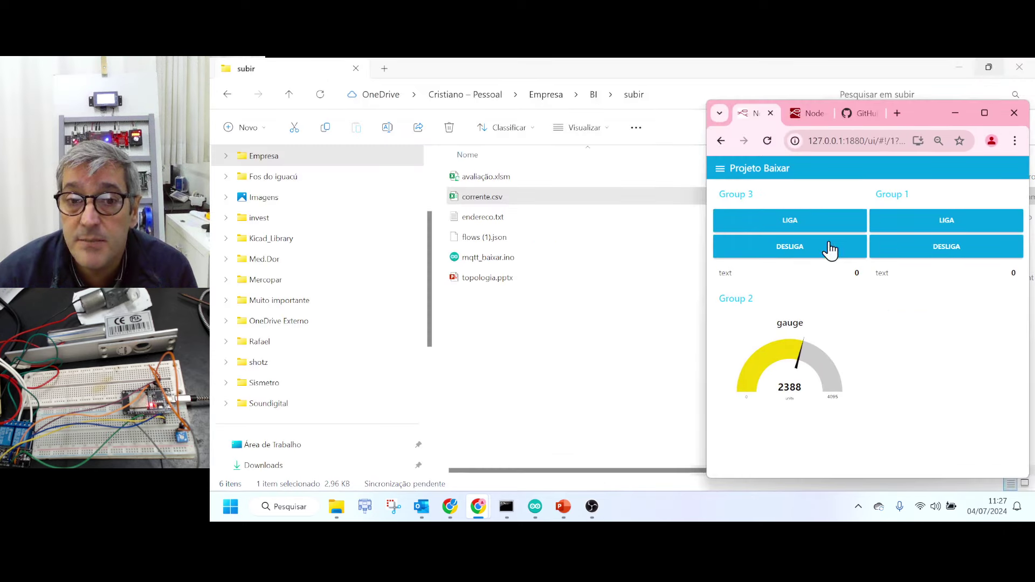
left_click(800, 226)
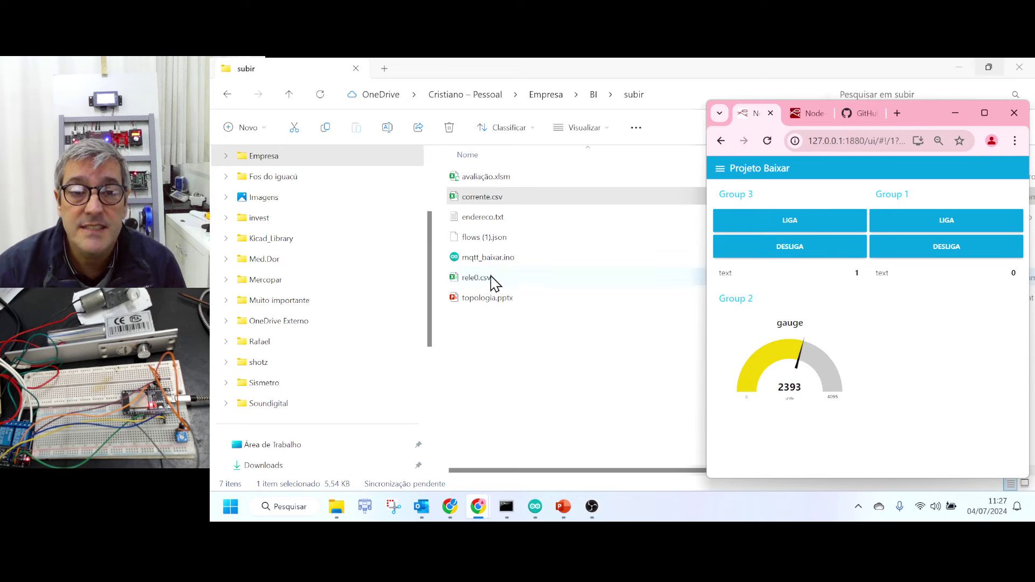
left_click(775, 251)
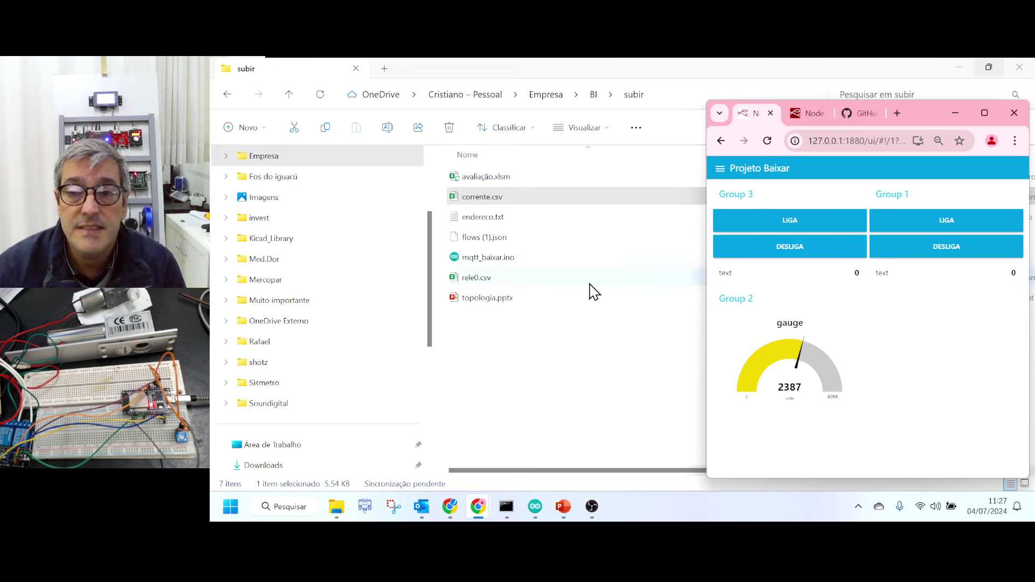
left_click(921, 228)
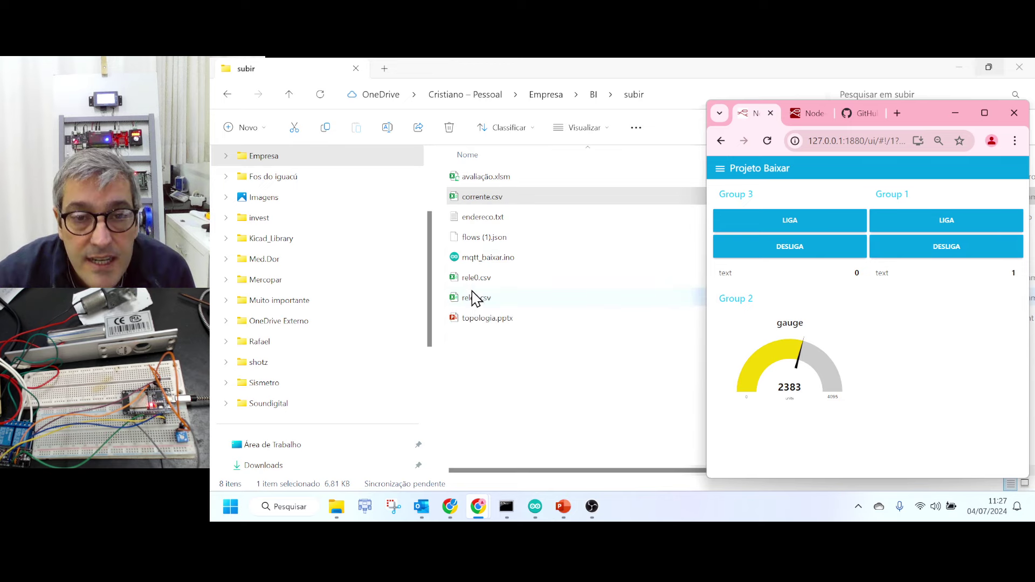
left_click(936, 251)
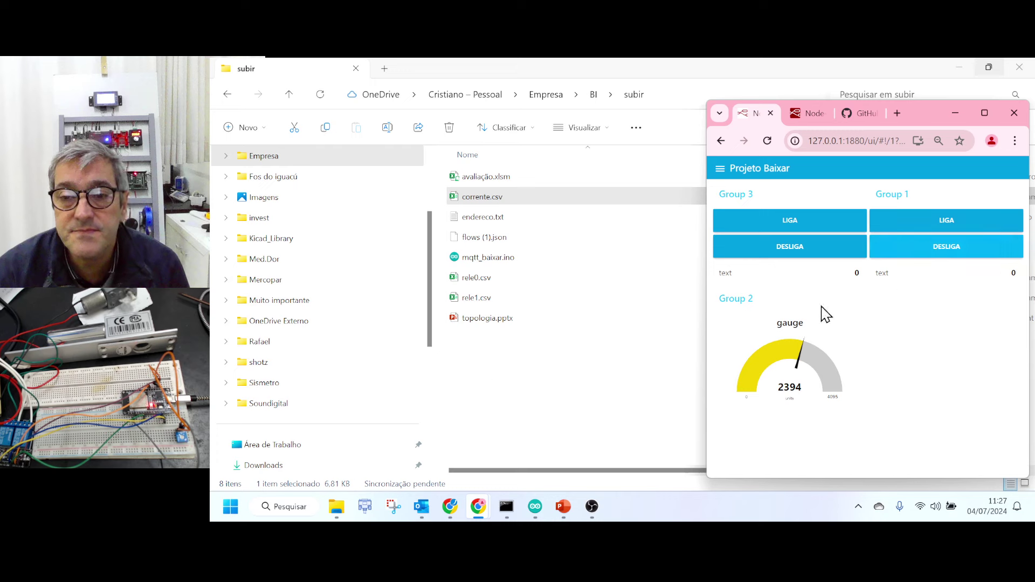